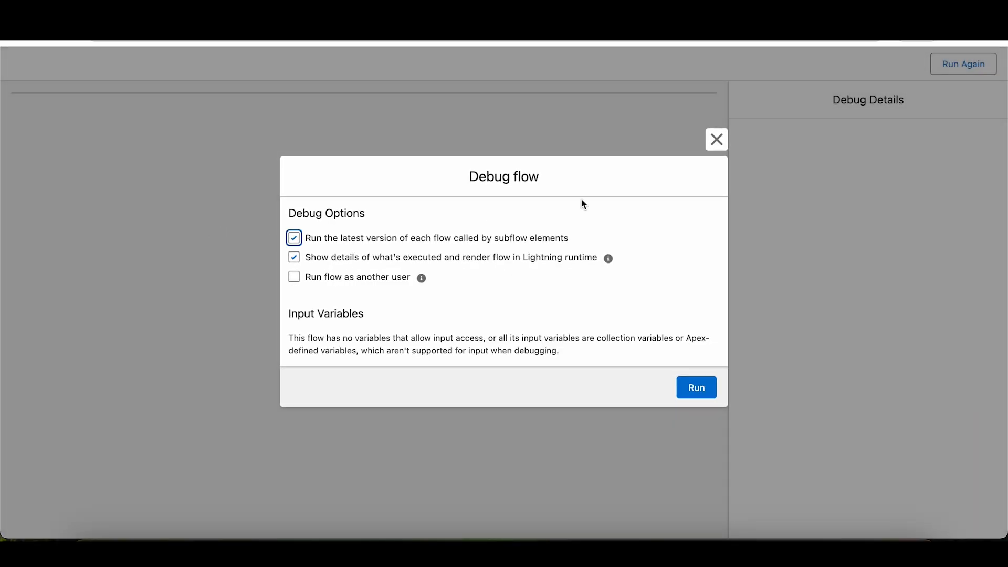
- Run the flow in debug mode, choose the GenePoint contact as the customer and continue to the order details
{"action": "left_click", "coordinate": [696, 387]}
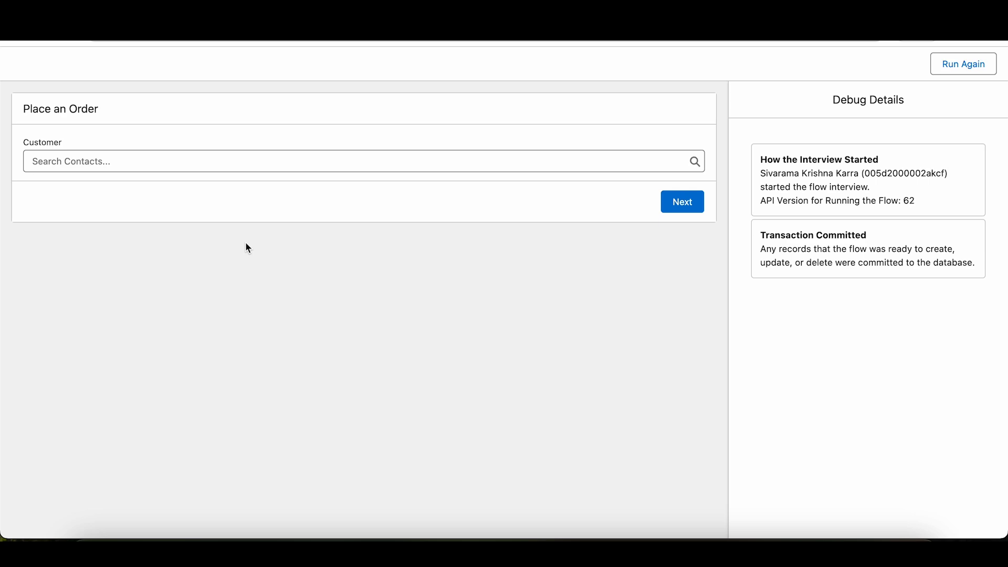
{"action": "left_click", "coordinate": [177, 164]}
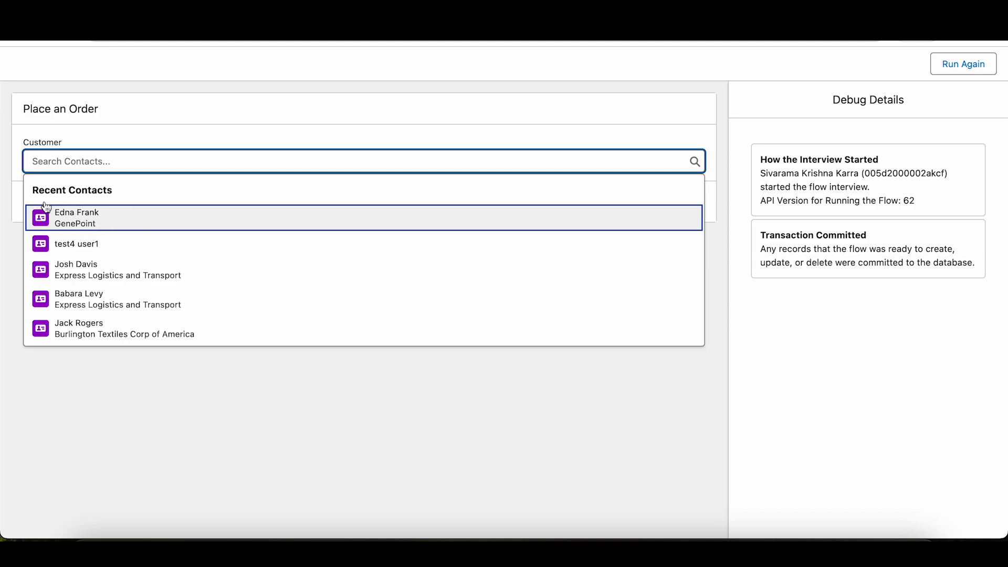
{"action": "left_click", "coordinate": [68, 215]}
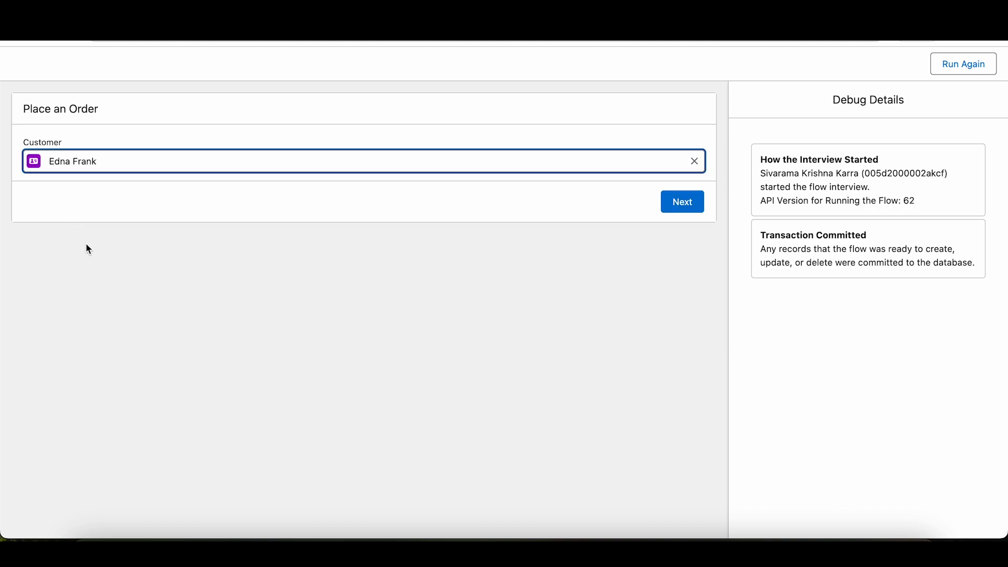
{"action": "left_click", "coordinate": [672, 202]}
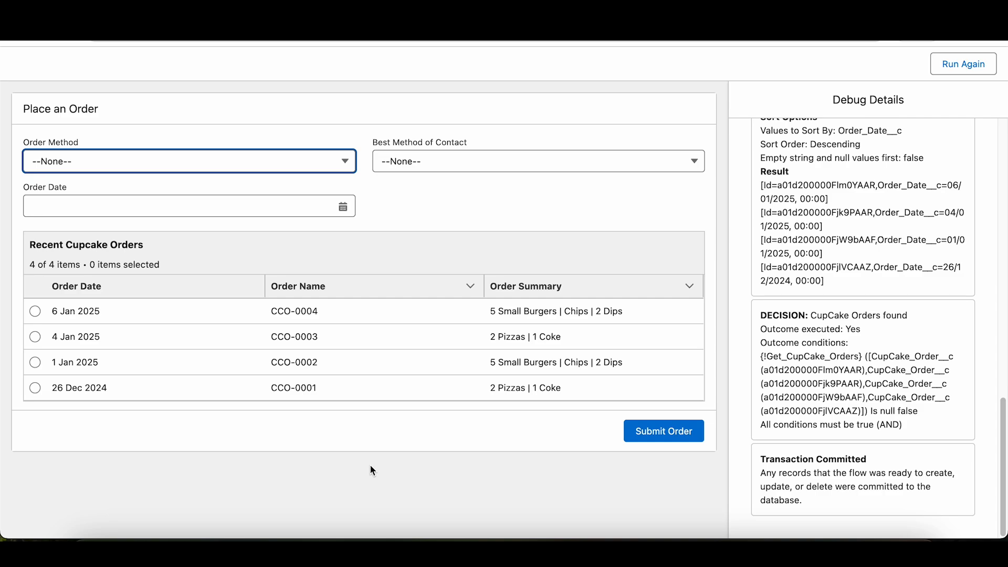
- Set the order method to Pickup and the best method of contact to Email
{"action": "left_click", "coordinate": [98, 160]}
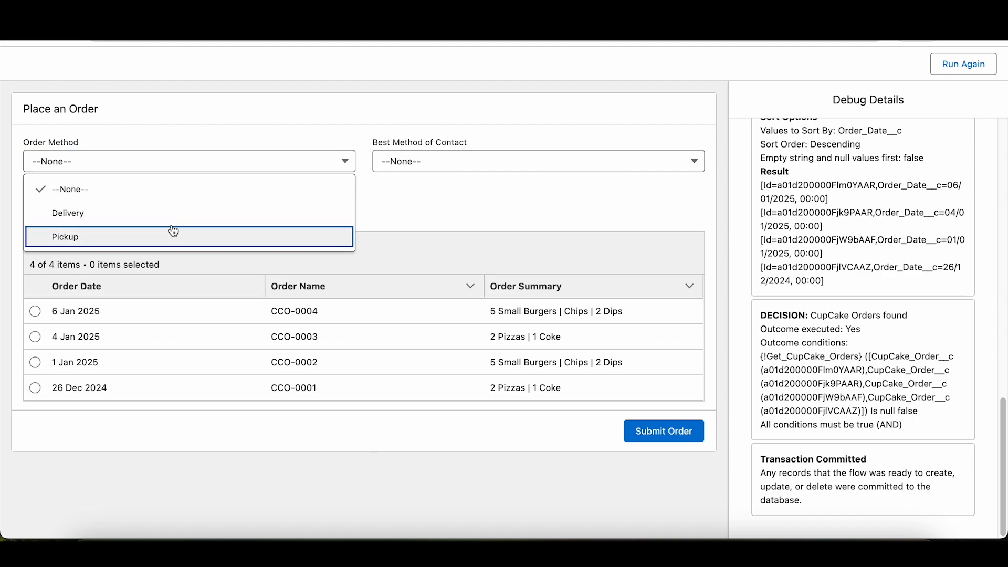
{"action": "left_click", "coordinate": [174, 234]}
{"action": "left_click", "coordinate": [440, 168]}
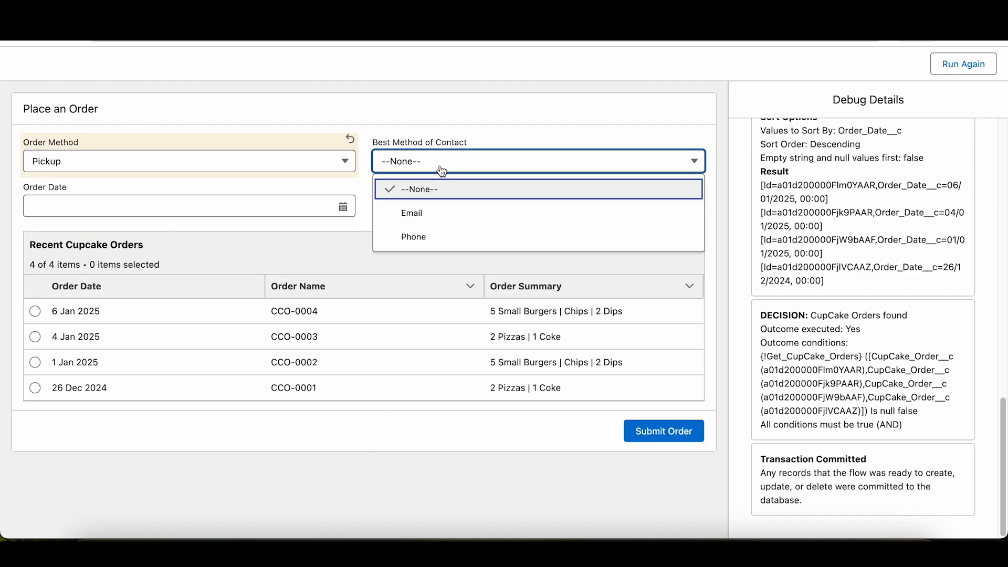
{"action": "left_click", "coordinate": [456, 220]}
{"action": "left_click", "coordinate": [375, 193]}
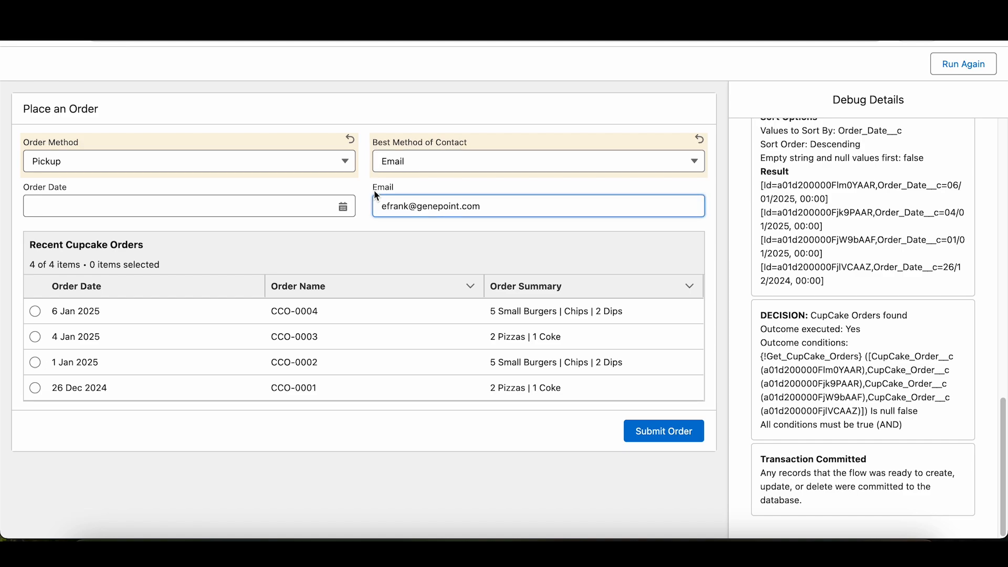
- Change the best method of contact to Phone and check the prefilled phone field
{"action": "left_click", "coordinate": [473, 159]}
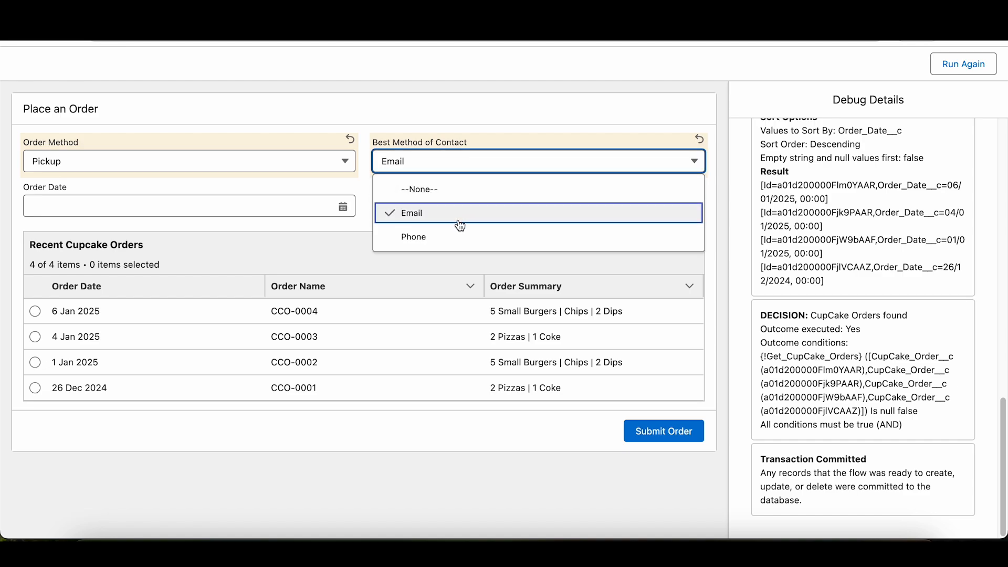
{"action": "left_click", "coordinate": [458, 240]}
{"action": "left_click_drag", "start_coordinate": [414, 205], "coordinate": [391, 196]}
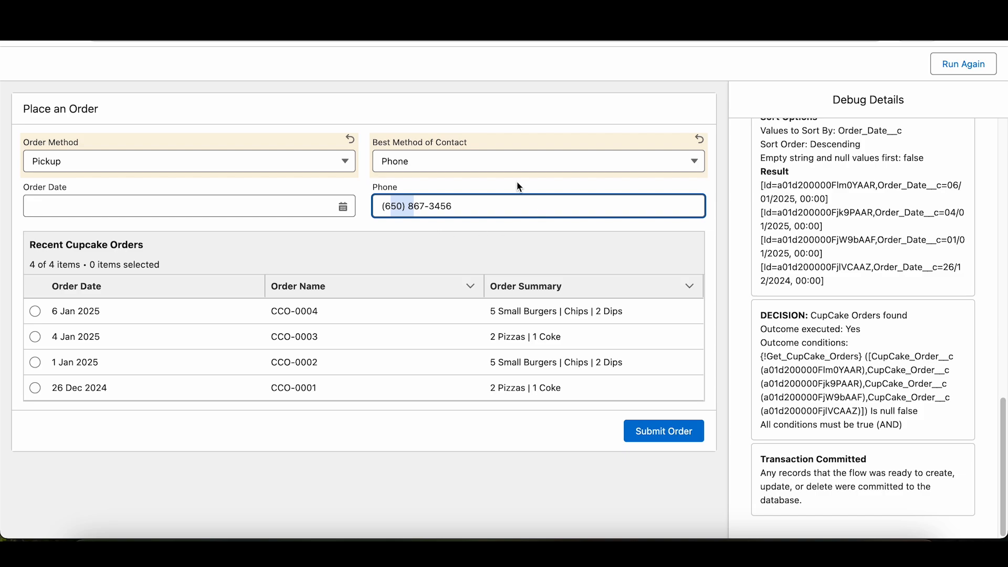
- Set the order date to 06/01/2025 and select the 26 Dec 2024 order from the recent cupcake orders
{"action": "left_click", "coordinate": [100, 212]}
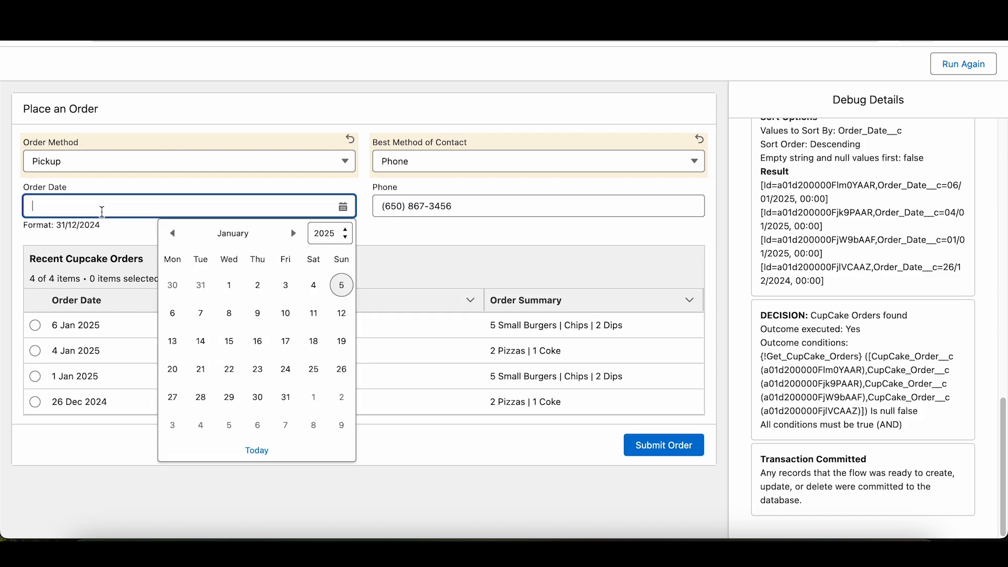
{"action": "left_click", "coordinate": [173, 313]}
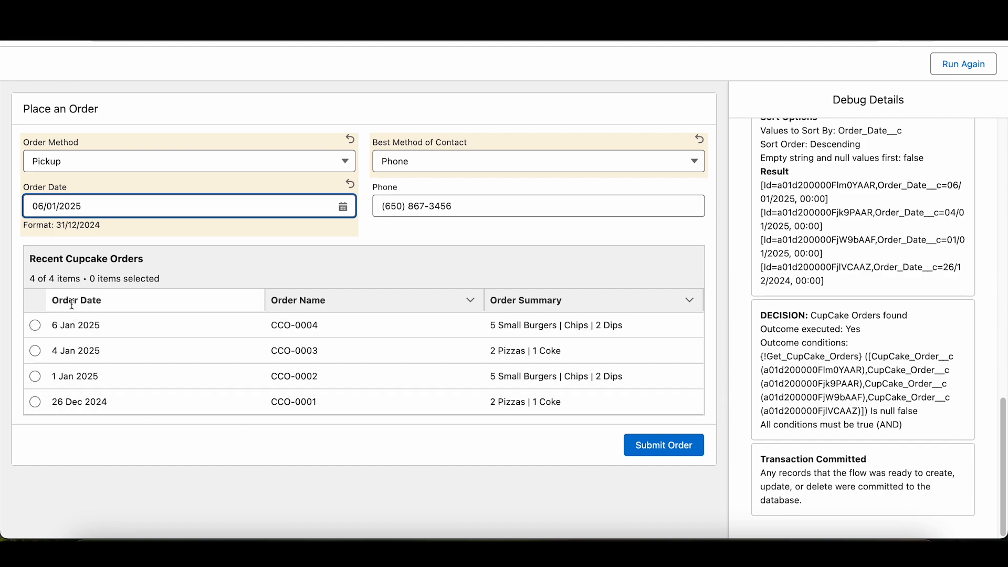
{"action": "left_click_drag", "start_coordinate": [45, 278], "coordinate": [160, 266]}
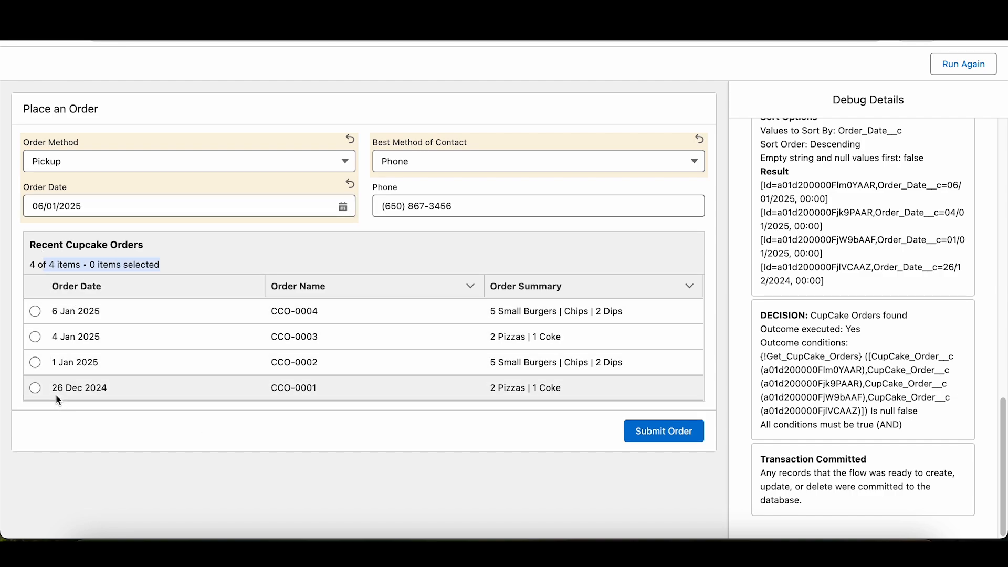
{"action": "left_click", "coordinate": [35, 388]}
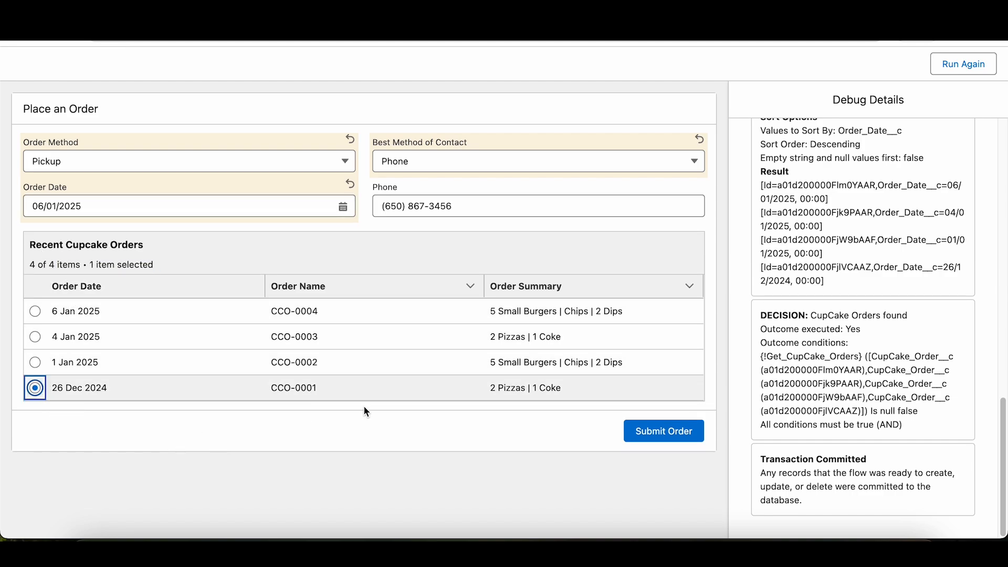
{"action": "left_click_drag", "start_coordinate": [563, 389], "coordinate": [493, 394]}
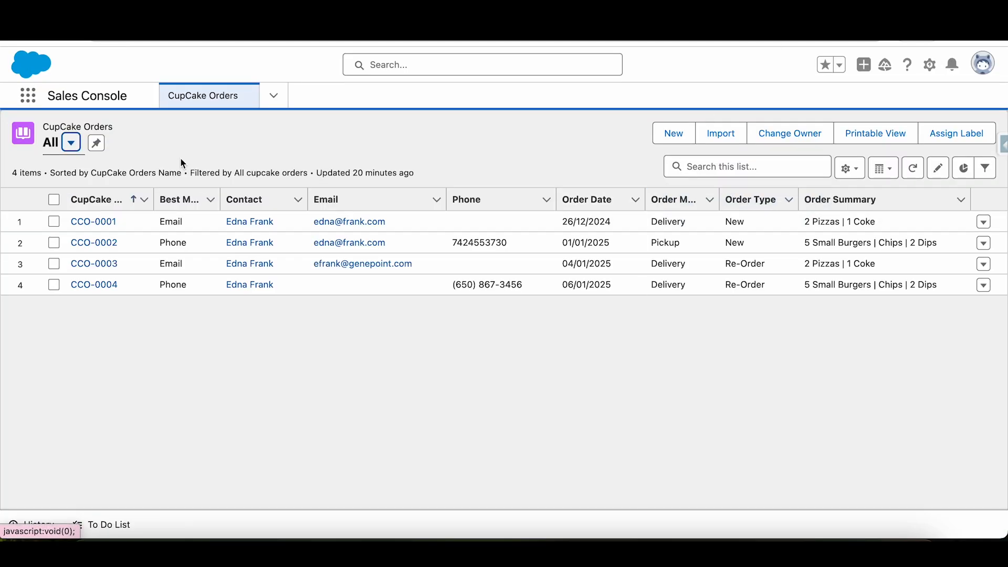
- Open the Sales Console home page and start placing an order with the GenePoint contact as the customer
{"action": "left_click", "coordinate": [273, 95]}
{"action": "scroll", "coordinate": [243, 148], "scroll_direction": "up", "scroll_amount": 4}
{"action": "left_click", "coordinate": [219, 129]}
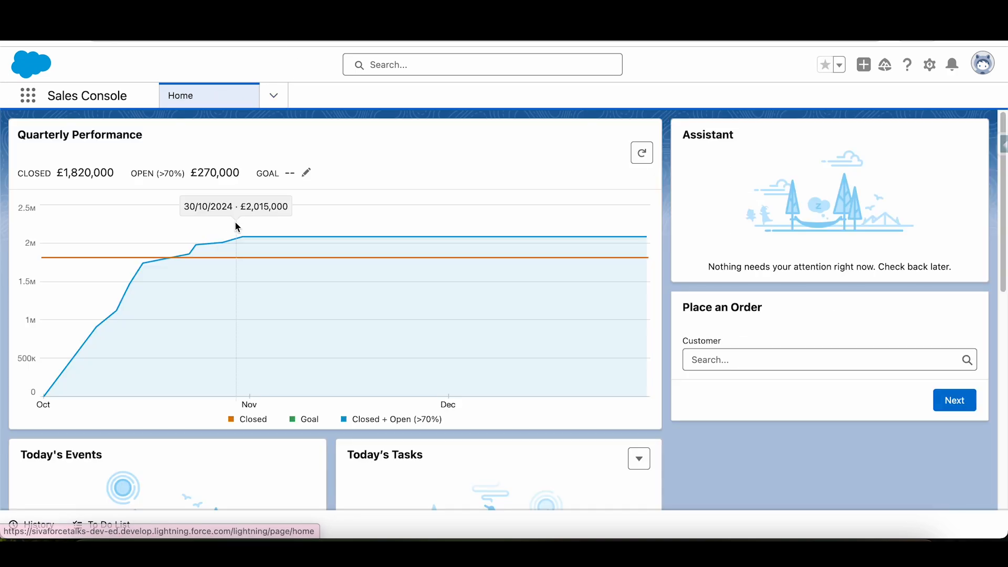
{"action": "left_click", "coordinate": [749, 359]}
{"action": "left_click", "coordinate": [739, 216]}
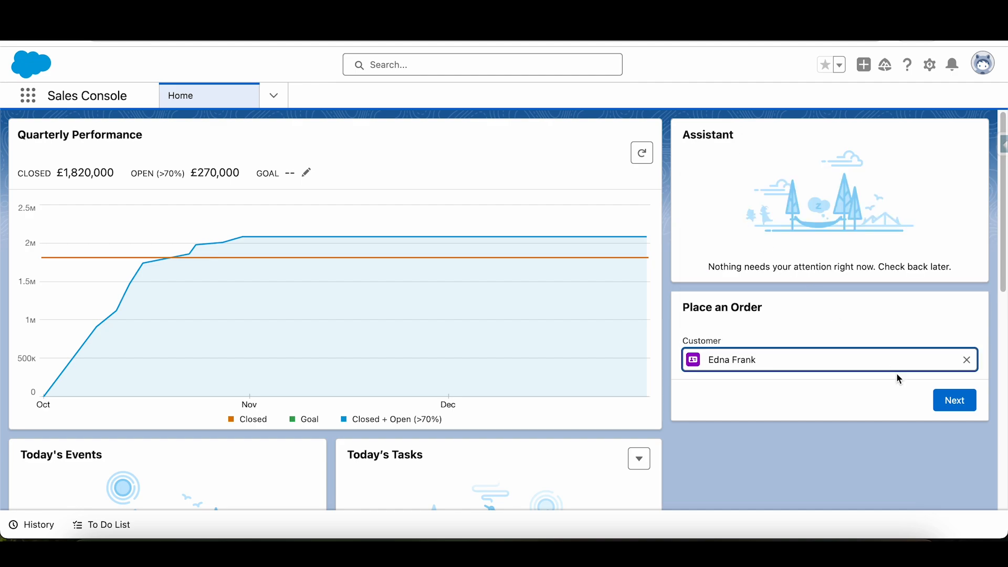
{"action": "left_click", "coordinate": [956, 401]}
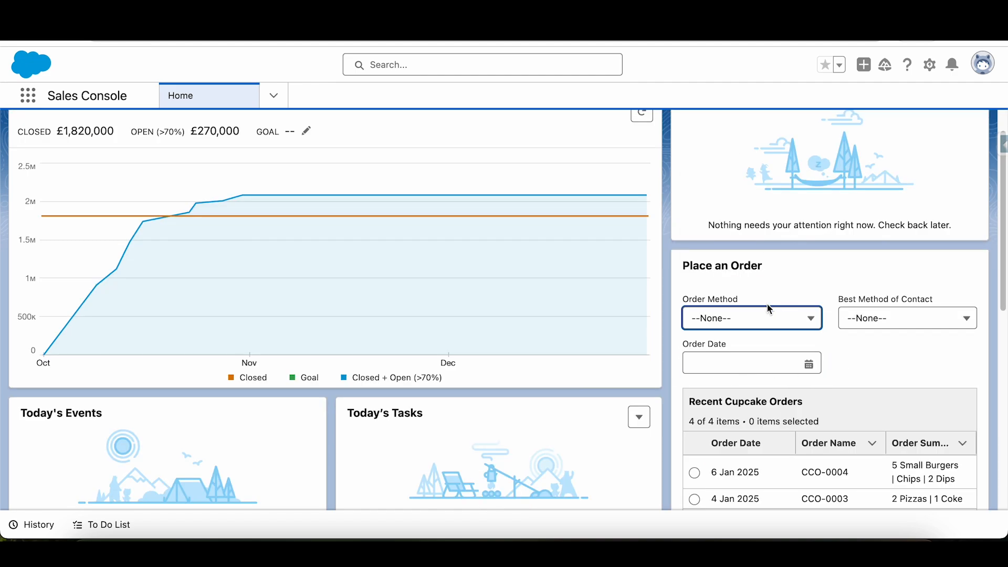
- Set the new order's method to Delivery and its best method of contact to Email
{"action": "scroll", "coordinate": [767, 313], "scroll_direction": "down", "scroll_amount": 1}
{"action": "left_click", "coordinate": [740, 301]}
{"action": "left_click", "coordinate": [733, 354]}
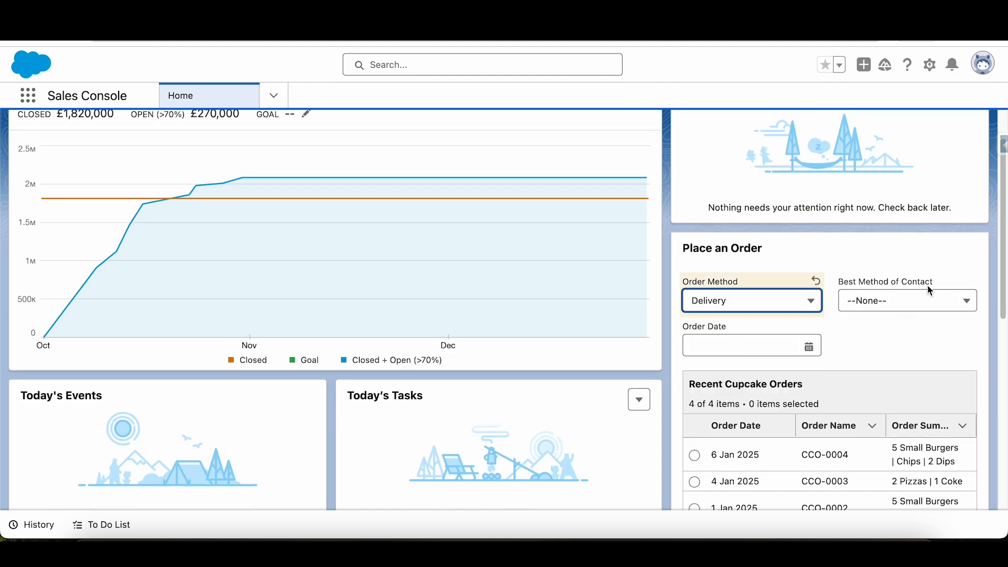
{"action": "left_click", "coordinate": [926, 304]}
{"action": "left_click", "coordinate": [898, 368]}
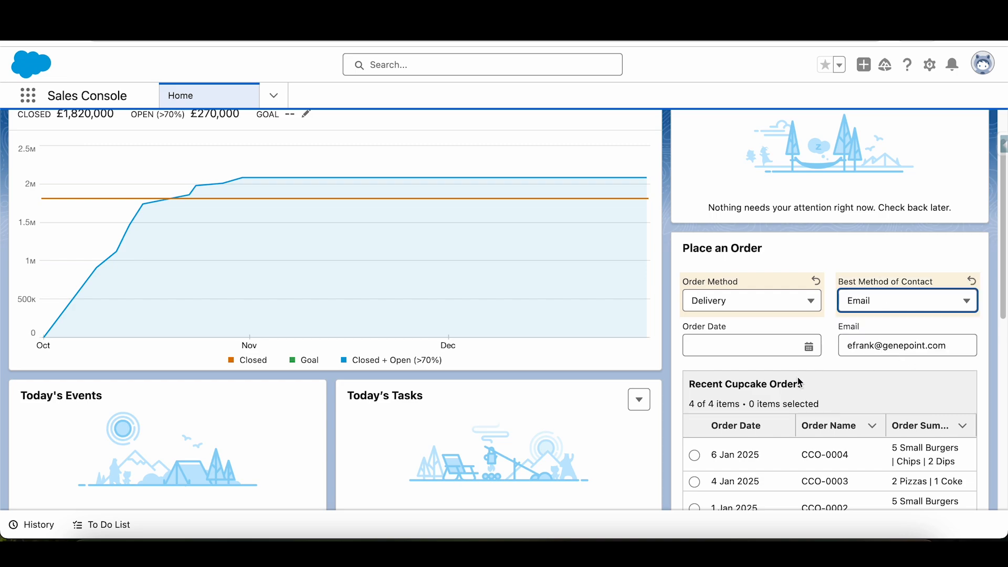
- Set the order date to 06/01/2025 and add a 1 before the @ in the contact email
{"action": "left_click", "coordinate": [738, 344]}
{"action": "left_click", "coordinate": [697, 452]}
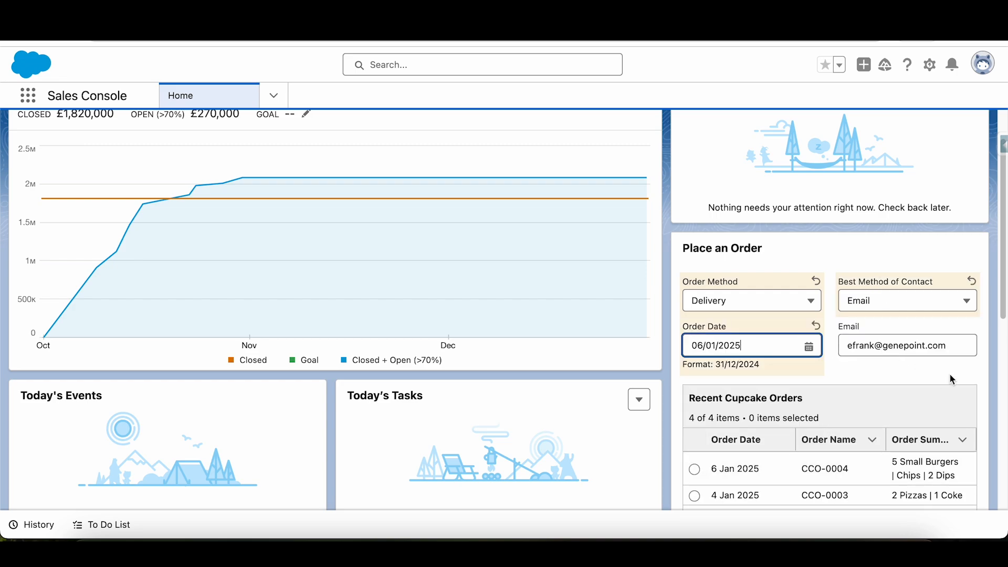
{"action": "left_click", "coordinate": [876, 345]}
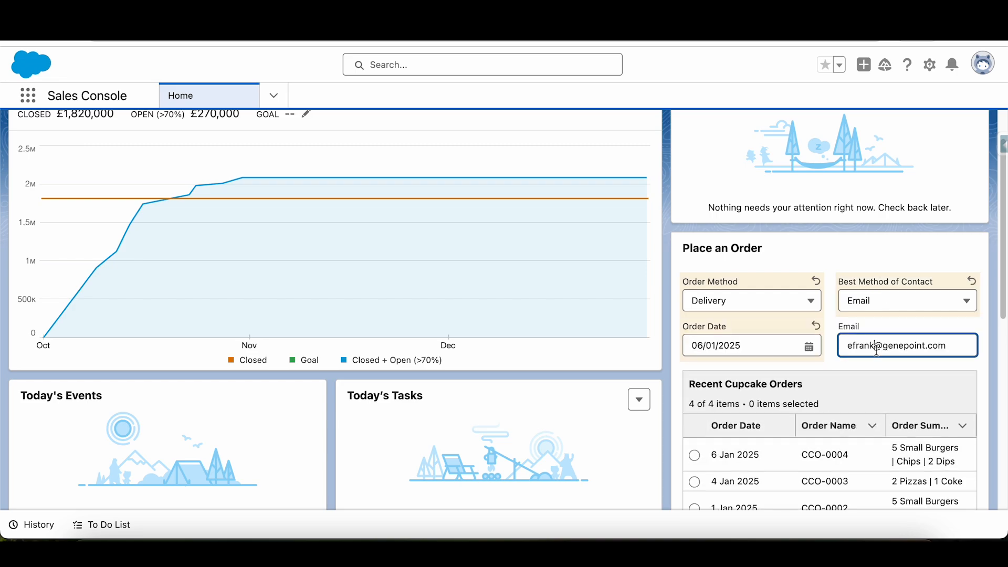
{"action": "type", "text": "1"}
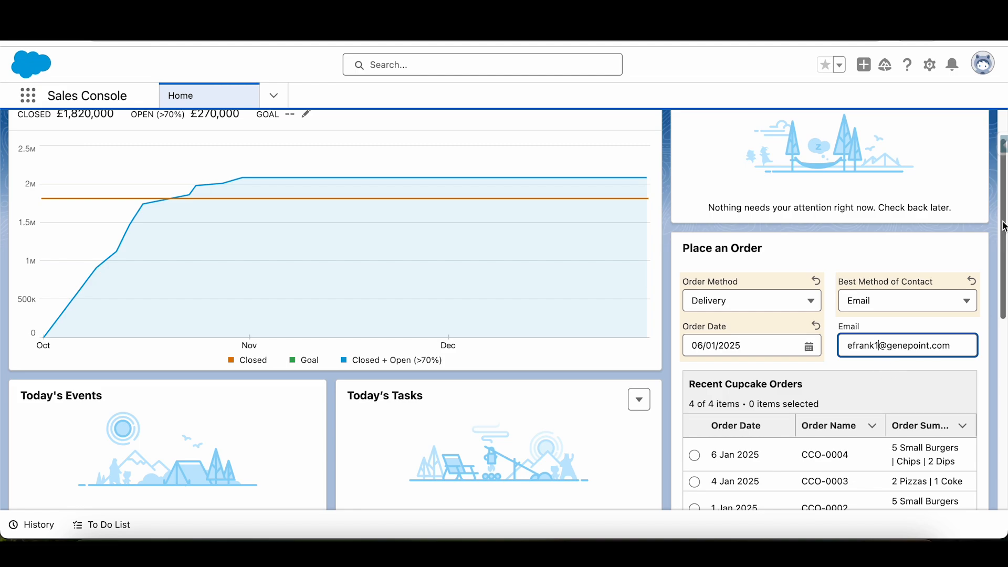
- Select the 4 Jan 2025 order from the recent cupcake orders as the one to reorder
{"action": "left_click_drag", "start_coordinate": [1004, 227], "coordinate": [1005, 234]}
{"action": "scroll", "coordinate": [935, 239], "scroll_direction": "down", "scroll_amount": 3}
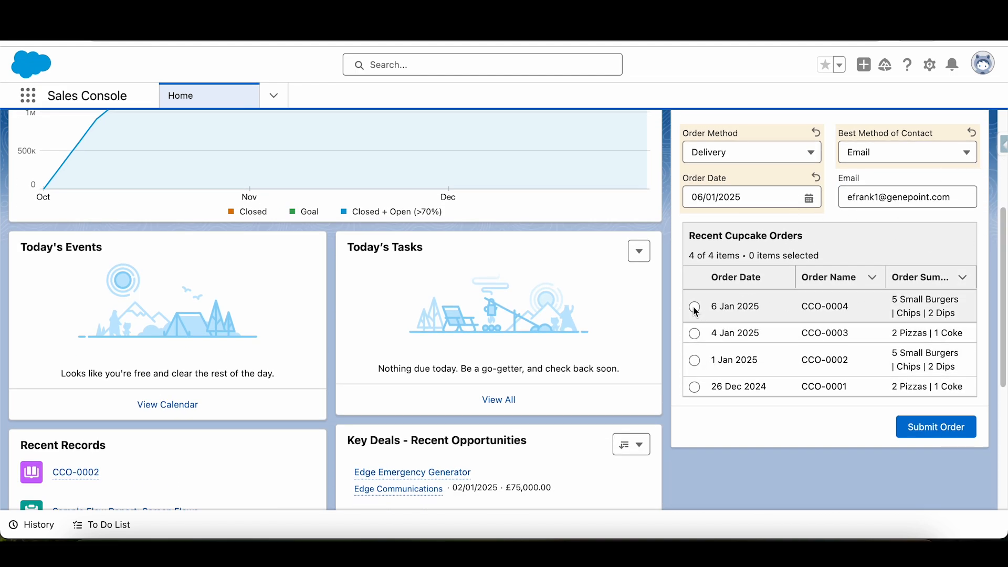
{"action": "left_click", "coordinate": [695, 333]}
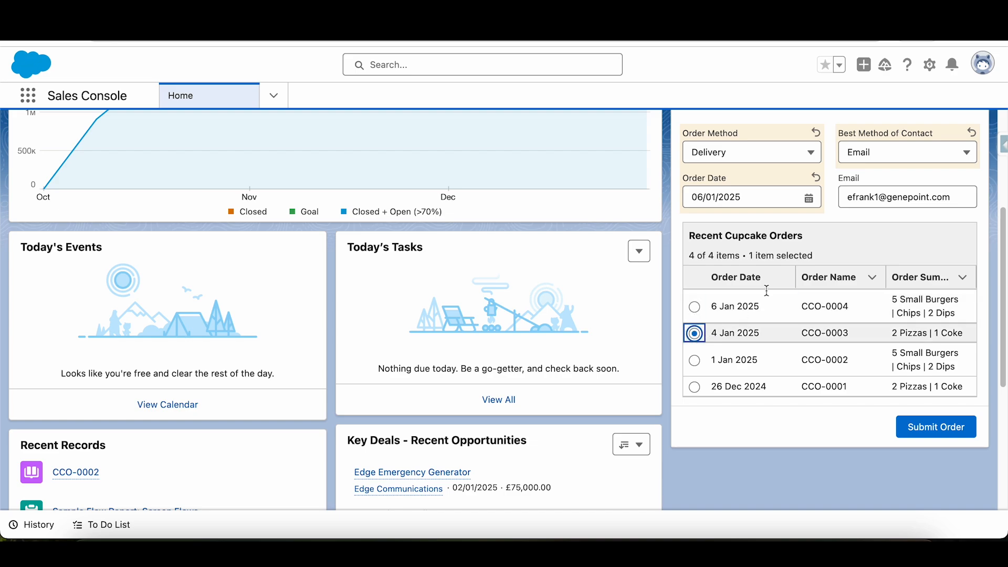
- Change the order date to 07/01/2025 and submit the order
{"action": "left_click", "coordinate": [808, 196]}
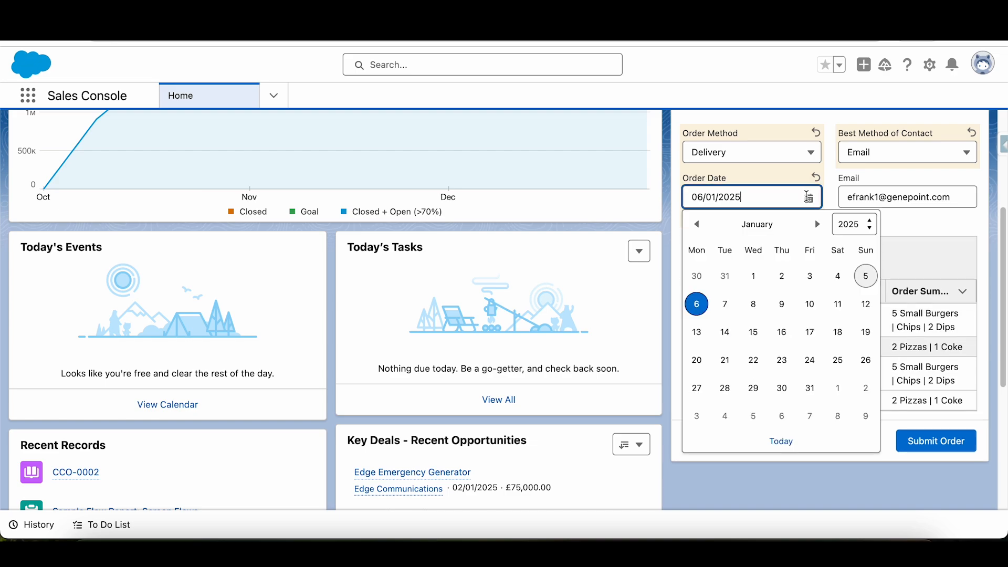
{"action": "left_click", "coordinate": [727, 303]}
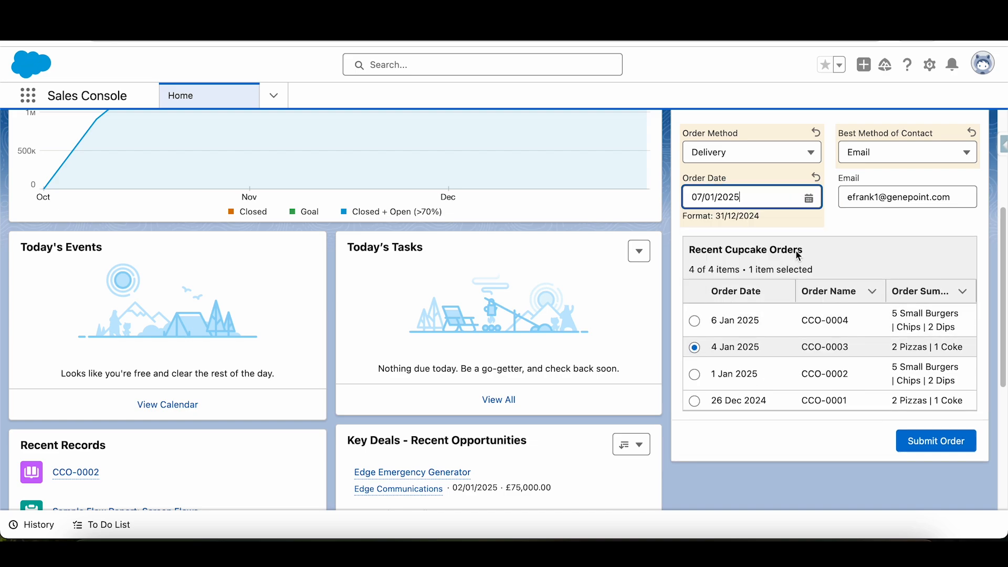
{"action": "left_click", "coordinate": [947, 448]}
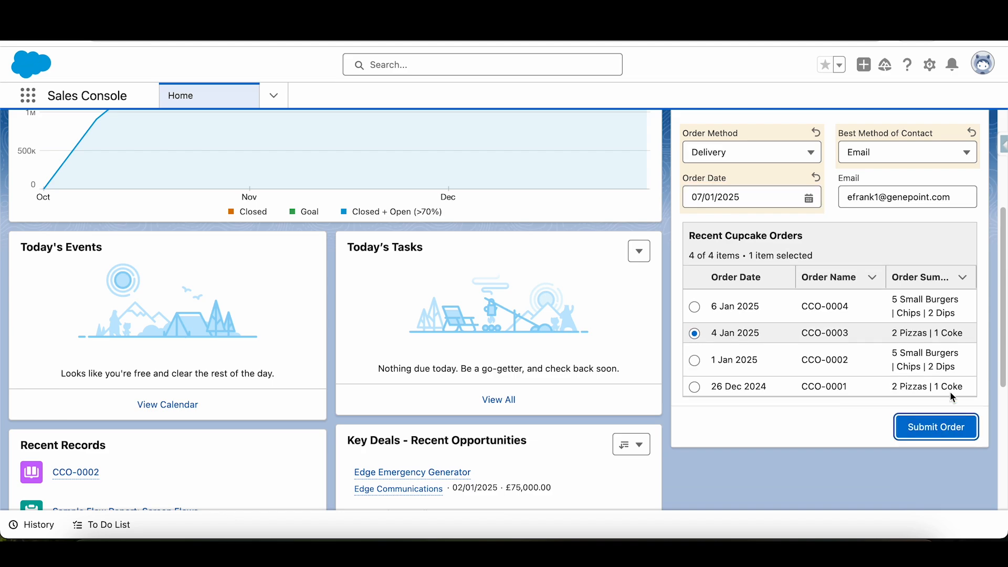
{"action": "scroll", "coordinate": [1000, 244], "scroll_direction": "up", "scroll_amount": 2}
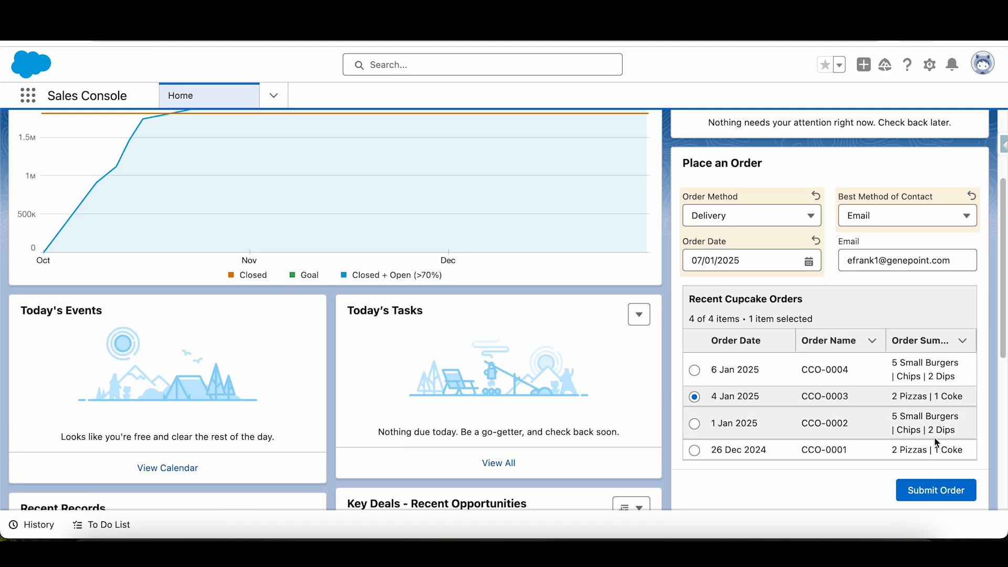
{"action": "left_click", "coordinate": [934, 496]}
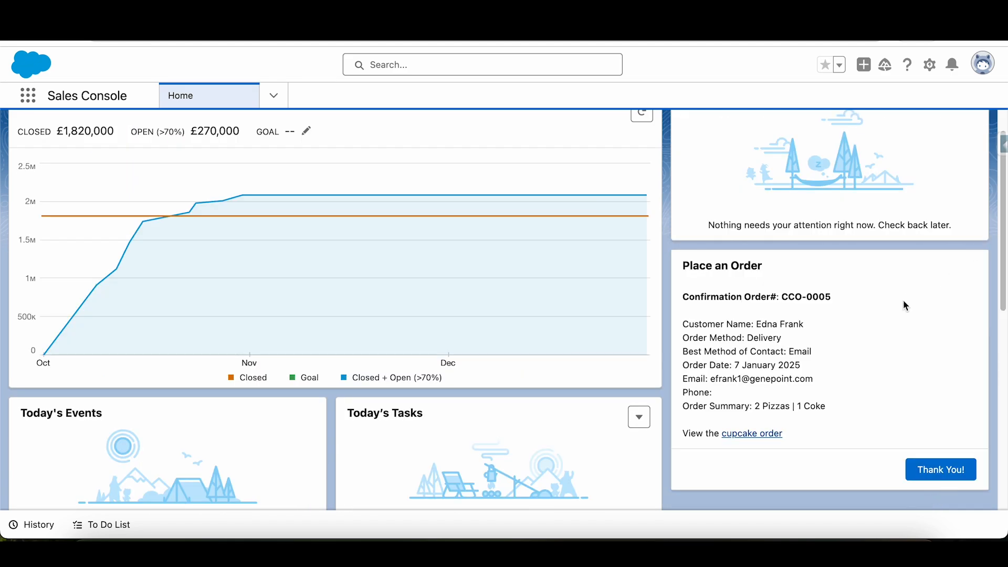
- Review the confirmation's customer, date, email and order summary, and open the linked cupcake order record
{"action": "left_click_drag", "start_coordinate": [690, 296], "coordinate": [879, 304]}
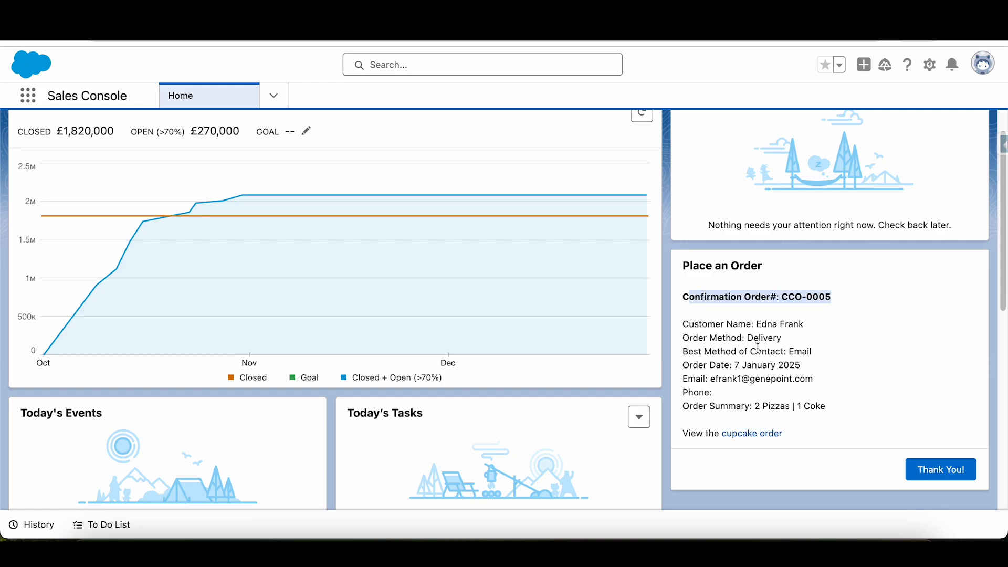
{"action": "left_click_drag", "start_coordinate": [685, 328], "coordinate": [785, 336]}
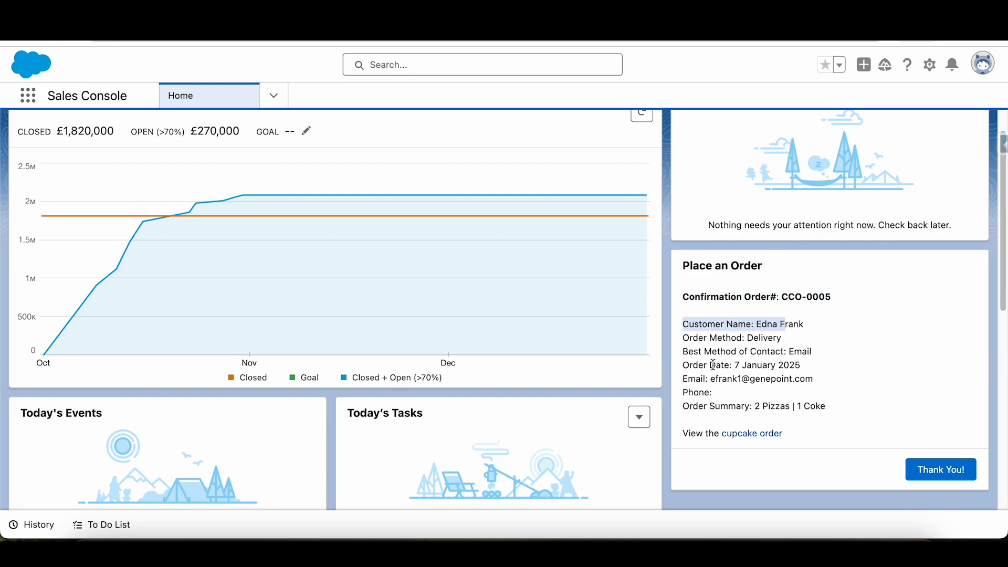
{"action": "left_click_drag", "start_coordinate": [684, 369], "coordinate": [804, 358]}
{"action": "left_click_drag", "start_coordinate": [719, 379], "coordinate": [835, 382]}
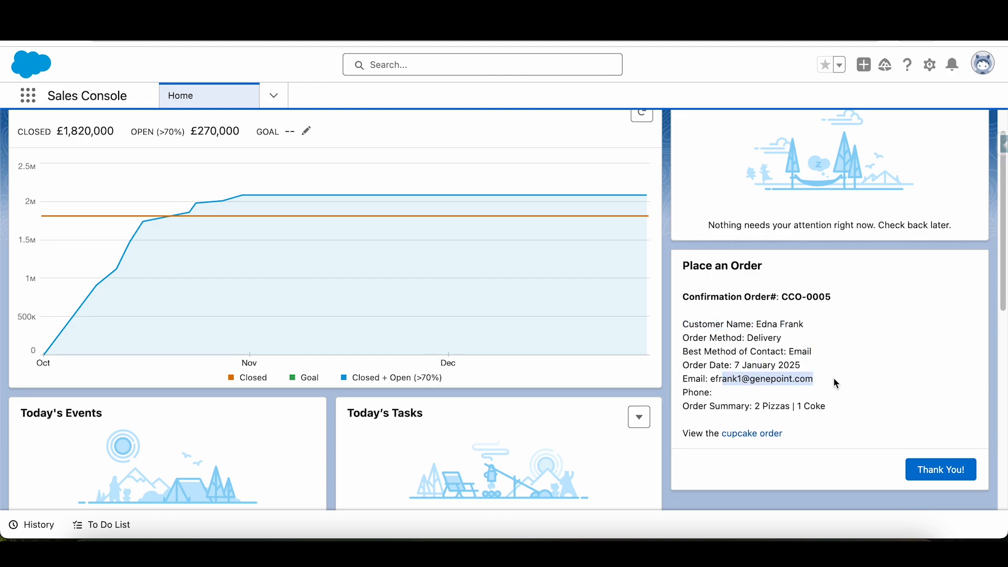
{"action": "left_click", "coordinate": [728, 401]}
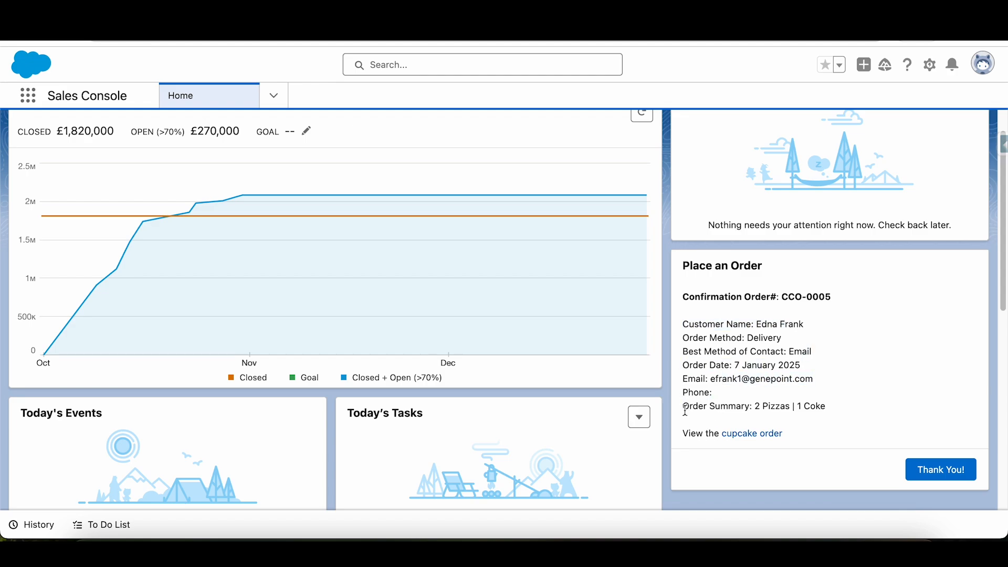
{"action": "left_click_drag", "start_coordinate": [832, 408], "coordinate": [690, 408]}
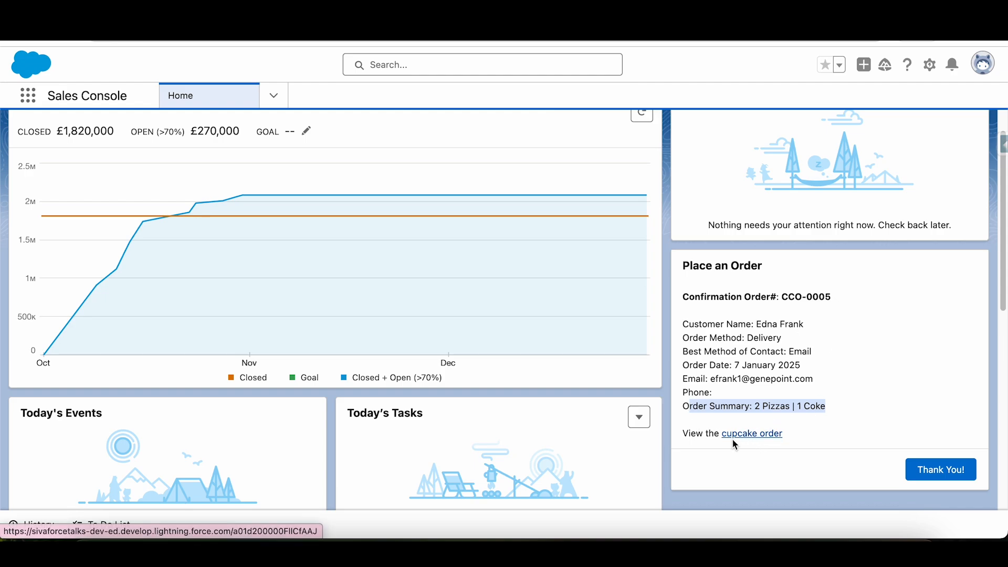
{"action": "left_click", "coordinate": [767, 440]}
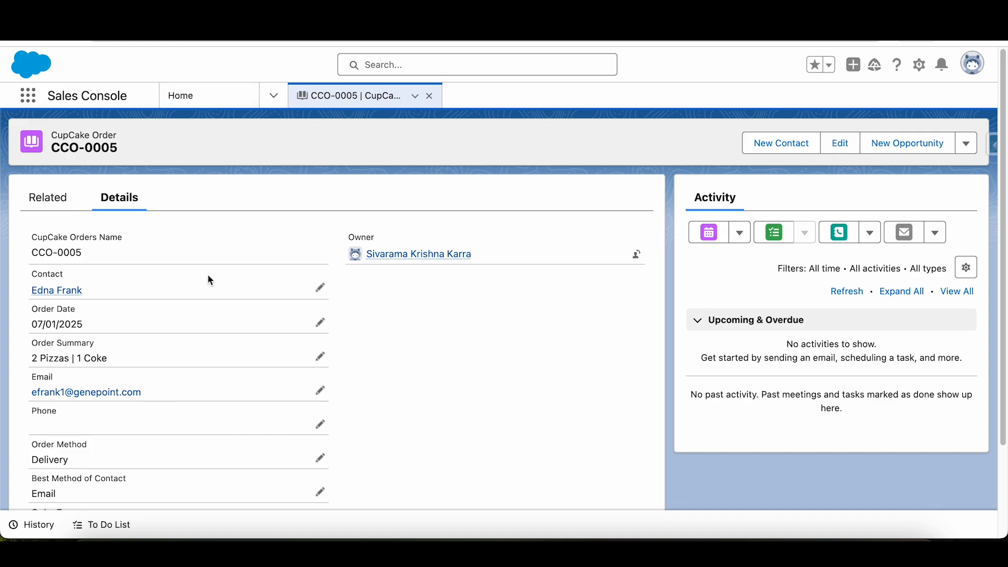
- Look over the created cupcake order's details and the element sequence of the Place an Order flow
{"action": "scroll", "coordinate": [313, 392], "scroll_direction": "down", "scroll_amount": 3}
{"action": "scroll", "coordinate": [313, 392], "scroll_direction": "up", "scroll_amount": 3}
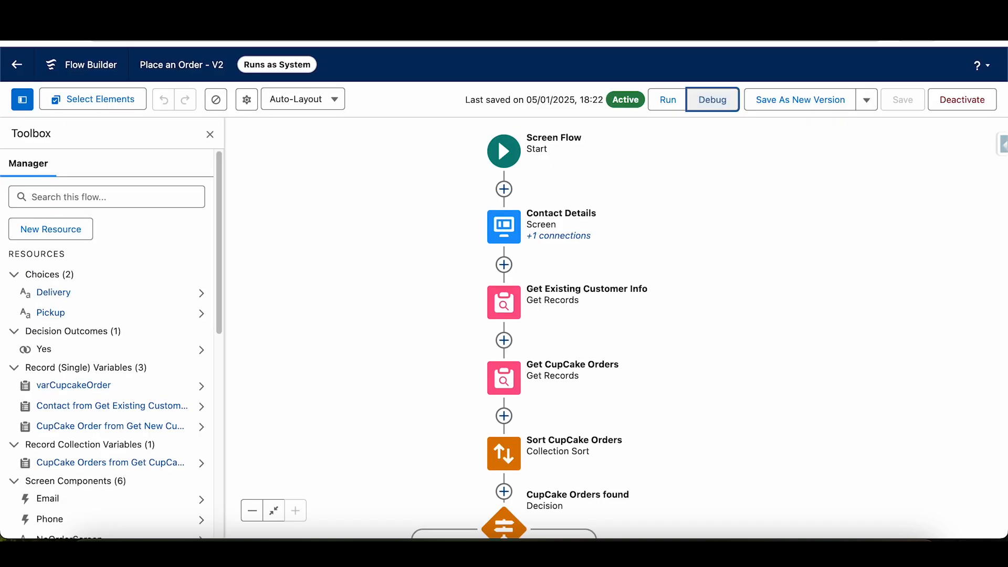
{"action": "left_click_drag", "start_coordinate": [856, 174], "coordinate": [781, 298]}
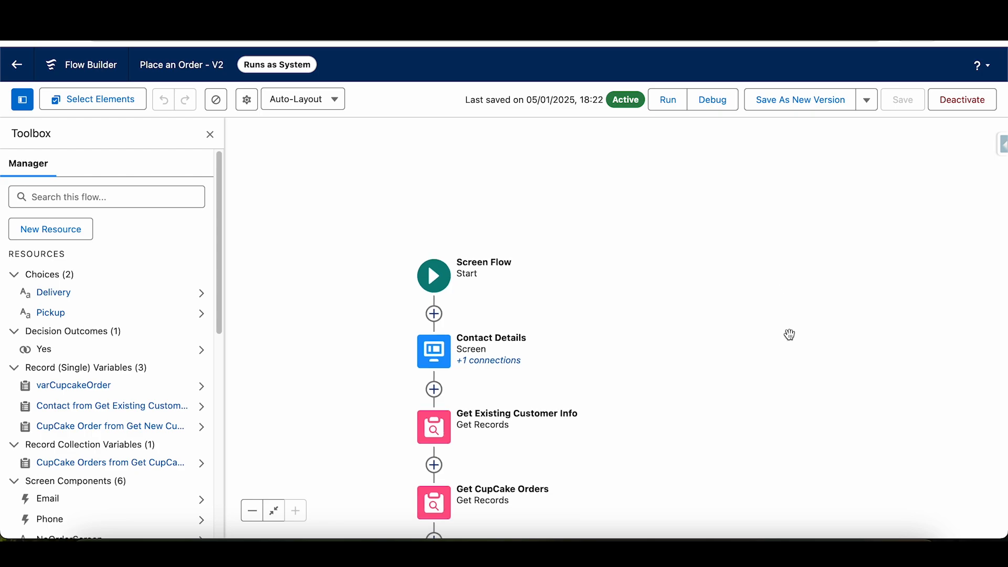
{"action": "left_click_drag", "start_coordinate": [677, 298], "coordinate": [706, 220]}
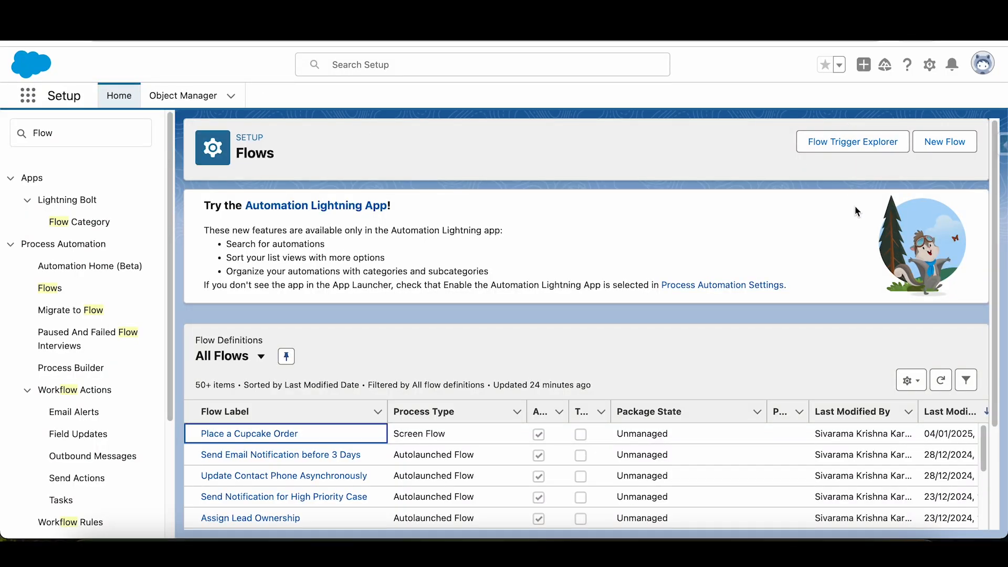
- Create a new flow from scratch with the Screen Flow type
{"action": "left_click", "coordinate": [945, 141]}
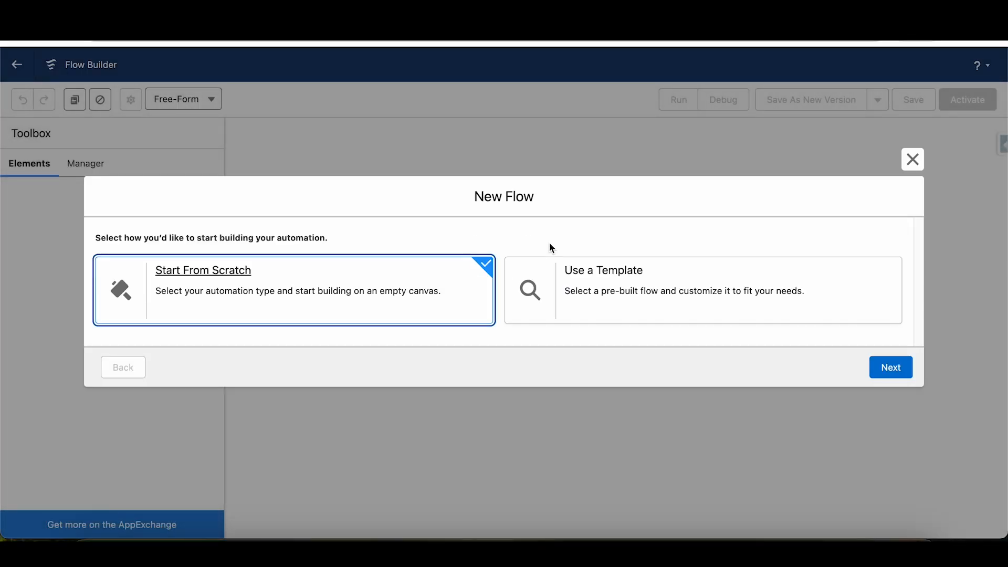
{"action": "left_click", "coordinate": [876, 372]}
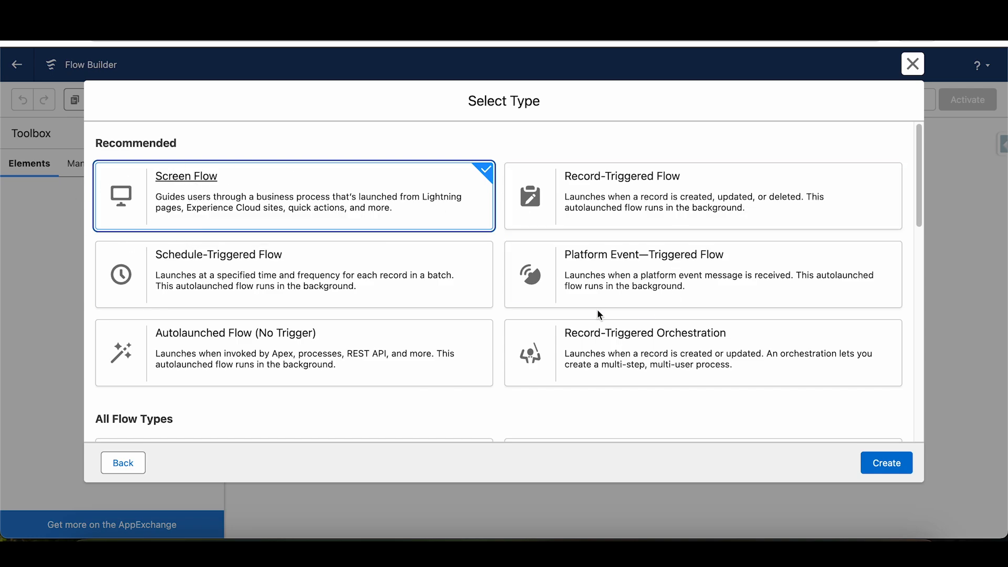
{"action": "left_click", "coordinate": [891, 465]}
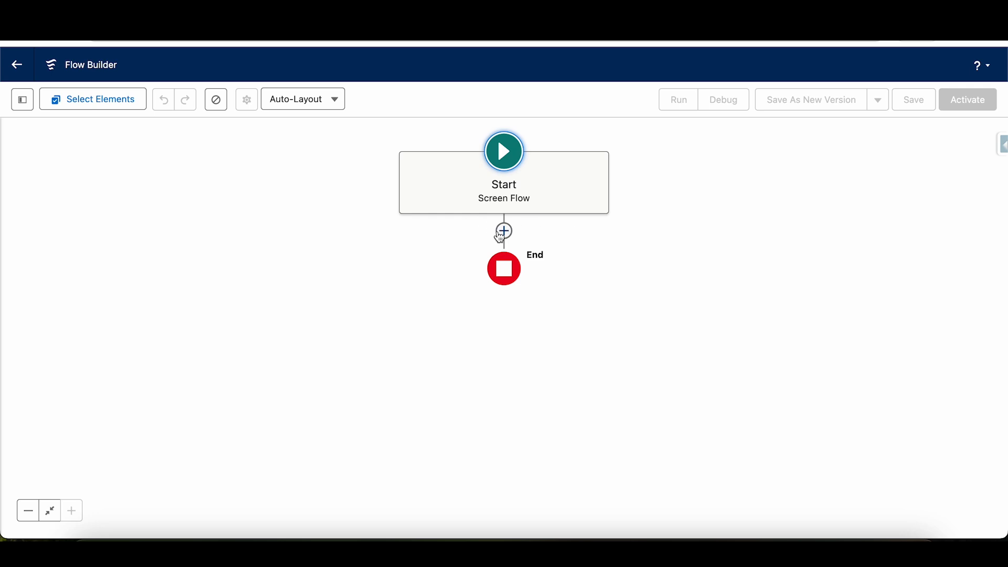
- Add a Screen element directly after the flow's Start element
{"action": "left_click", "coordinate": [504, 231]}
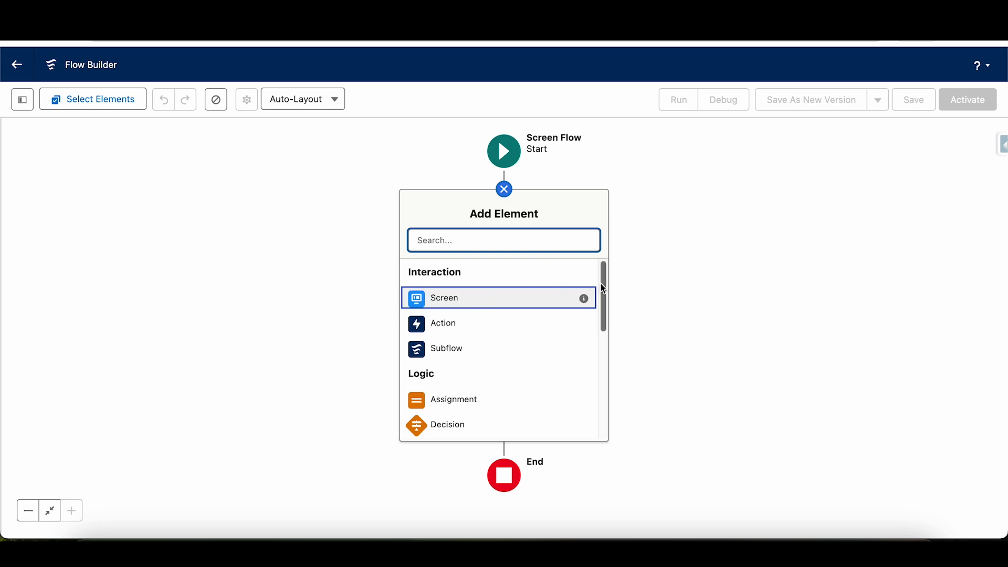
{"action": "mouse_move", "coordinate": [606, 290]}
{"action": "left_mouse_down"}
{"action": "mouse_move", "coordinate": [586, 408]}
{"action": "mouse_move", "coordinate": [610, 278]}
{"action": "left_mouse_up"}
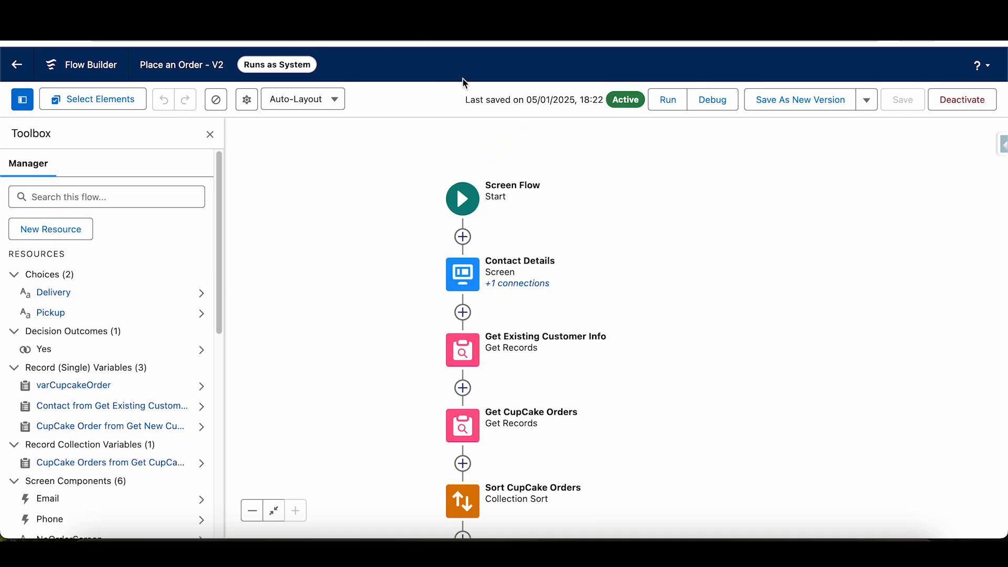
{"action": "left_click_drag", "start_coordinate": [711, 321], "coordinate": [654, 260]}
{"action": "double_click", "coordinate": [413, 216]}
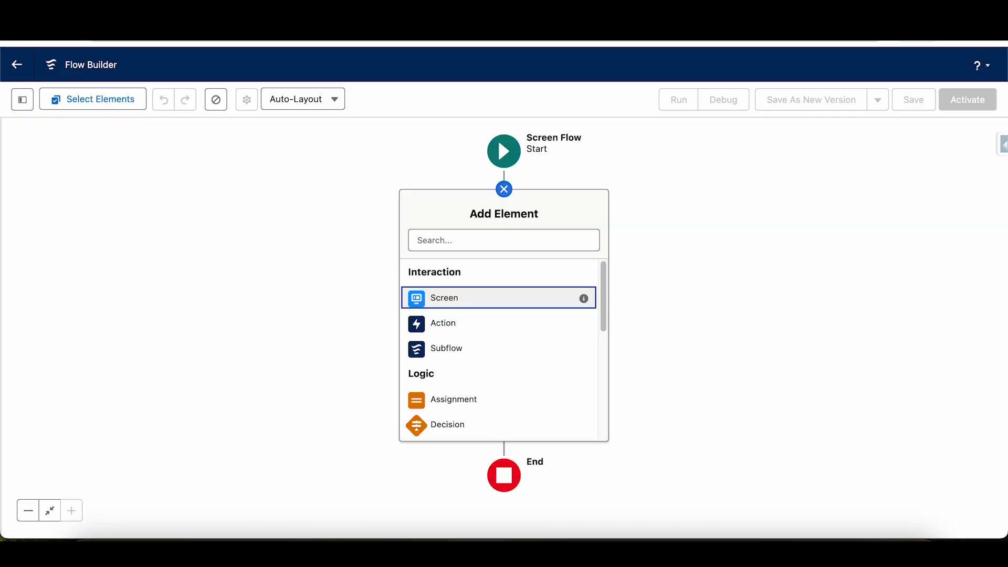
{"action": "left_click", "coordinate": [525, 297]}
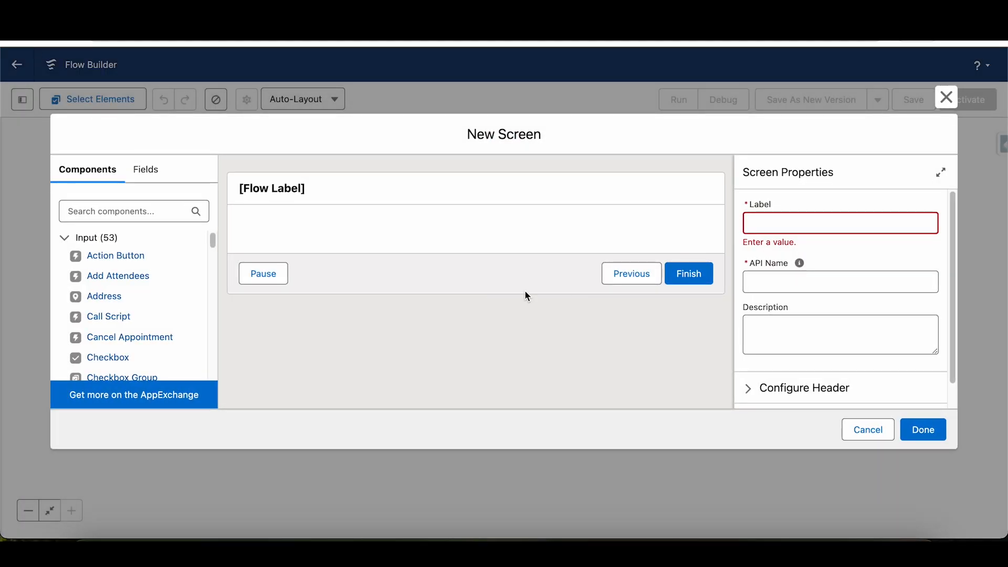
- Label the new screen Contact Screen and let its API name fill in as Contact_Screen
{"action": "left_click", "coordinate": [355, 195]}
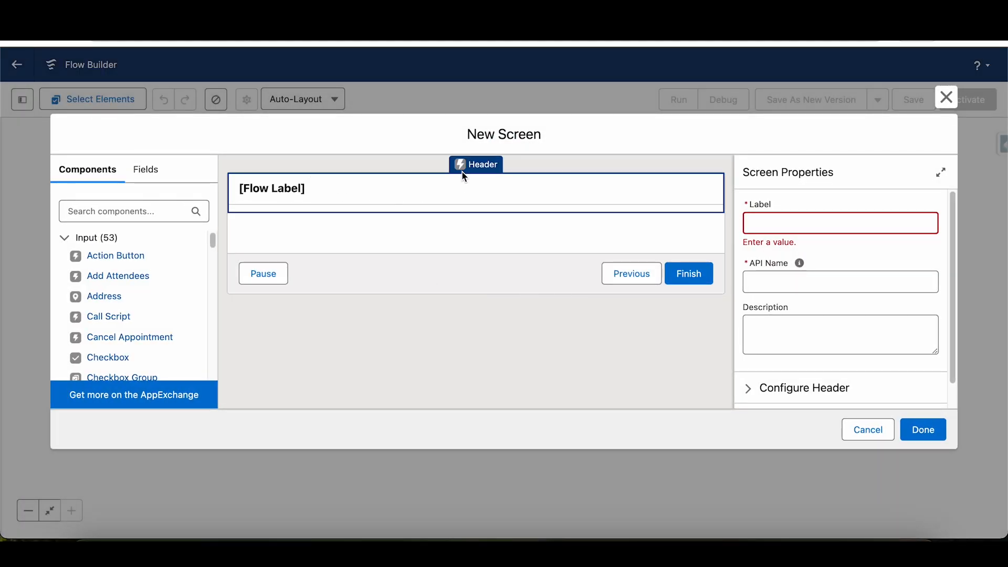
{"action": "left_click", "coordinate": [759, 235]}
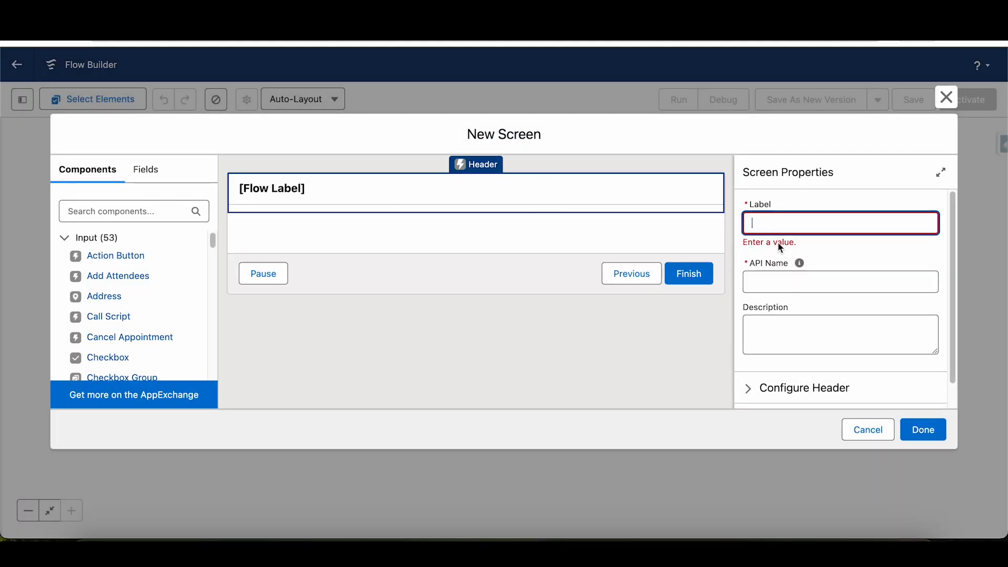
{"action": "left_click", "coordinate": [873, 253]}
{"action": "left_click", "coordinate": [350, 184]}
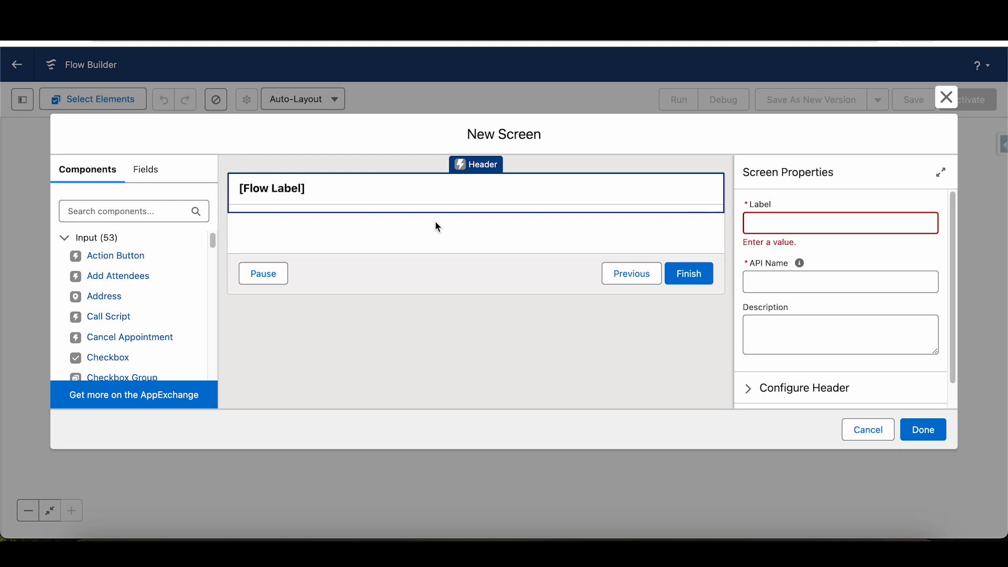
{"action": "left_click", "coordinate": [785, 226]}
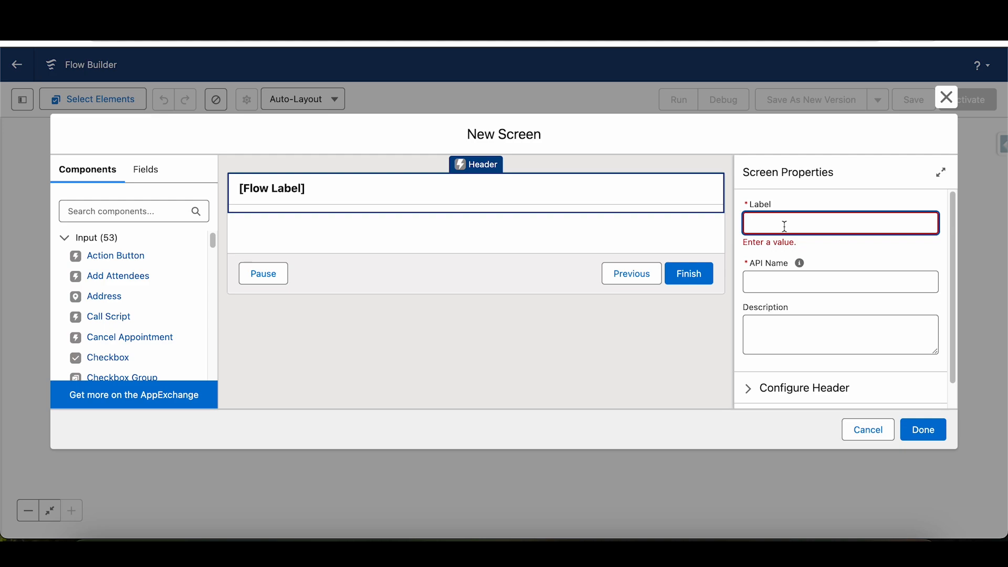
{"action": "type", "text": "Contact Screen"}
{"action": "key", "text": "Tab"}
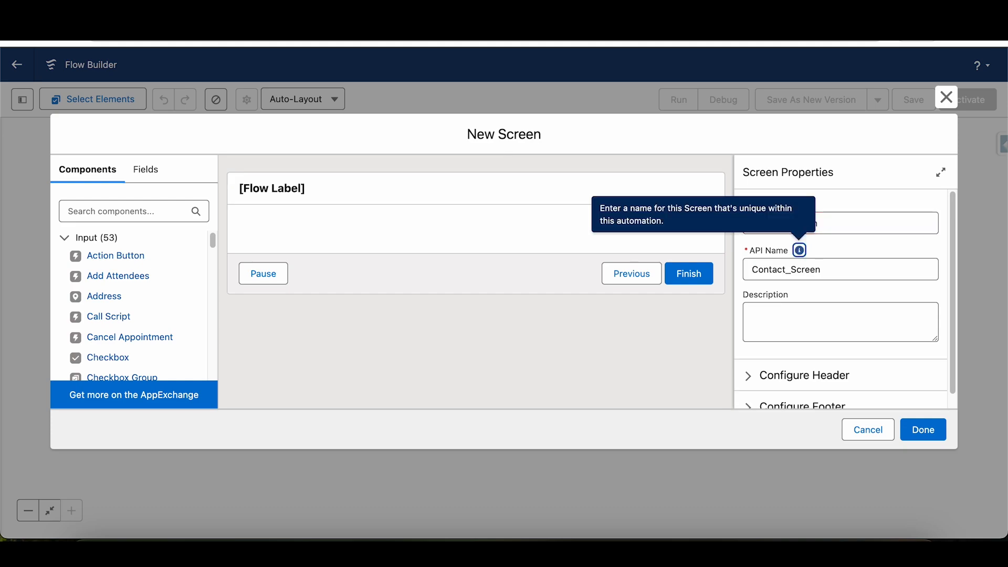
{"action": "left_click", "coordinate": [837, 310]}
- In the header configuration, try hiding the header and showing help text, restoring each setting
{"action": "scroll", "coordinate": [956, 247], "scroll_direction": "down", "scroll_amount": 1}
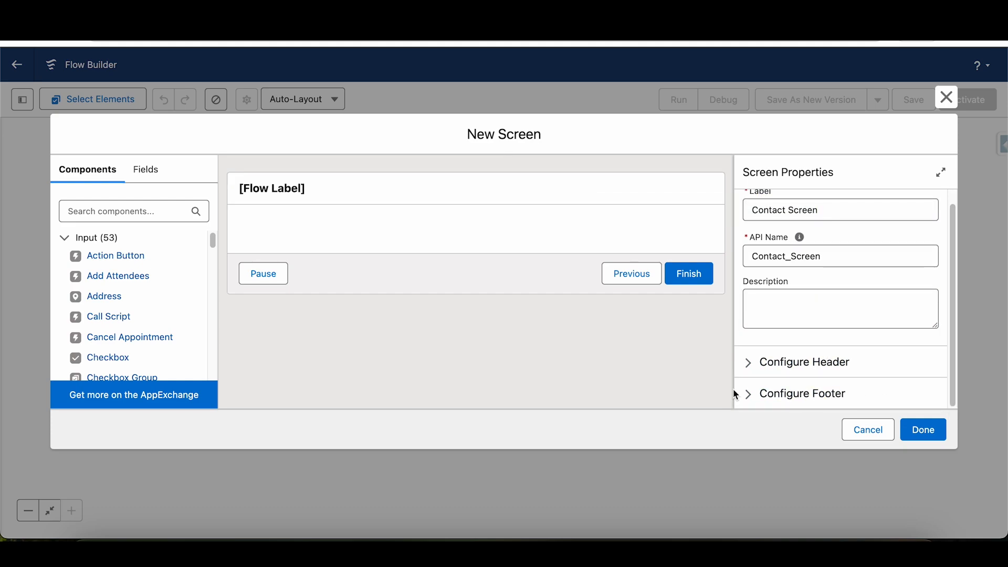
{"action": "left_click", "coordinate": [756, 365]}
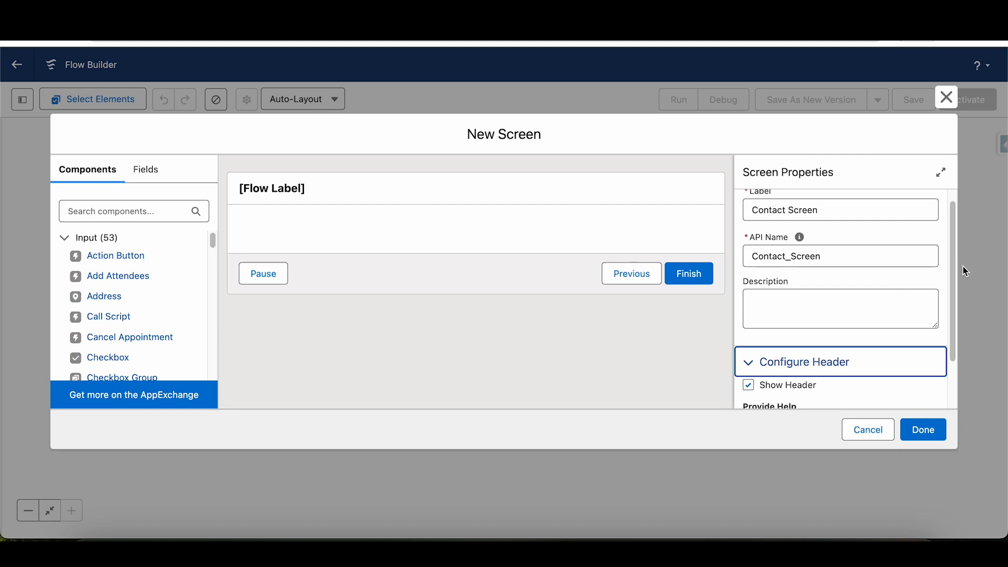
{"action": "left_click", "coordinate": [751, 385]}
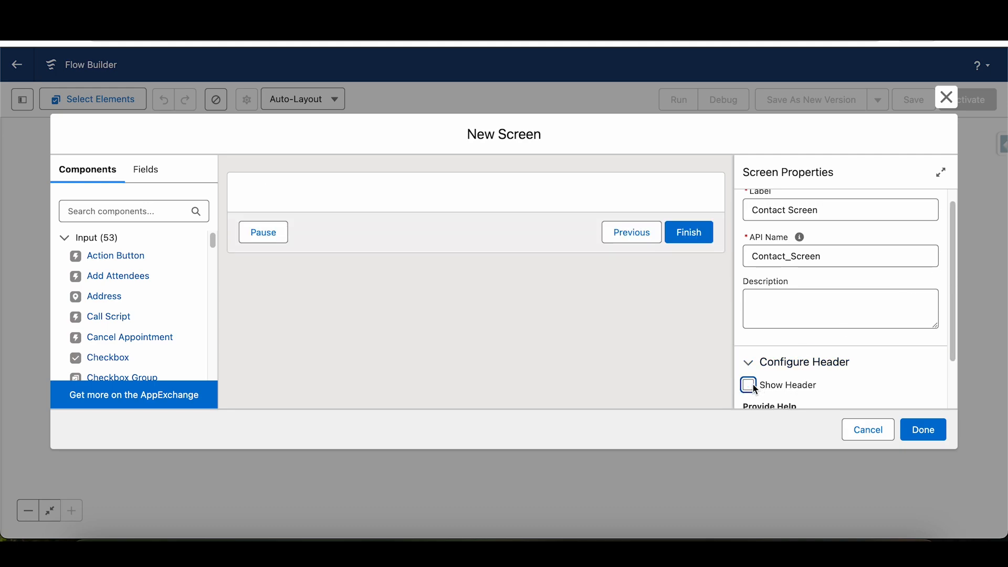
{"action": "left_click", "coordinate": [751, 385]}
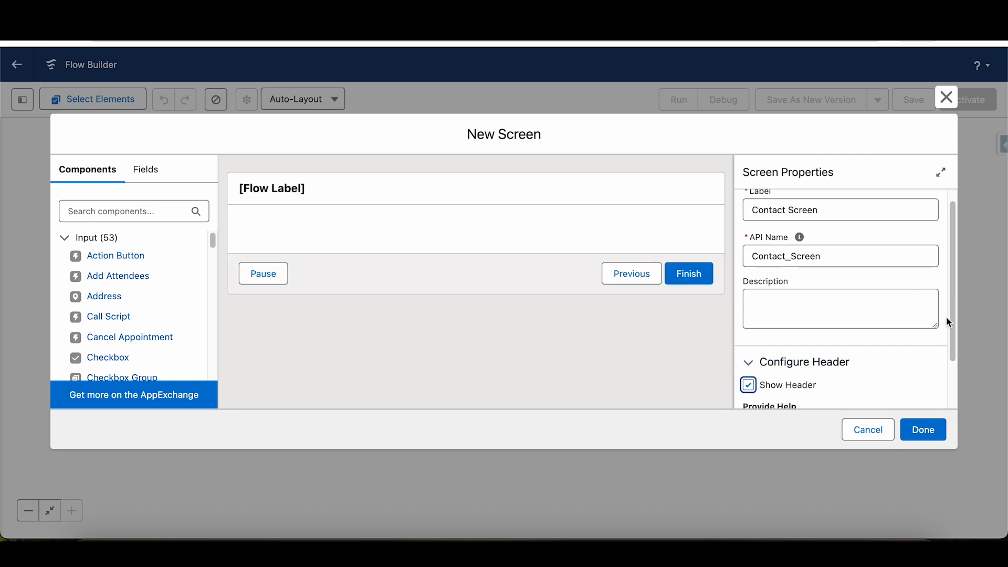
{"action": "scroll", "coordinate": [946, 317], "scroll_direction": "down", "scroll_amount": 1}
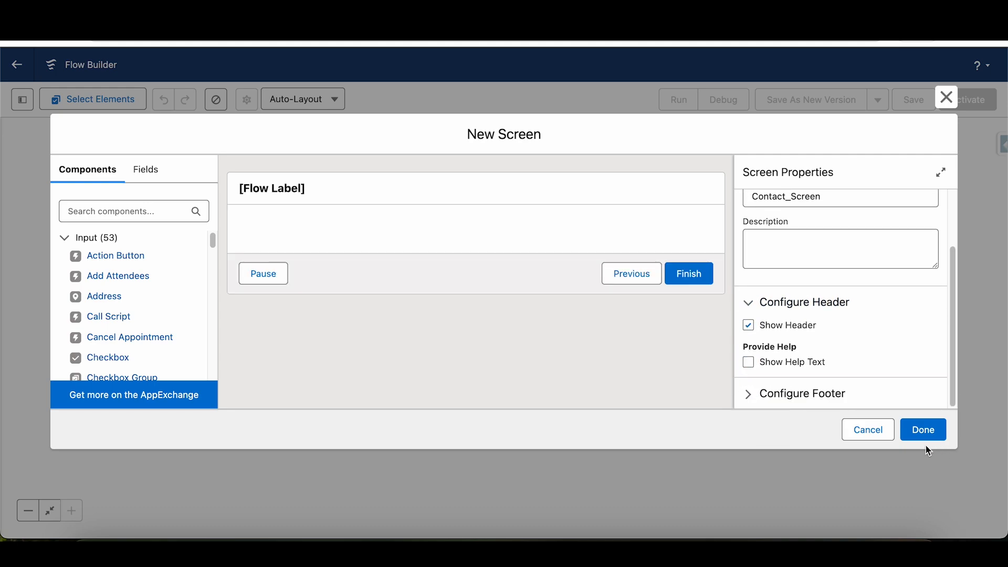
{"action": "left_click", "coordinate": [750, 362]}
{"action": "left_click", "coordinate": [750, 362]}
- In the footer configuration, give the Next or Finish button the custom label Next
{"action": "left_click", "coordinate": [754, 397]}
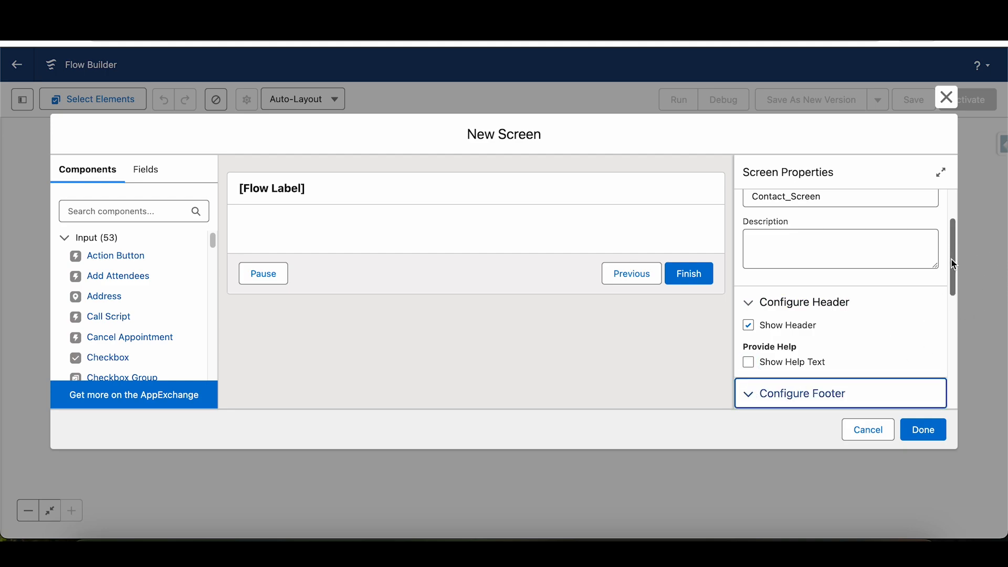
{"action": "left_click_drag", "start_coordinate": [954, 264], "coordinate": [955, 290]}
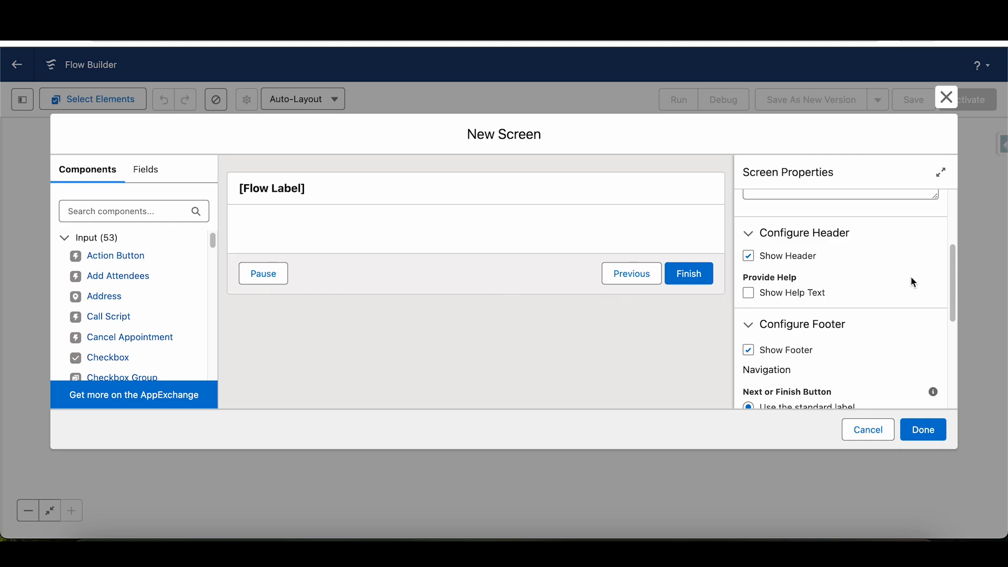
{"action": "left_click_drag", "start_coordinate": [954, 284], "coordinate": [953, 327]}
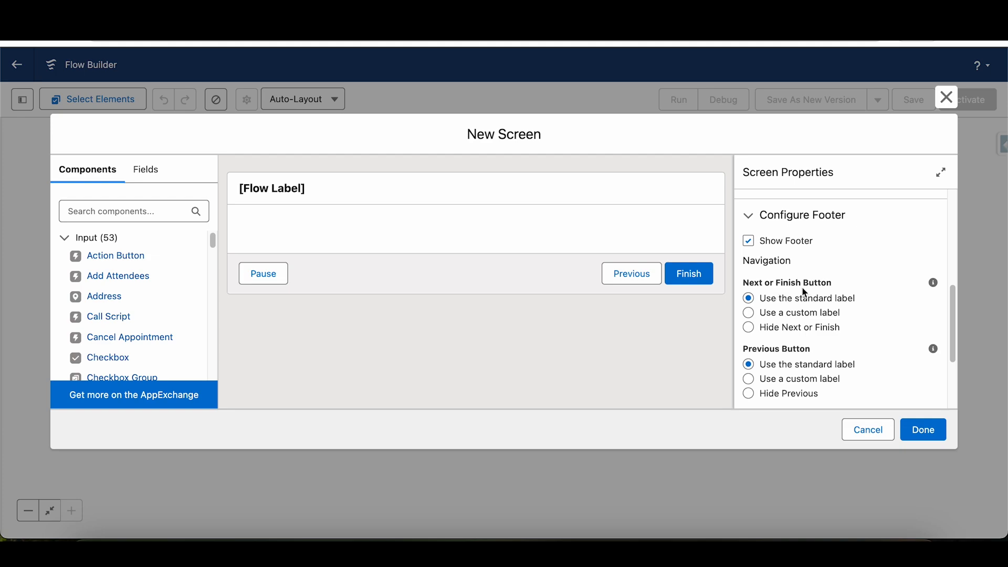
{"action": "left_click", "coordinate": [751, 315]}
{"action": "left_click", "coordinate": [786, 369]}
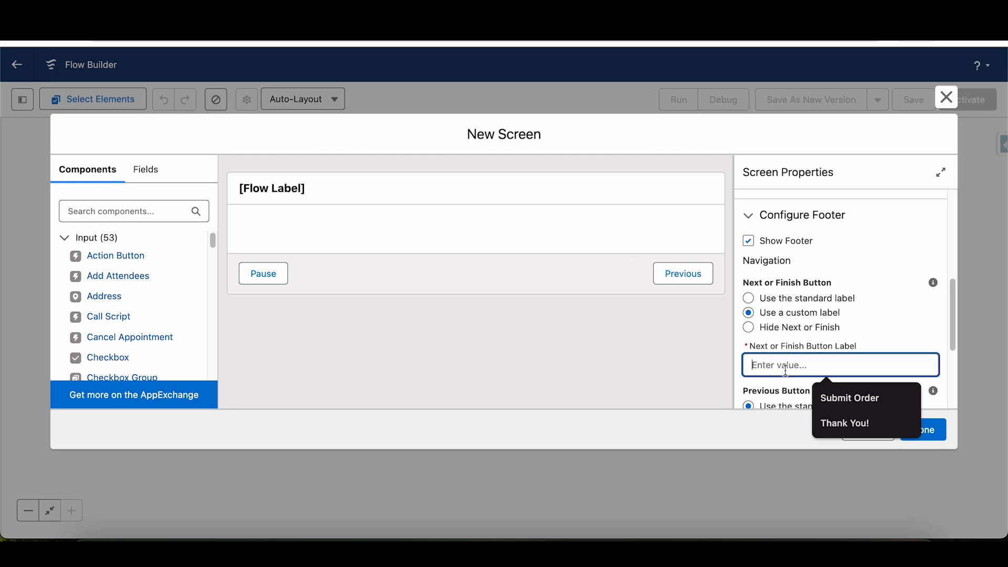
{"action": "type", "text": "Next"}
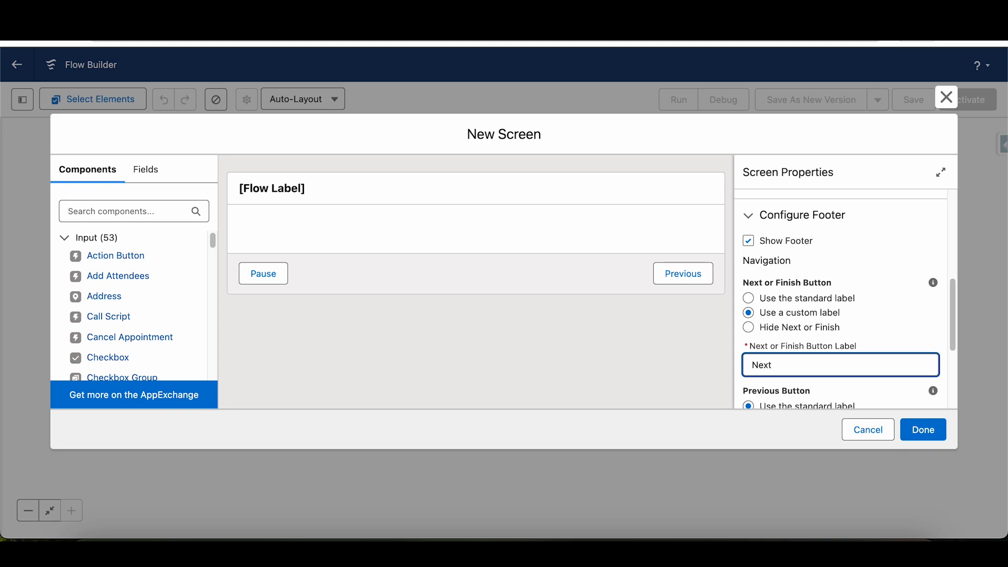
{"action": "left_click", "coordinate": [895, 315]}
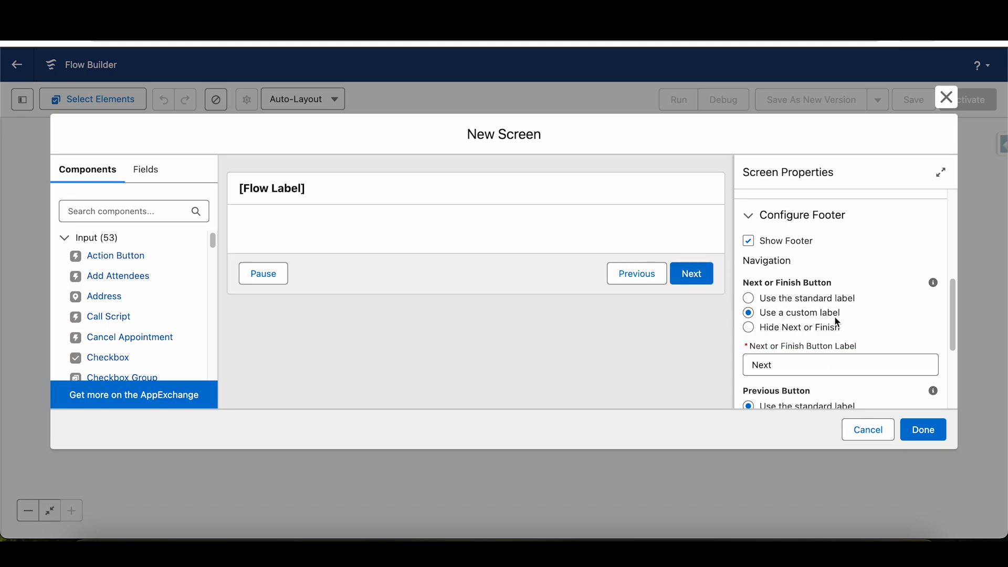
{"action": "scroll", "coordinate": [865, 308], "scroll_direction": "down", "scroll_amount": 1}
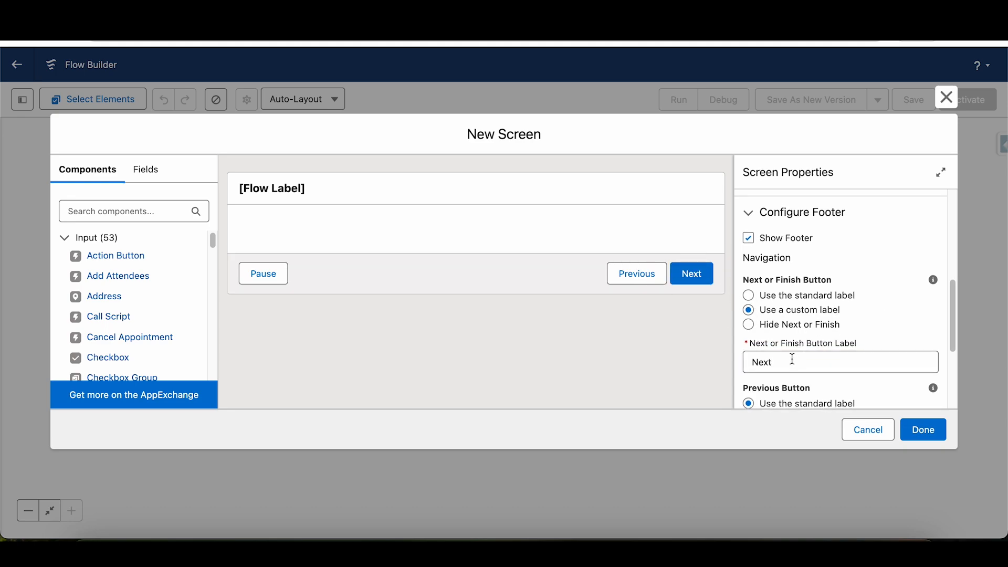
{"action": "left_click", "coordinate": [756, 327]}
{"action": "left_click", "coordinate": [750, 311]}
- Hide the Previous and Pause buttons in the screen's footer
{"action": "scroll", "coordinate": [942, 359], "scroll_direction": "down", "scroll_amount": 5}
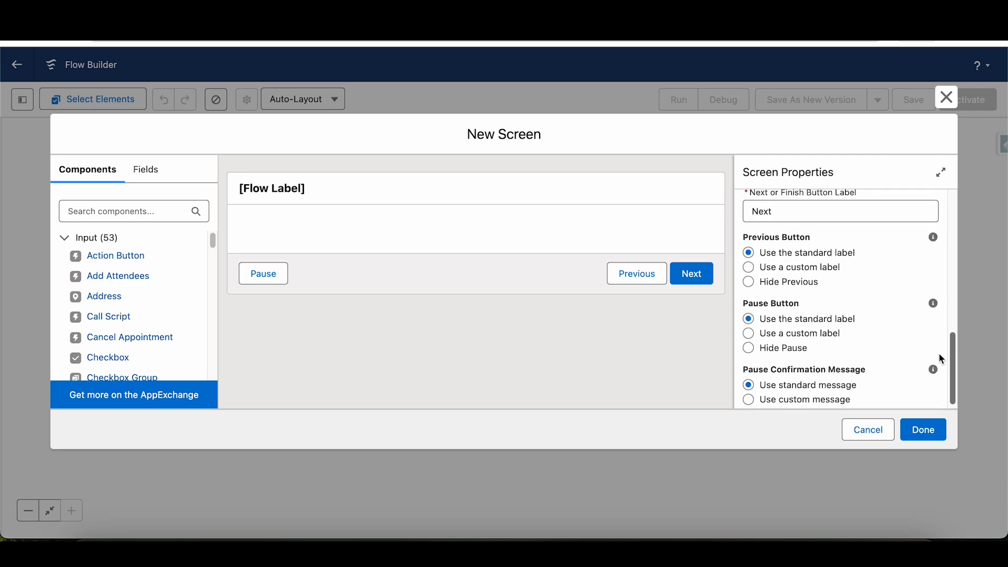
{"action": "left_click", "coordinate": [750, 282]}
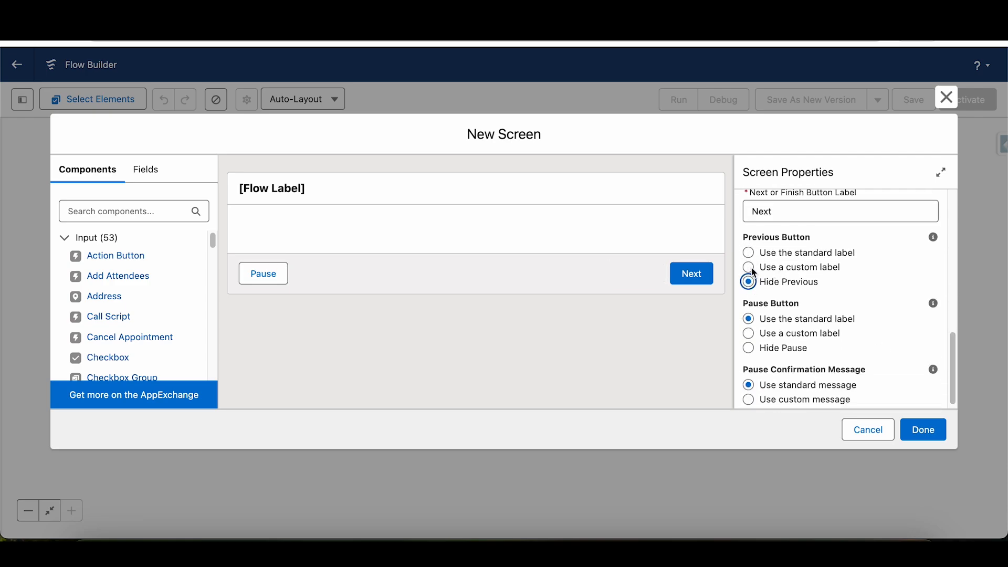
{"action": "left_click", "coordinate": [751, 268]}
{"action": "left_click", "coordinate": [750, 280]}
{"action": "left_click", "coordinate": [749, 349]}
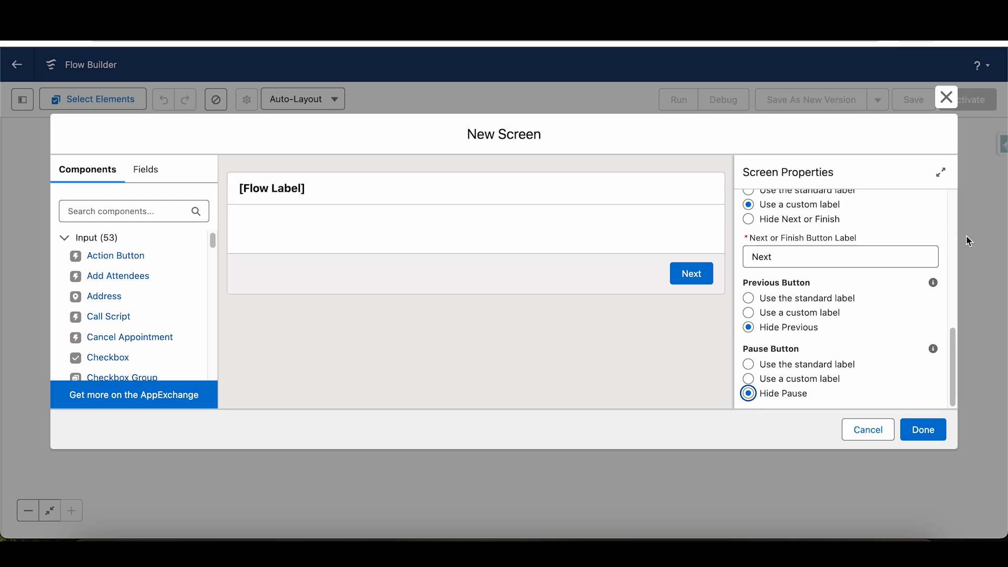
- Recheck the screen's label and footer settings, and close the new screen without saving it
{"action": "left_click_drag", "start_coordinate": [954, 362], "coordinate": [955, 176]}
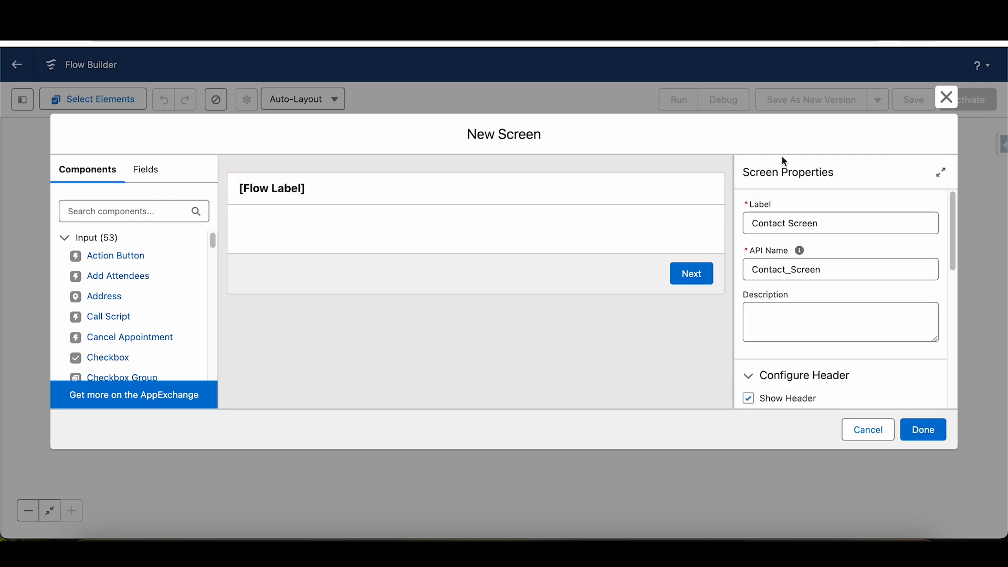
{"action": "left_click_drag", "start_coordinate": [827, 224], "coordinate": [744, 224]}
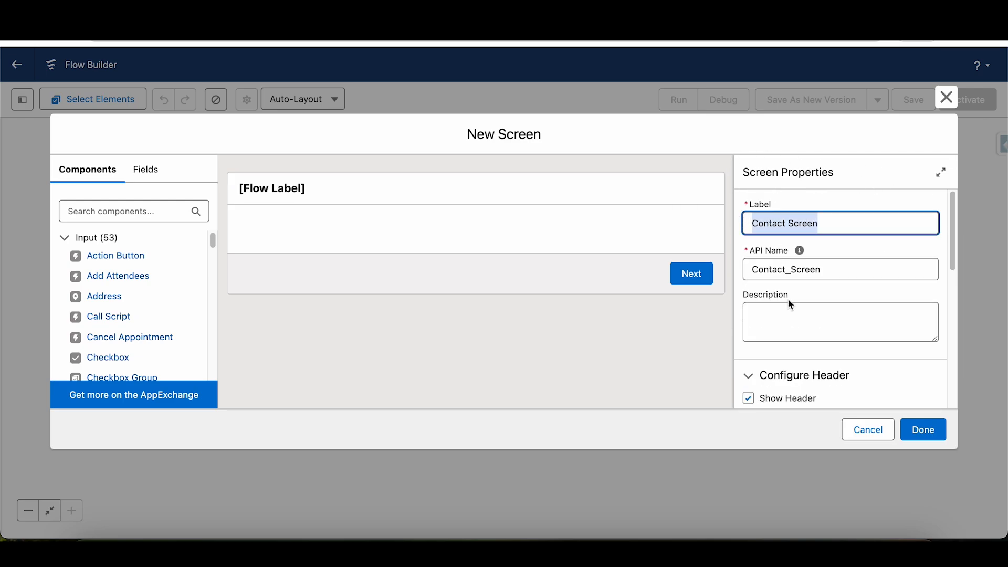
{"action": "scroll", "coordinate": [897, 286], "scroll_direction": "down", "scroll_amount": 5}
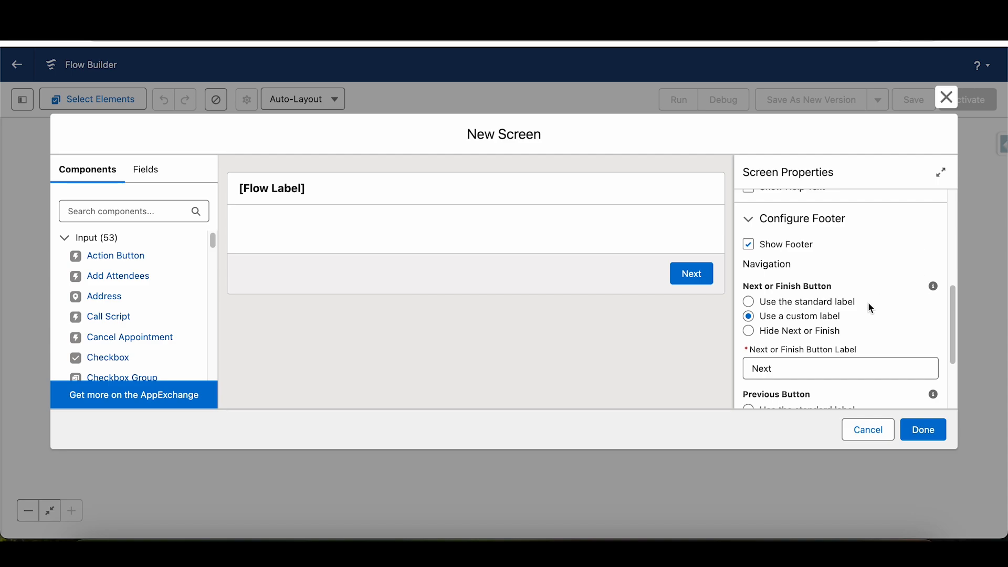
{"action": "left_click", "coordinate": [947, 105]}
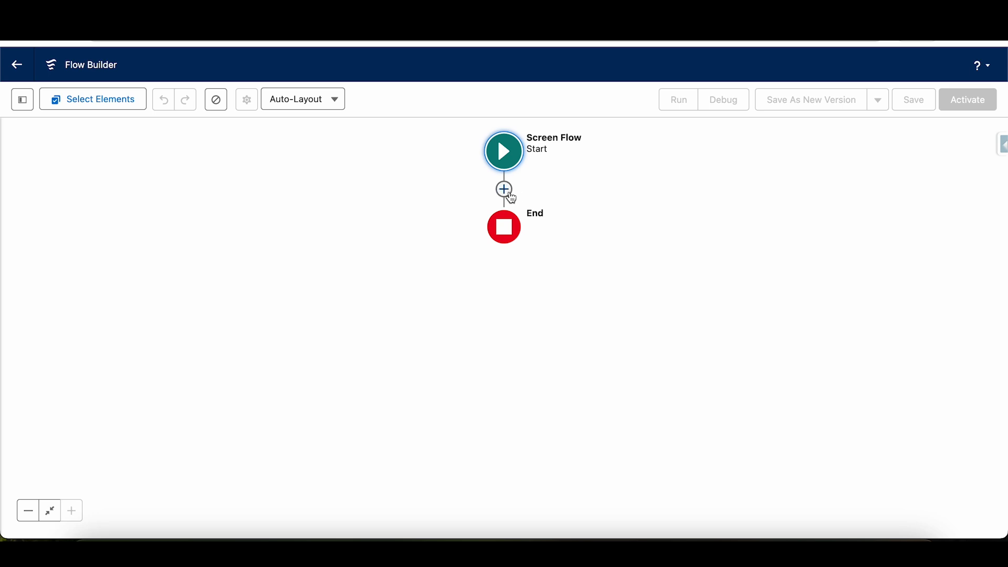
- Add a Screen element between Start and End, and label it Contact Screen with the API name Contact_Screen
{"action": "left_click", "coordinate": [506, 190]}
{"action": "left_click", "coordinate": [452, 307]}
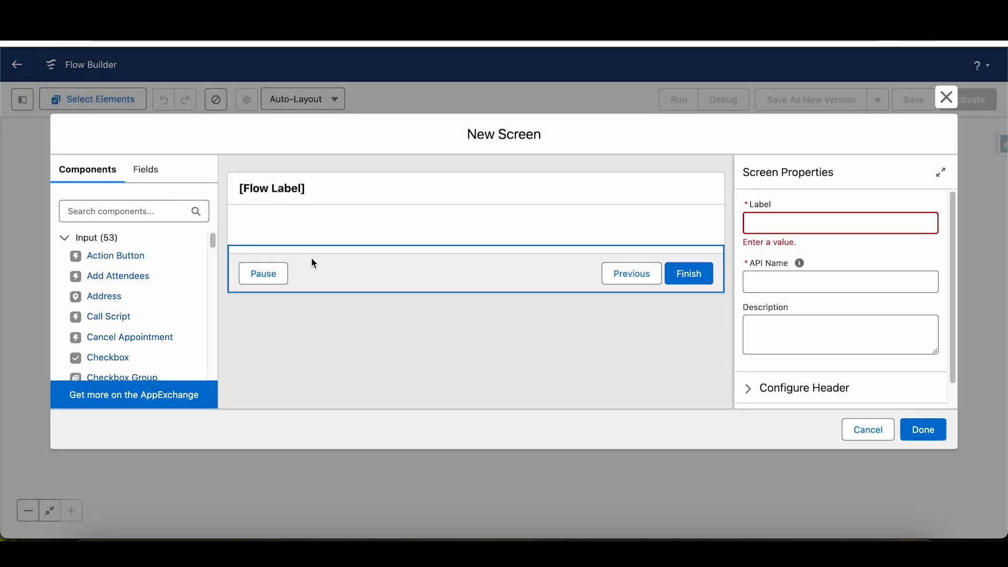
{"action": "left_click", "coordinate": [786, 223]}
{"action": "type", "text": "C"}
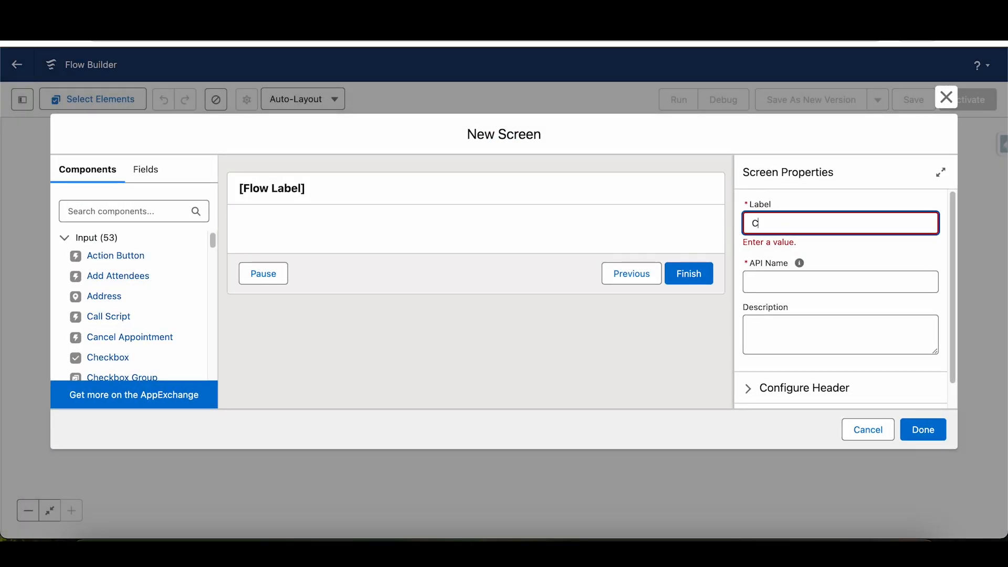
{"action": "type", "text": "ontact Screen"}
{"action": "key", "text": "Tab"}
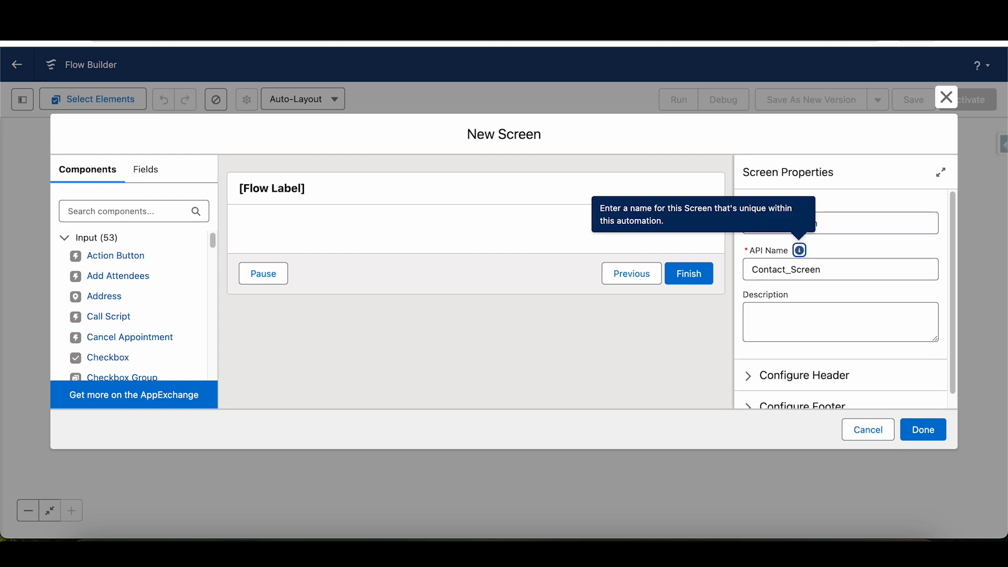
- Hide the Pause and Previous buttons in the Contact Screen's footer configuration
{"action": "scroll", "coordinate": [833, 297], "scroll_direction": "down", "scroll_amount": 1}
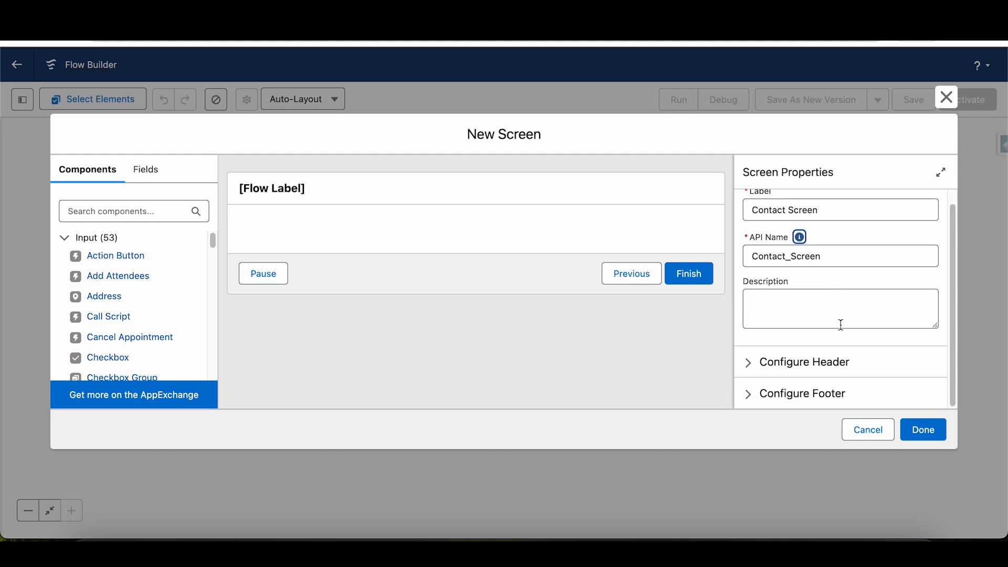
{"action": "left_click", "coordinate": [750, 395]}
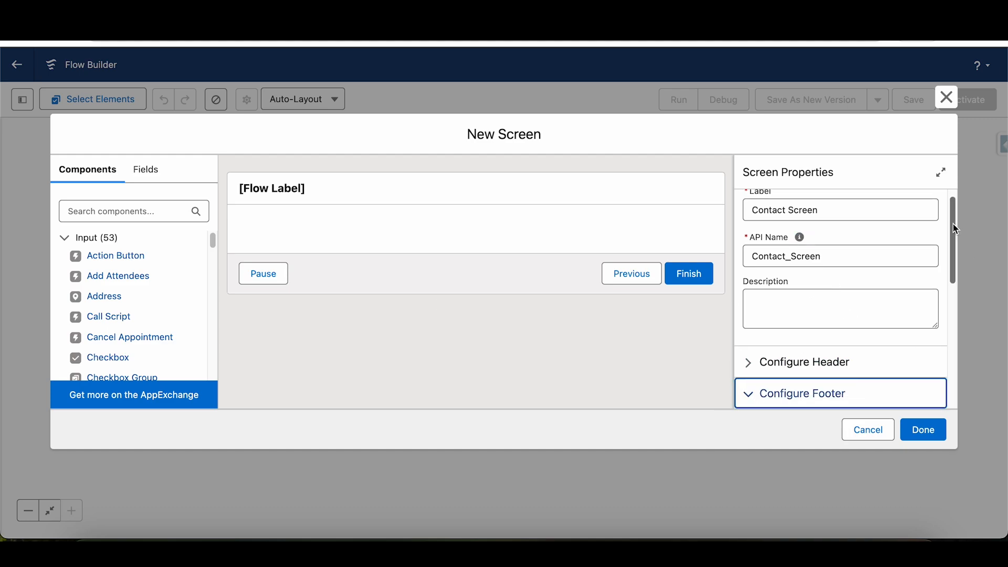
{"action": "left_click_drag", "start_coordinate": [953, 224], "coordinate": [954, 376]}
{"action": "left_click", "coordinate": [749, 342]}
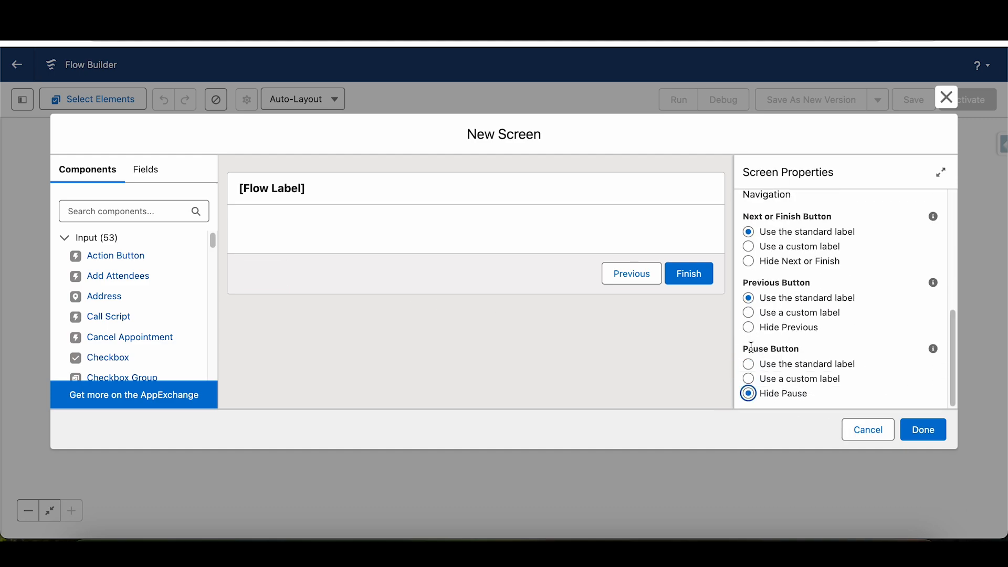
{"action": "left_click", "coordinate": [750, 327]}
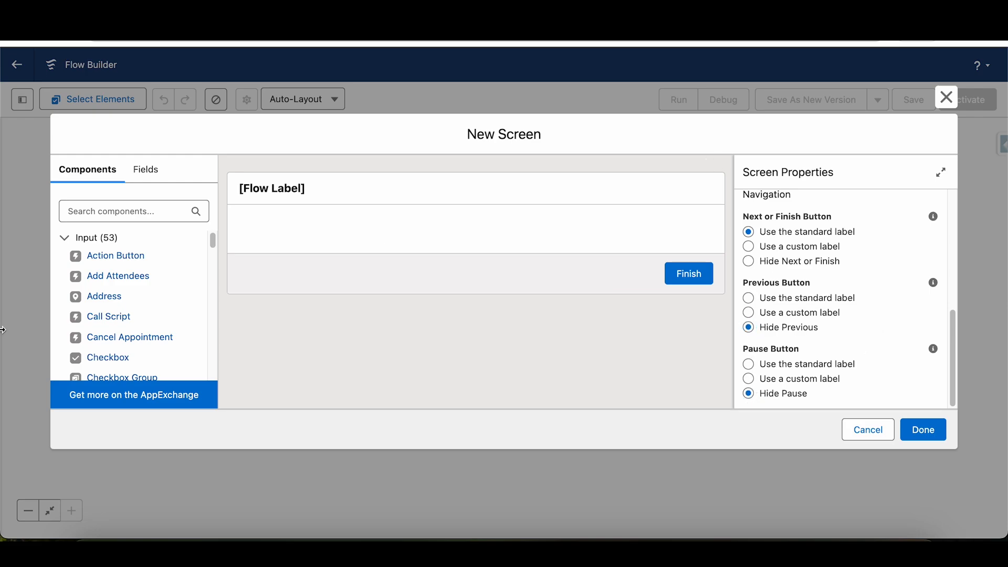
- Find the Lookup component, place it on the screen, and give it the API name ContactLookup
{"action": "left_click", "coordinate": [105, 212]}
{"action": "type", "text": "loo"}
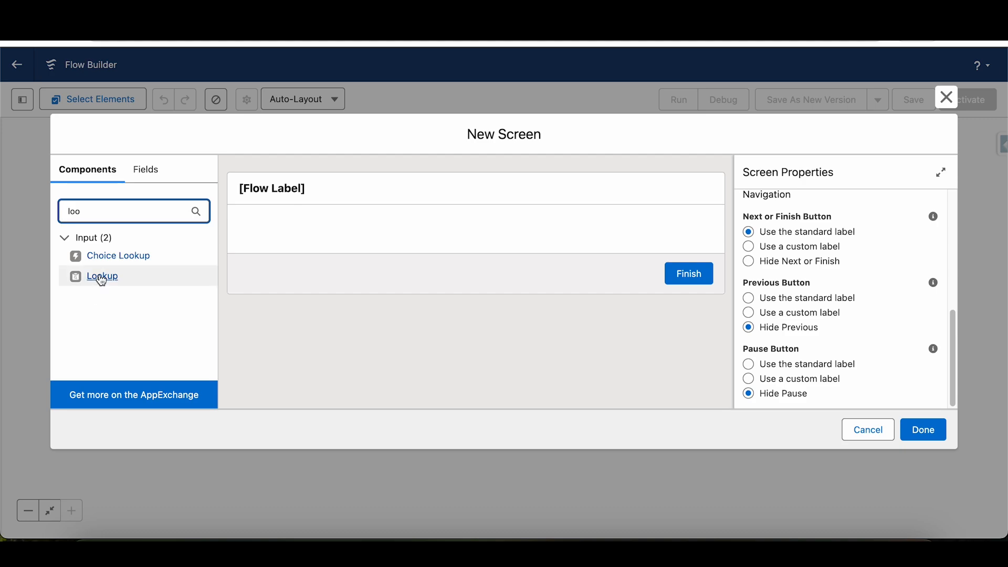
{"action": "left_click_drag", "start_coordinate": [99, 278], "coordinate": [303, 237]}
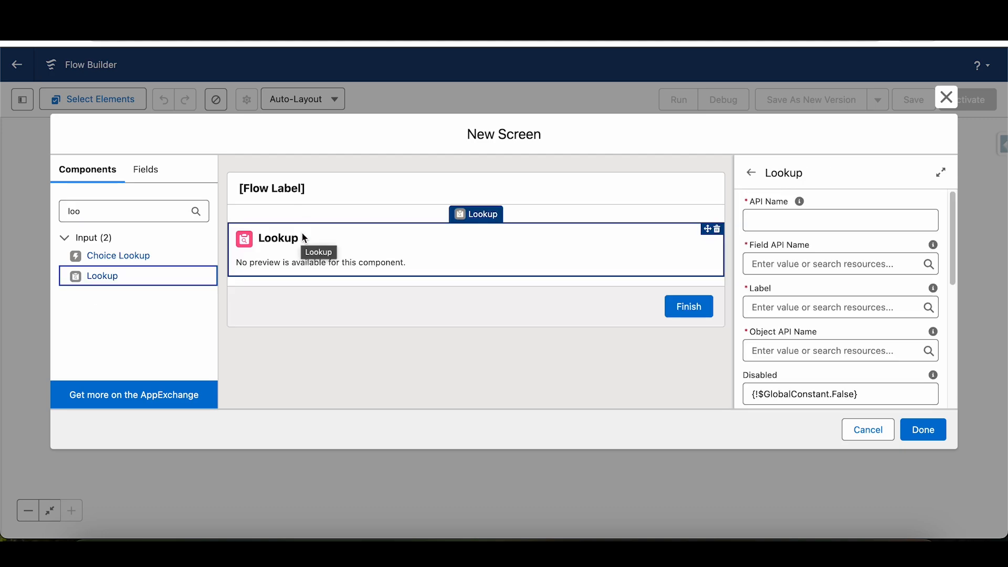
{"action": "left_click", "coordinate": [786, 215]}
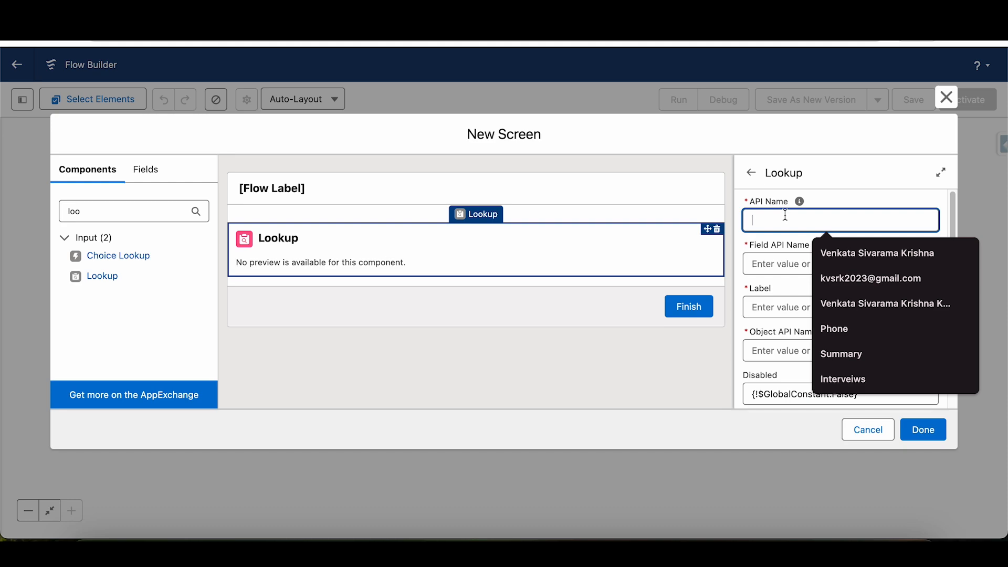
{"action": "type", "text": "Contact"}
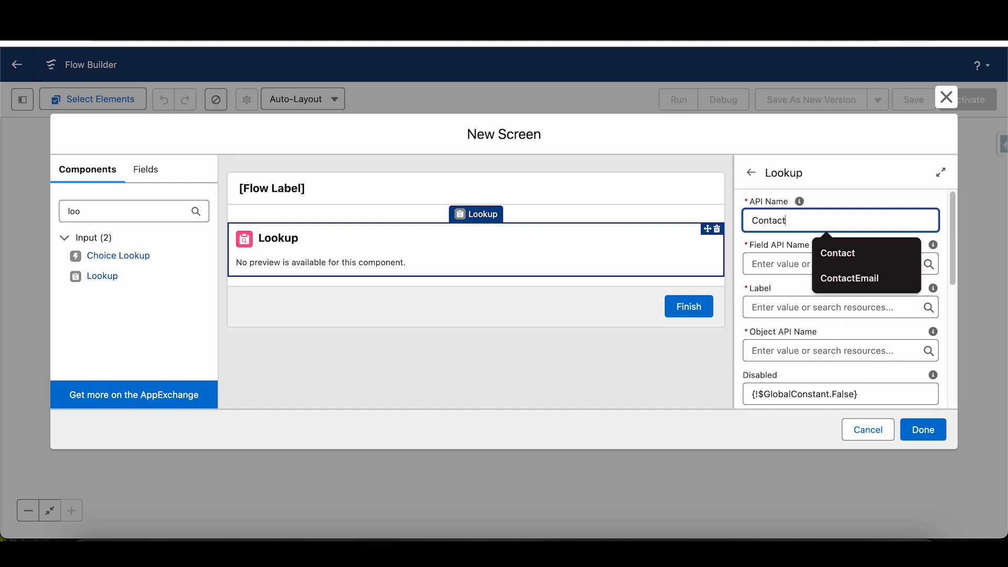
{"action": "type", "text": "Lookup"}
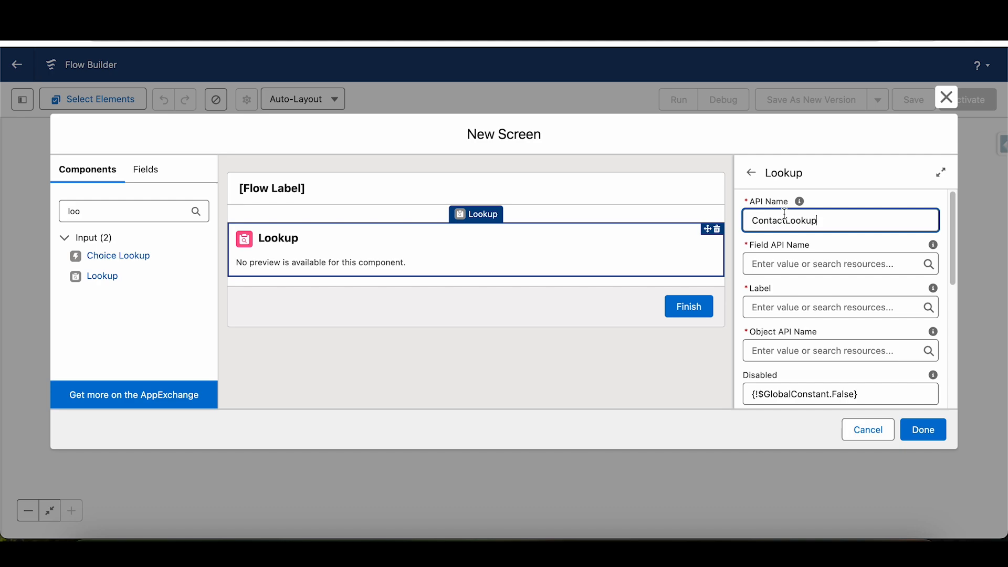
{"action": "left_click", "coordinate": [842, 238]}
- Set the lookup component's Field API Name to ContactId
{"action": "left_click", "coordinate": [820, 261]}
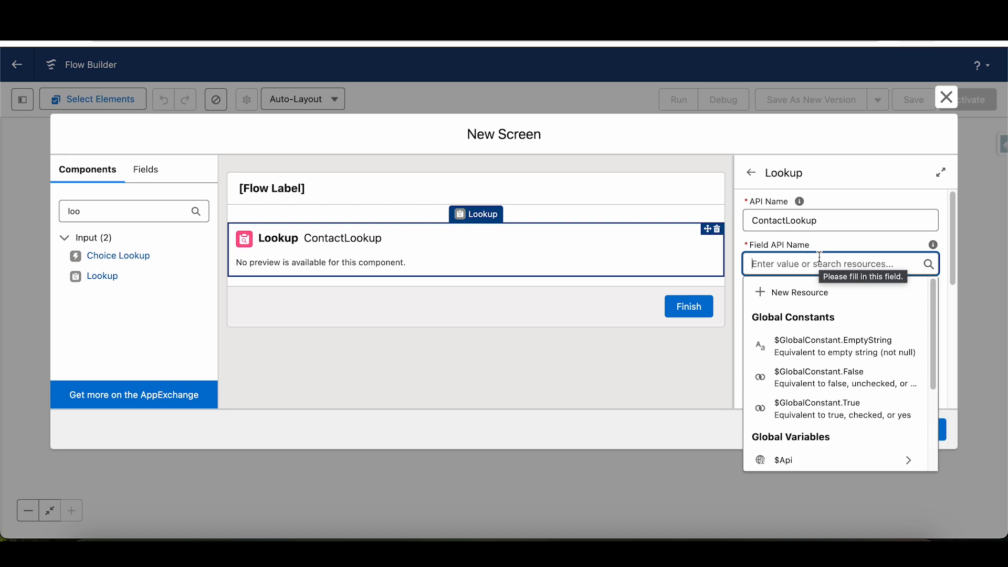
{"action": "type", "text": "Con"}
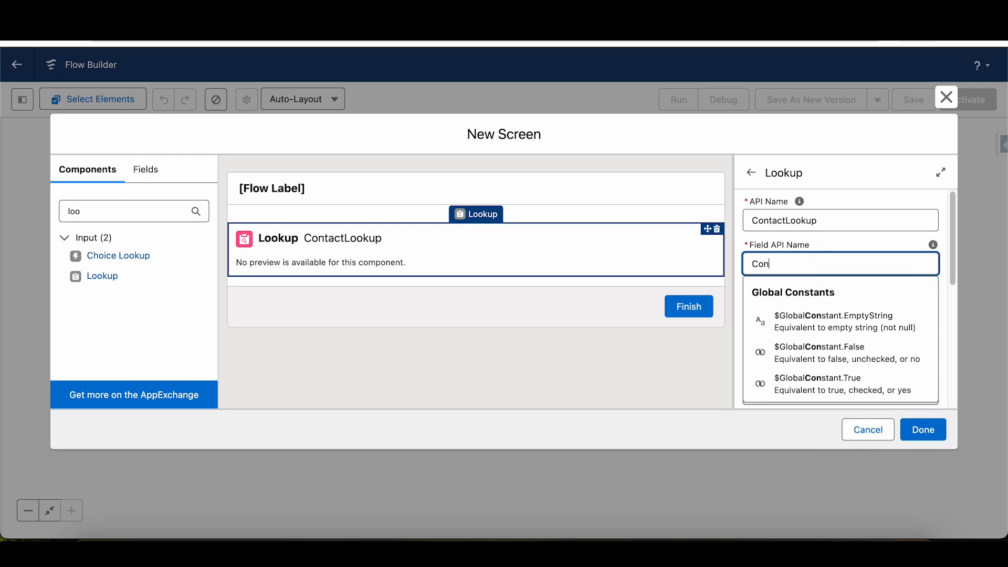
{"action": "type", "text": "tactI"}
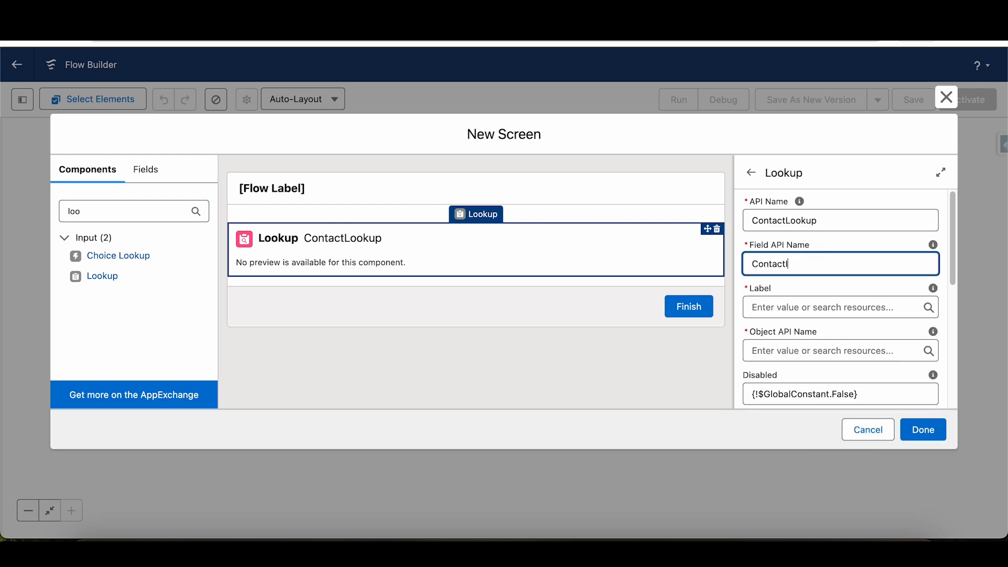
{"action": "type", "text": "d"}
- Label the lookup component Customer
{"action": "left_click", "coordinate": [762, 307]}
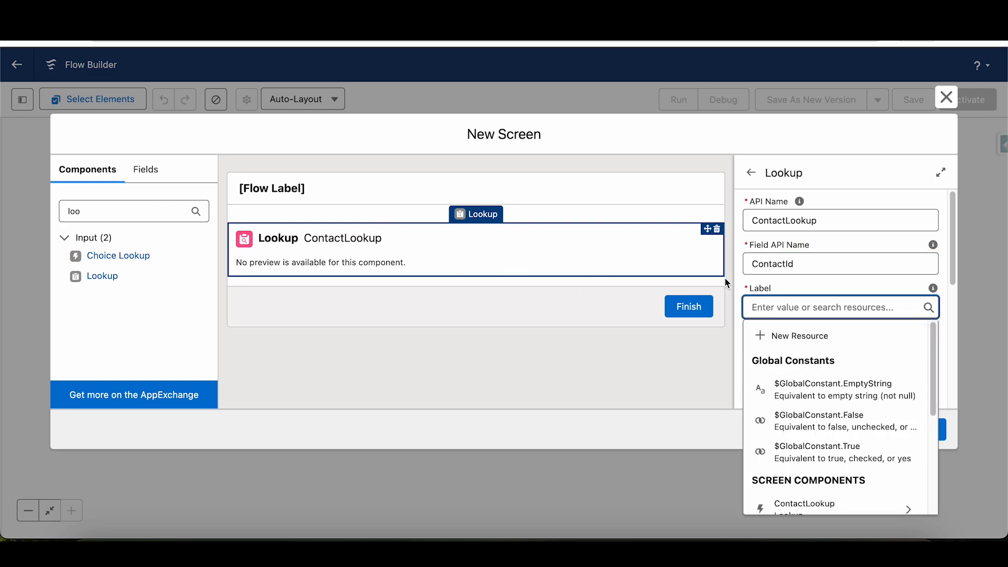
{"action": "type", "text": "Conta"}
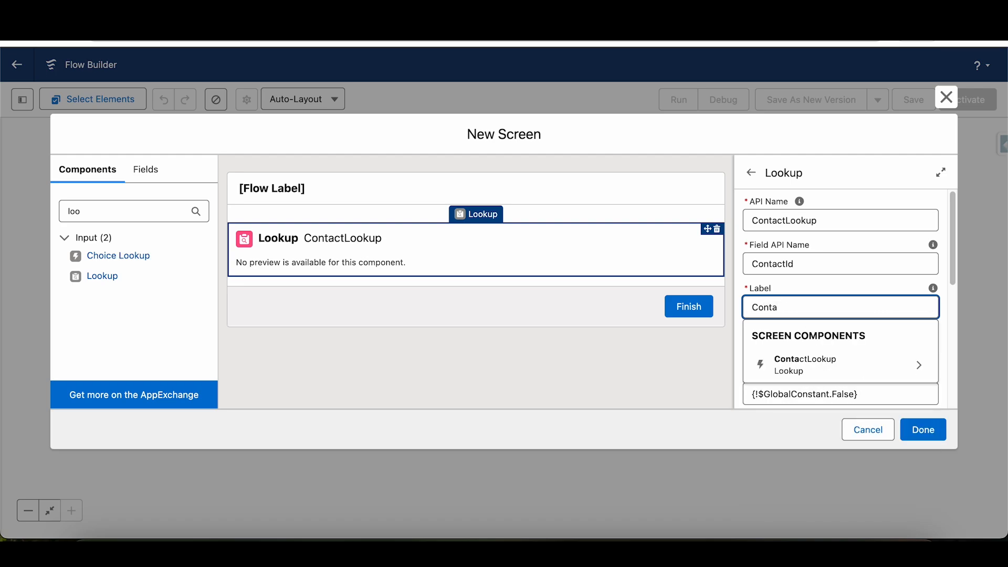
{"action": "key", "text": "BackSpace"}
{"action": "key", "text": "BackSpace"}
{"action": "key", "text": "BackSpace"}
{"action": "key", "text": "BackSpace"}
{"action": "type", "text": "ustome"}
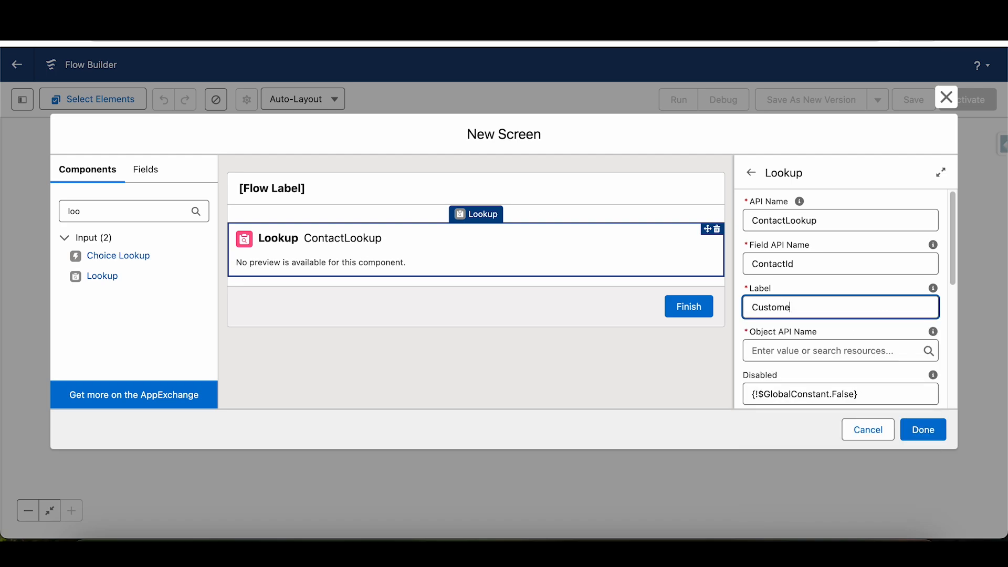
{"action": "type", "text": "r"}
{"action": "key", "text": "Tab"}
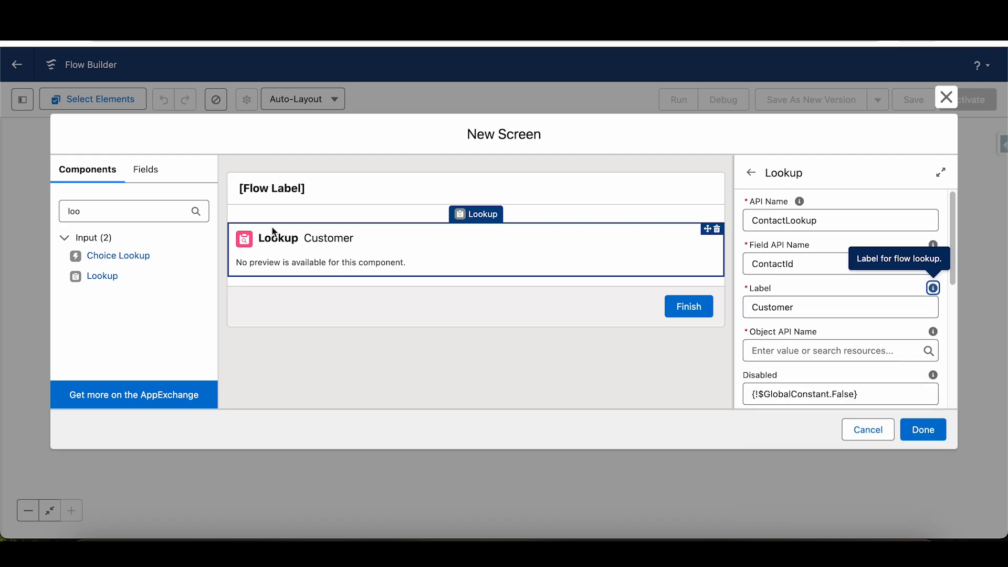
{"action": "left_click", "coordinate": [357, 245]}
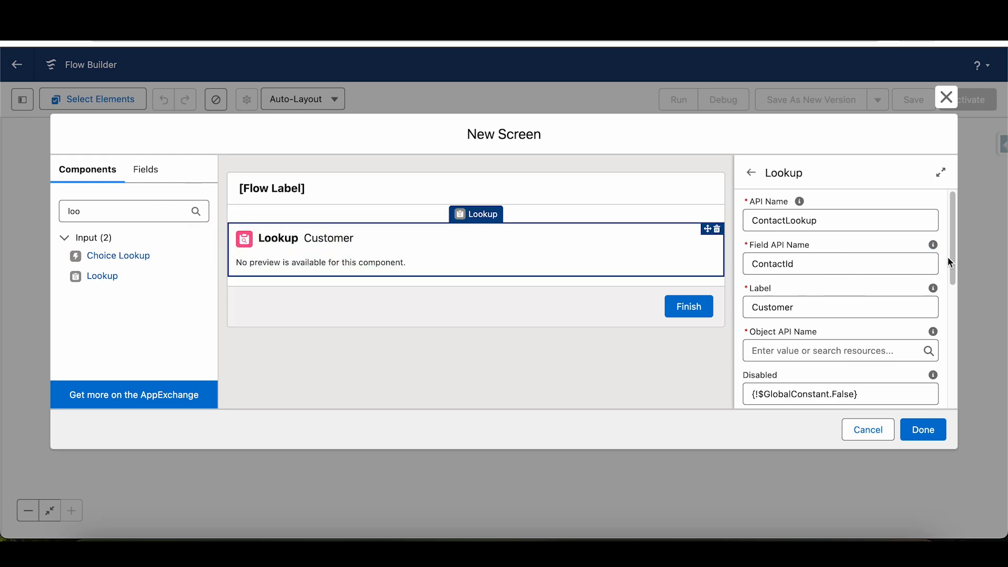
- Set the lookup component's Object API Name to Case
{"action": "scroll", "coordinate": [950, 262], "scroll_direction": "down", "scroll_amount": 1}
{"action": "left_click", "coordinate": [794, 292]}
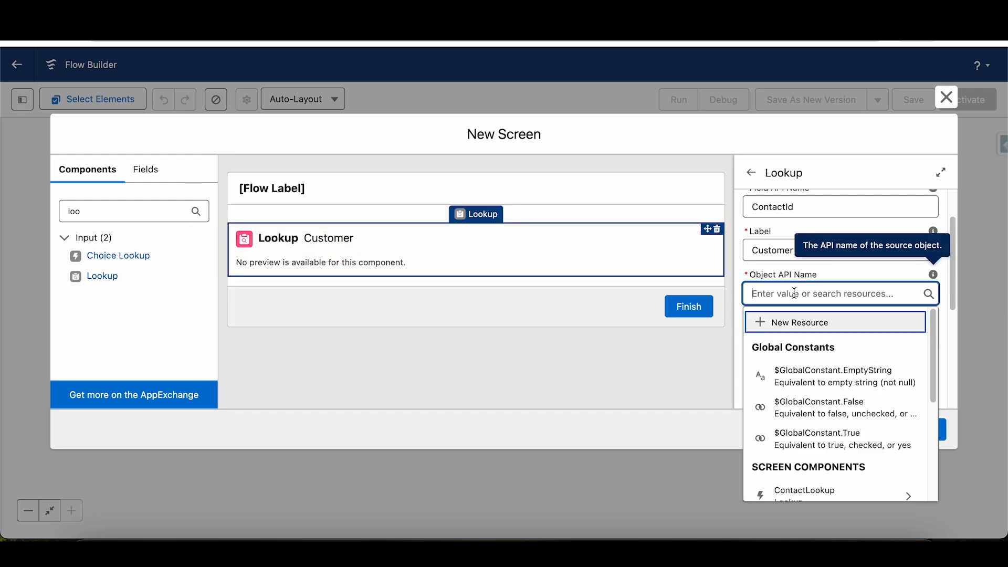
{"action": "type", "text": "Case"}
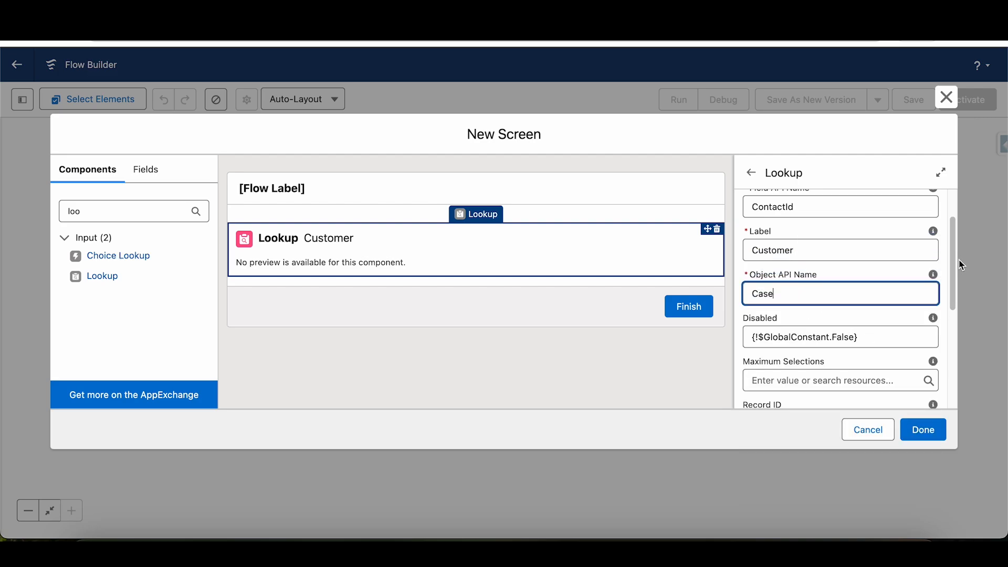
{"action": "left_click_drag", "start_coordinate": [955, 270], "coordinate": [954, 291]}
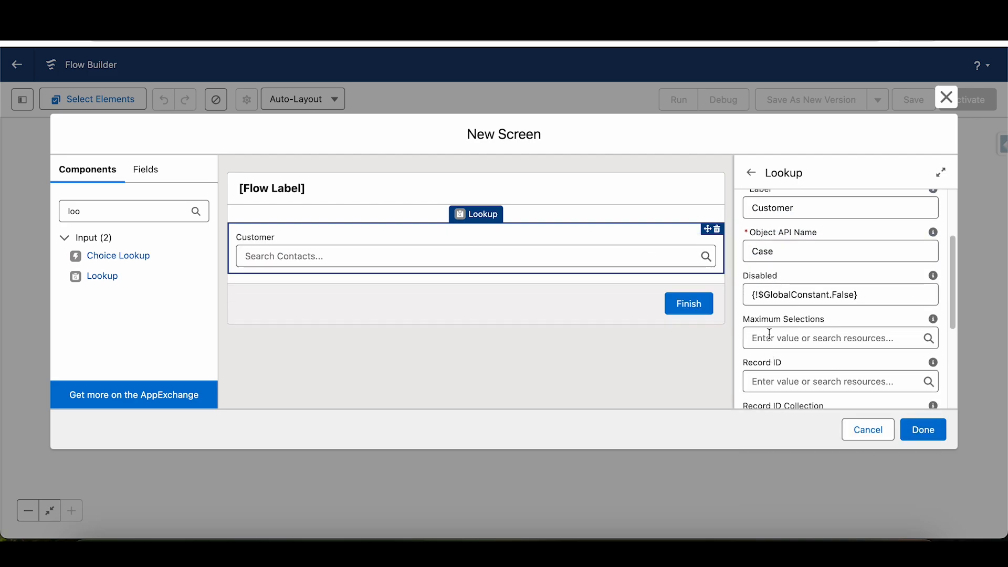
- Examine the lookup's Record ID, Validate Input and Advanced settings, including Revisited Screen Values, and close the new screen without saving it
{"action": "left_click_drag", "start_coordinate": [955, 313], "coordinate": [954, 344]}
{"action": "left_click", "coordinate": [797, 309]}
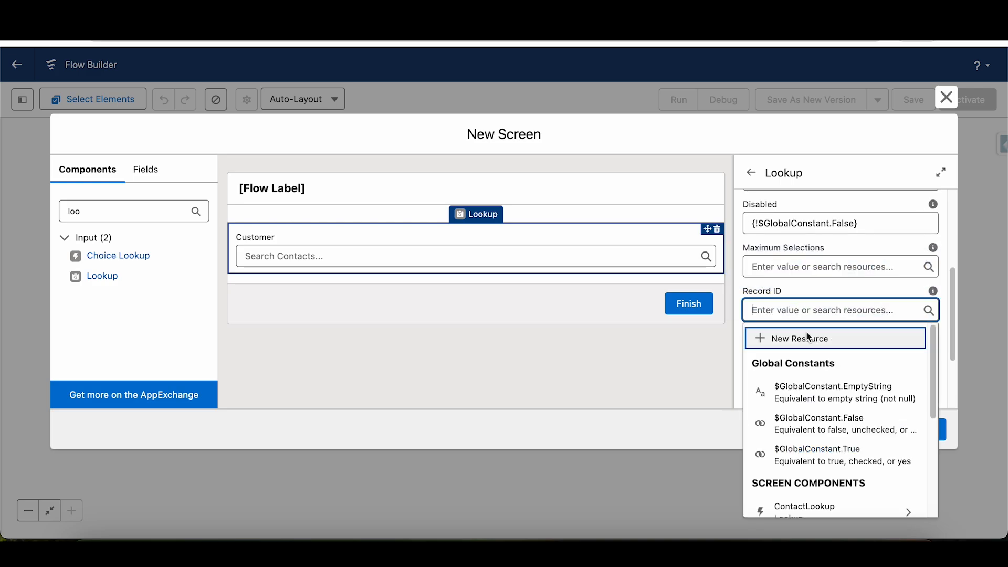
{"action": "left_click_drag", "start_coordinate": [953, 285], "coordinate": [962, 330]}
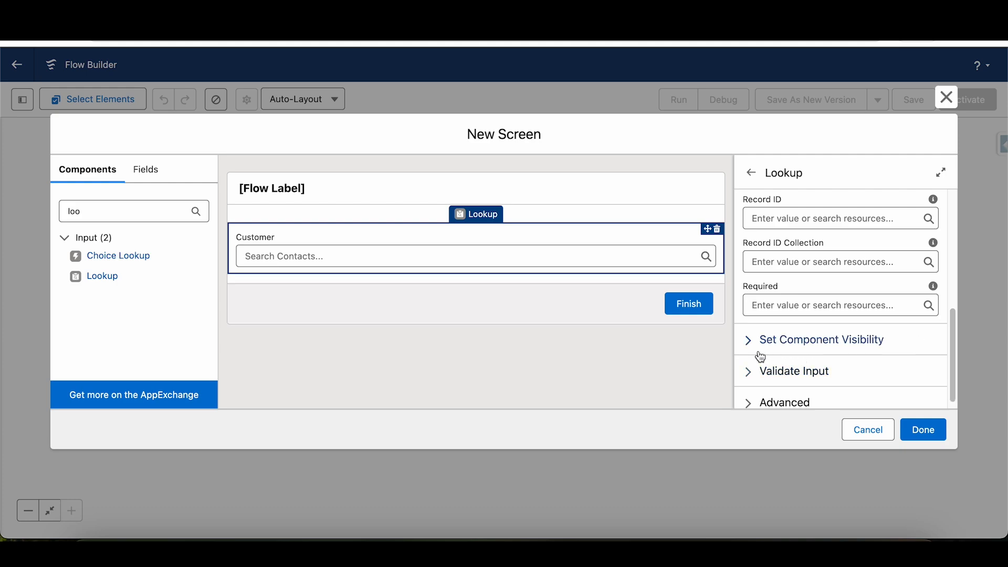
{"action": "left_click", "coordinate": [755, 377]}
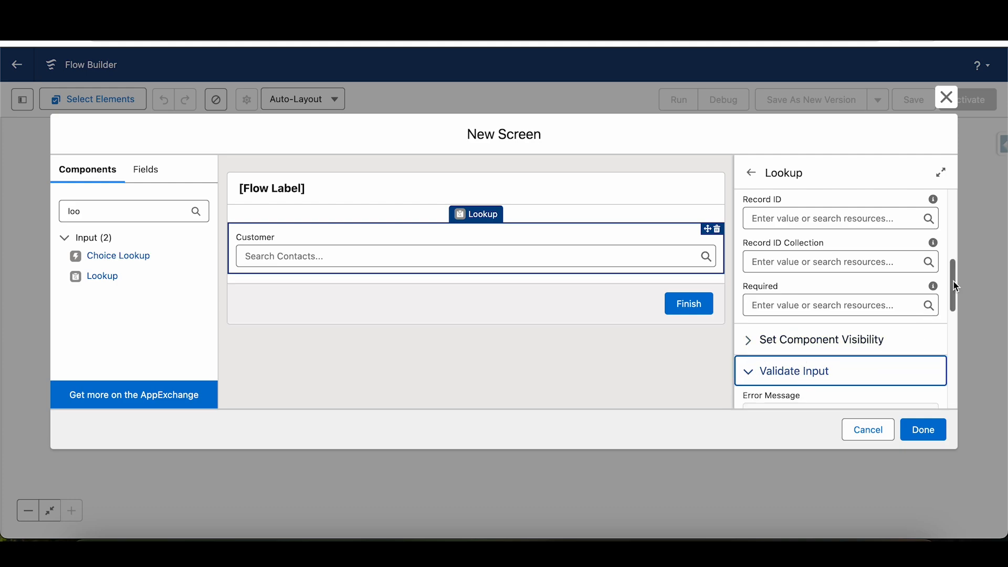
{"action": "left_click_drag", "start_coordinate": [957, 288], "coordinate": [953, 322]}
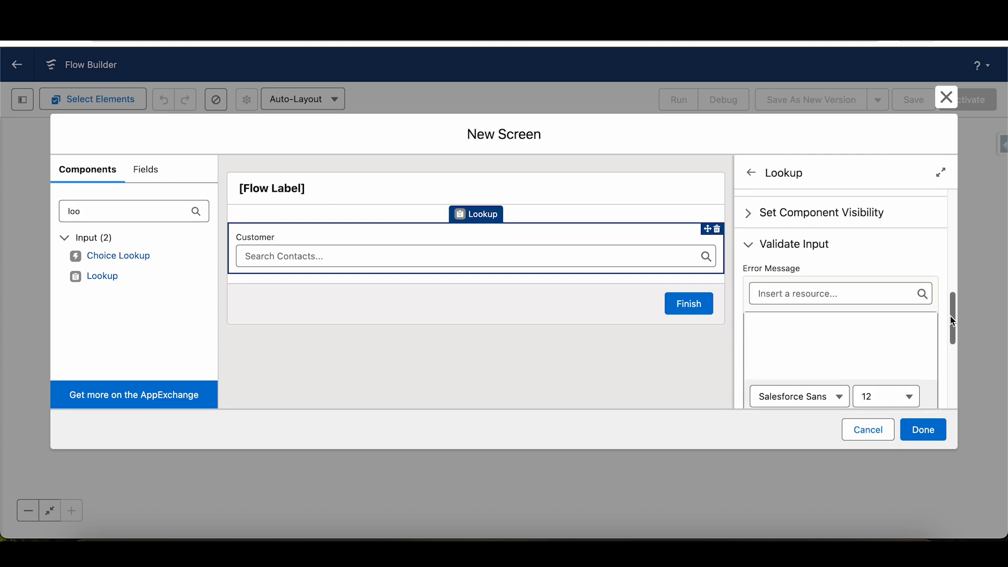
{"action": "left_click", "coordinate": [748, 246]}
{"action": "left_click", "coordinate": [755, 404]}
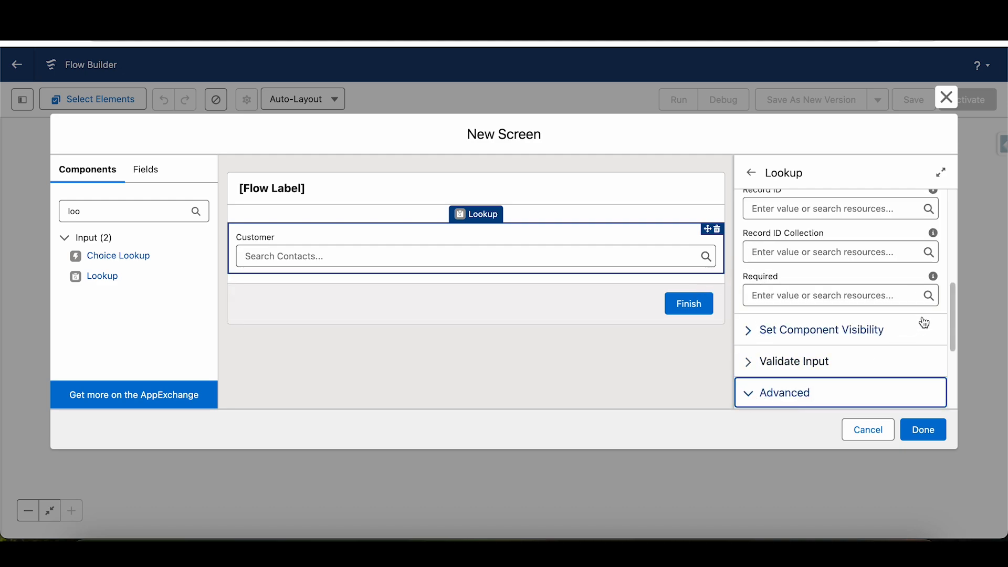
{"action": "left_click_drag", "start_coordinate": [953, 349], "coordinate": [948, 378]}
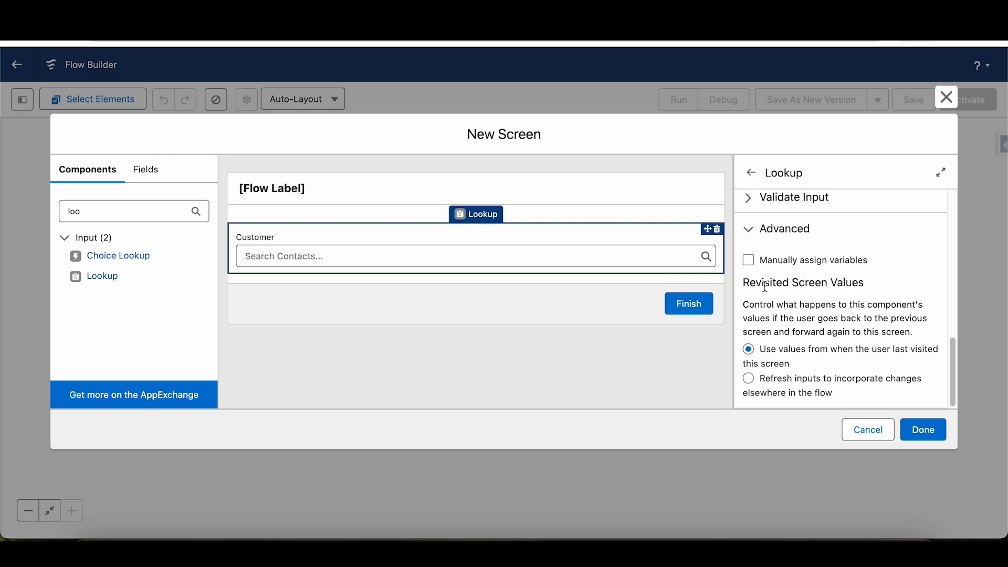
{"action": "left_click_drag", "start_coordinate": [744, 305], "coordinate": [840, 399]}
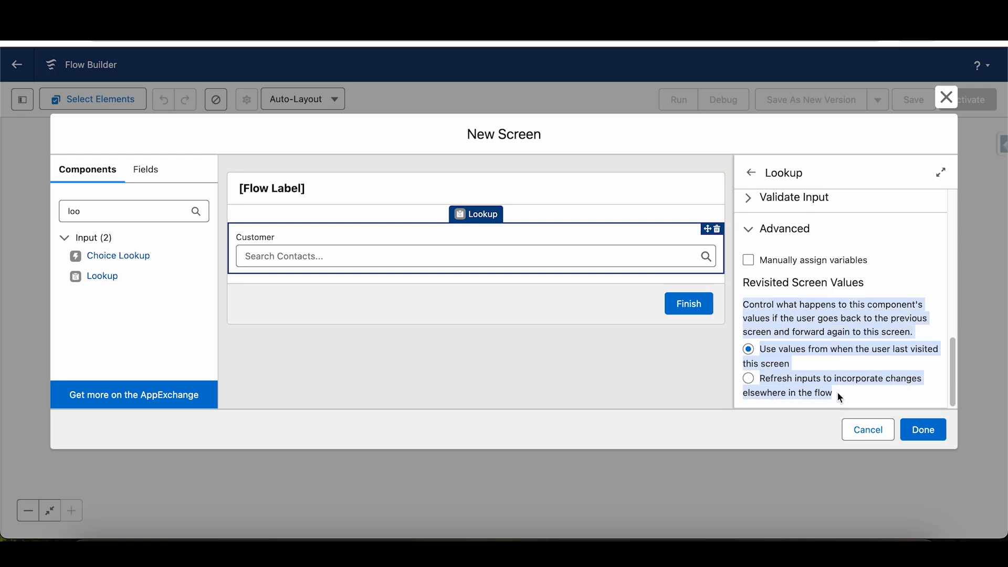
{"action": "left_click", "coordinate": [843, 398]}
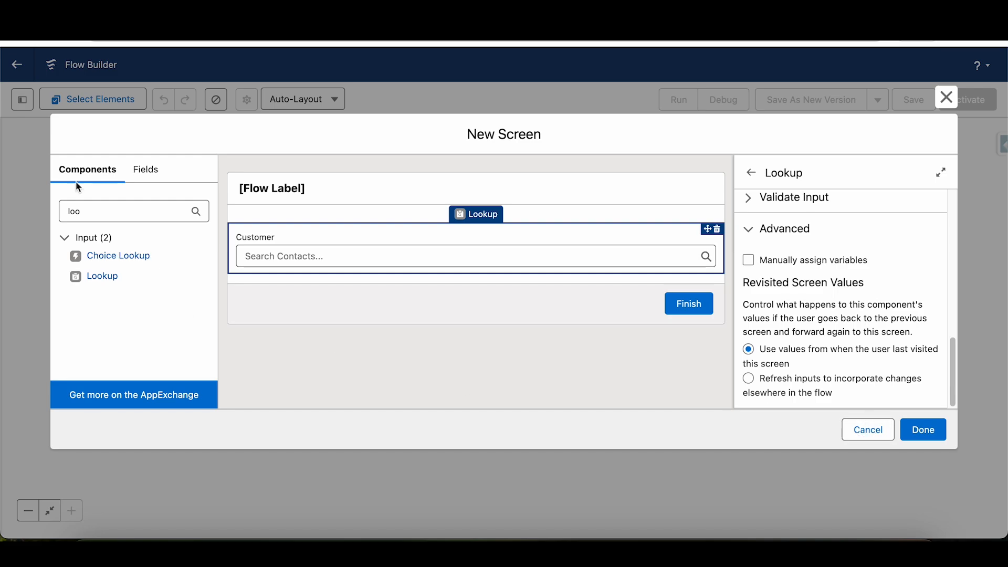
{"action": "left_click", "coordinate": [848, 429]}
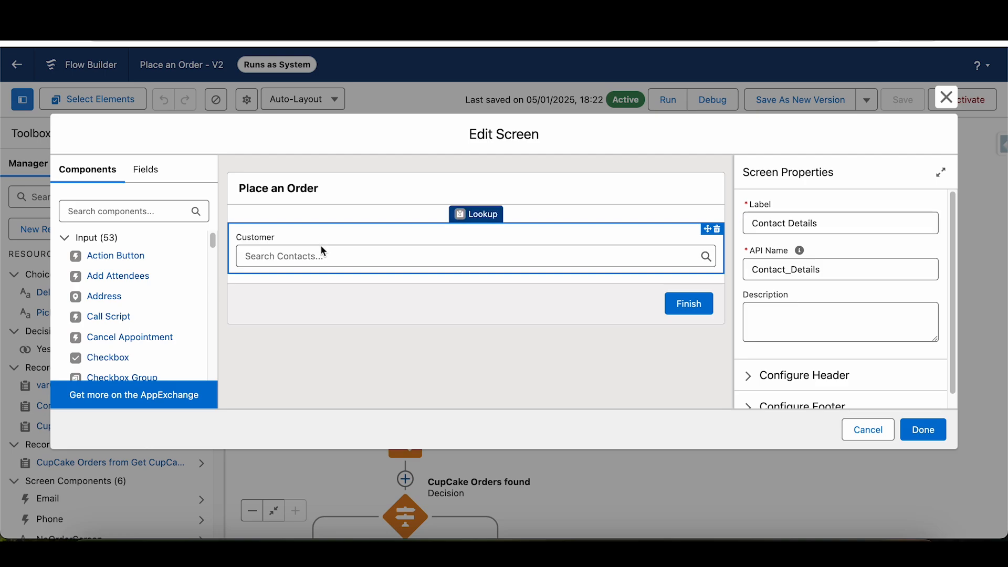
- Switch to the existing Place an Order flow and review the CustomerLookup component's settings in its Edit Screen dialog
{"action": "left_click", "coordinate": [323, 251]}
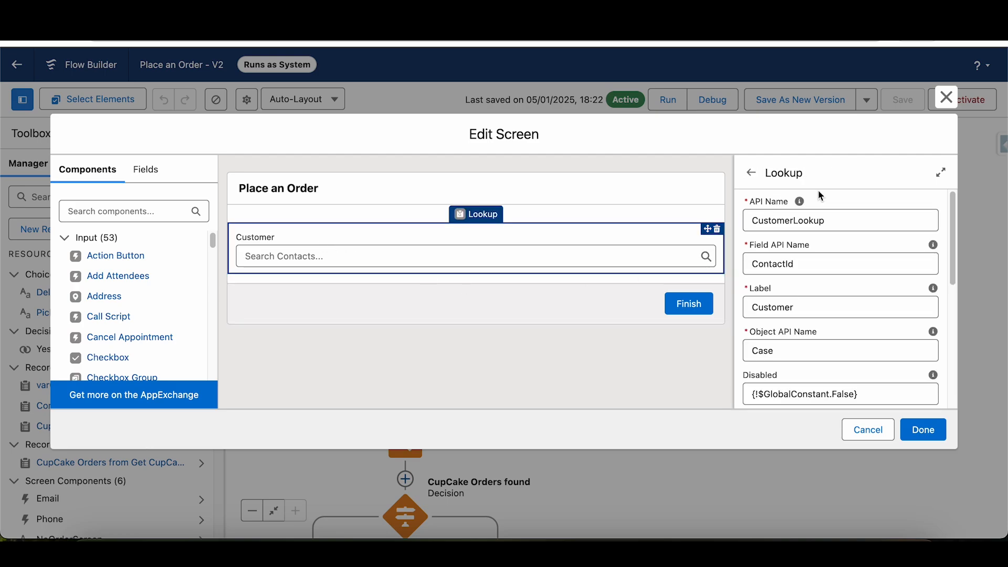
{"action": "scroll", "coordinate": [956, 252], "scroll_direction": "down", "scroll_amount": 2}
{"action": "left_click_drag", "start_coordinate": [957, 252], "coordinate": [928, 140]}
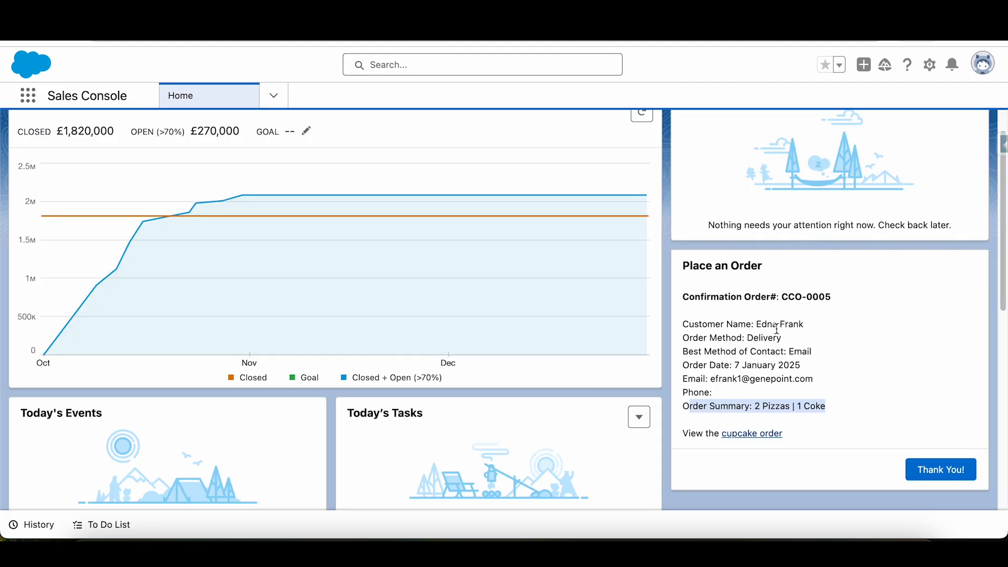
- On the Sales Console home page, finish the order confirmation to restart the Place an Order flow
{"action": "left_click", "coordinate": [972, 476]}
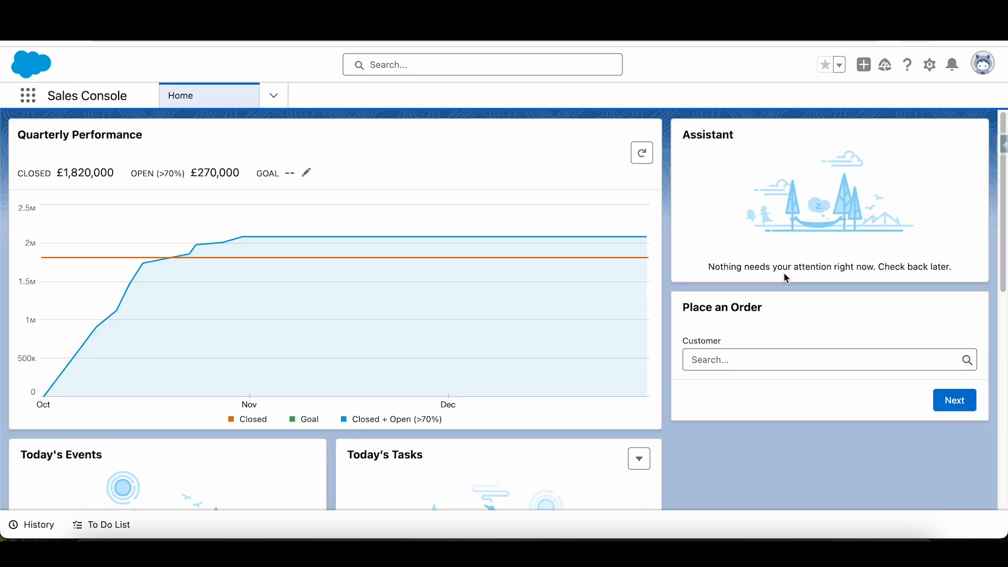
- Select a recent contact as the customer in the Place an Order form on the home page
{"action": "left_click", "coordinate": [742, 359]}
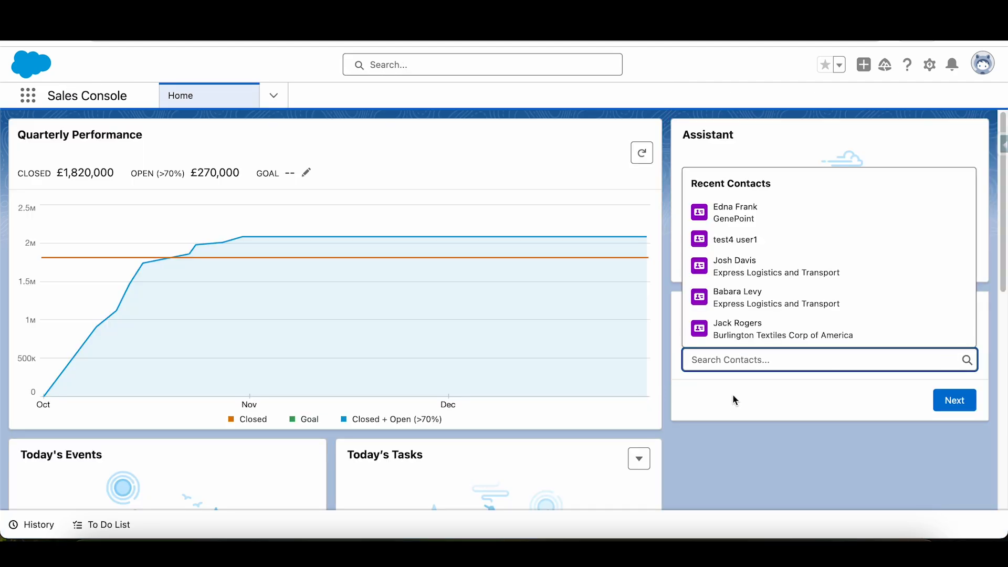
{"action": "left_click", "coordinate": [768, 213]}
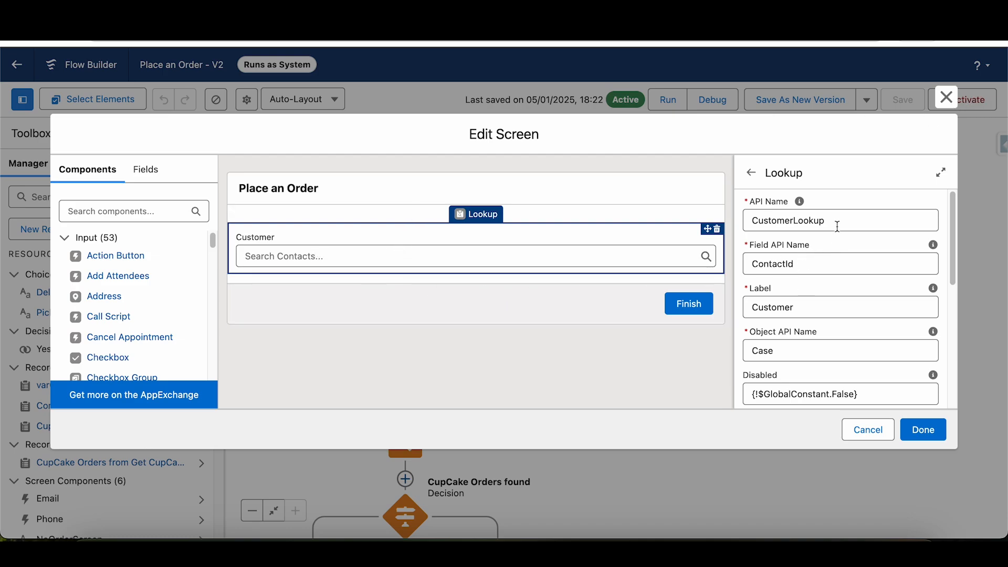
- Switch to the Place an Order flow, examine the Customer lookup's API Name in the Edit Screen dialog, and close it without changes
{"action": "left_click_drag", "start_coordinate": [837, 228], "coordinate": [730, 235]}
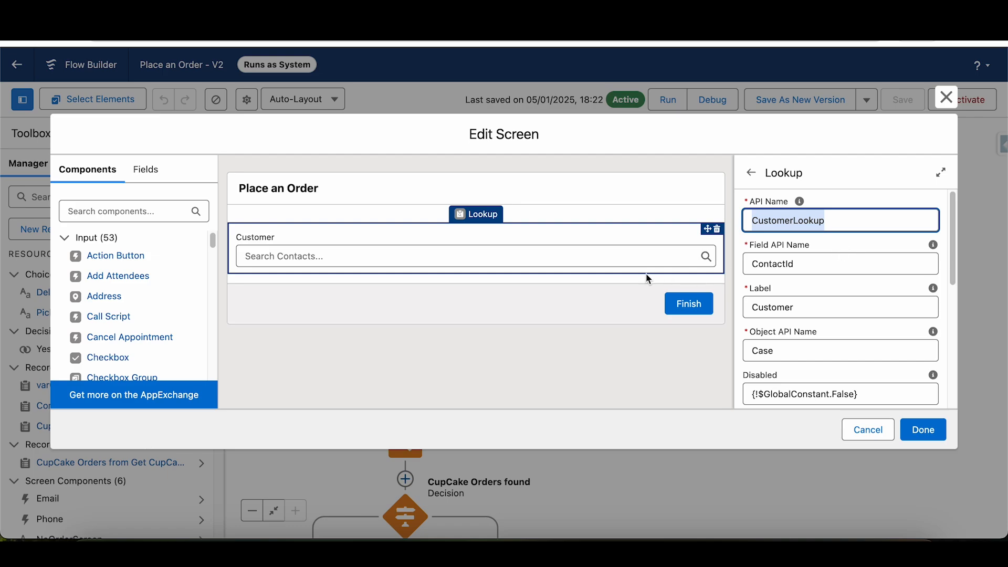
{"action": "left_click", "coordinate": [539, 263]}
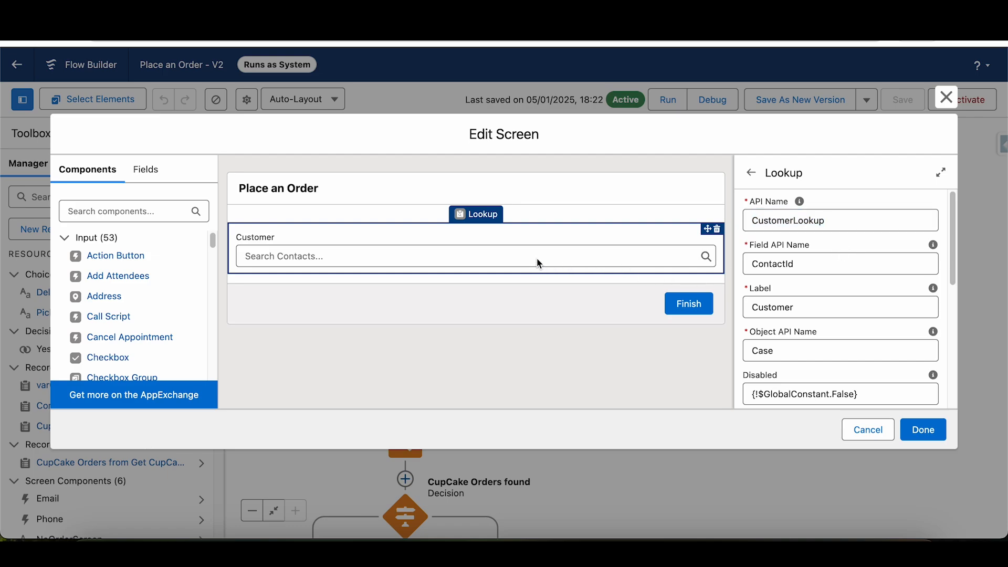
{"action": "left_click_drag", "start_coordinate": [838, 221], "coordinate": [755, 223]}
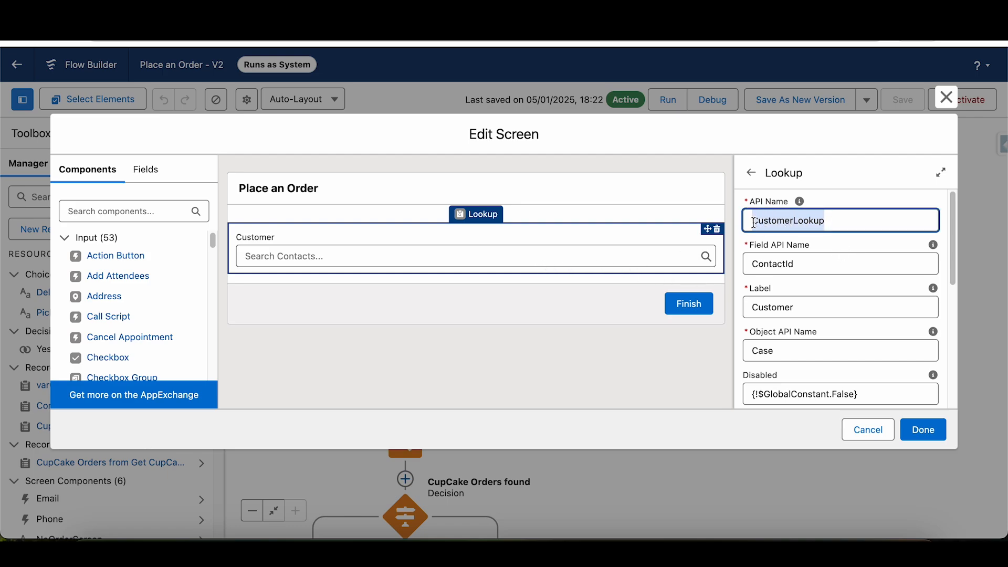
{"action": "left_click", "coordinate": [872, 430]}
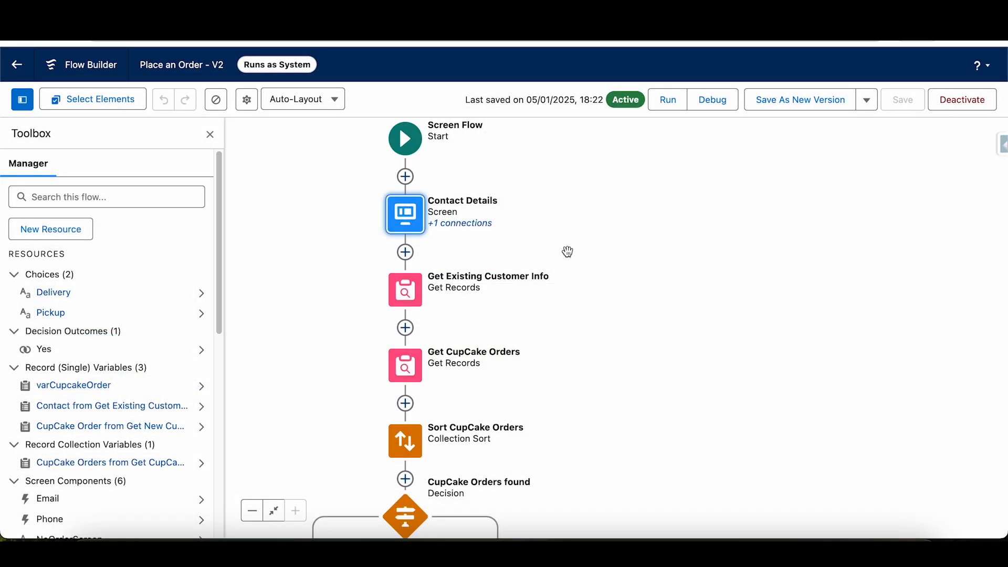
- Compare the Id filter value of Get Existing Customer Info with the lookup component in the Contact Details screen
{"action": "left_click", "coordinate": [414, 290]}
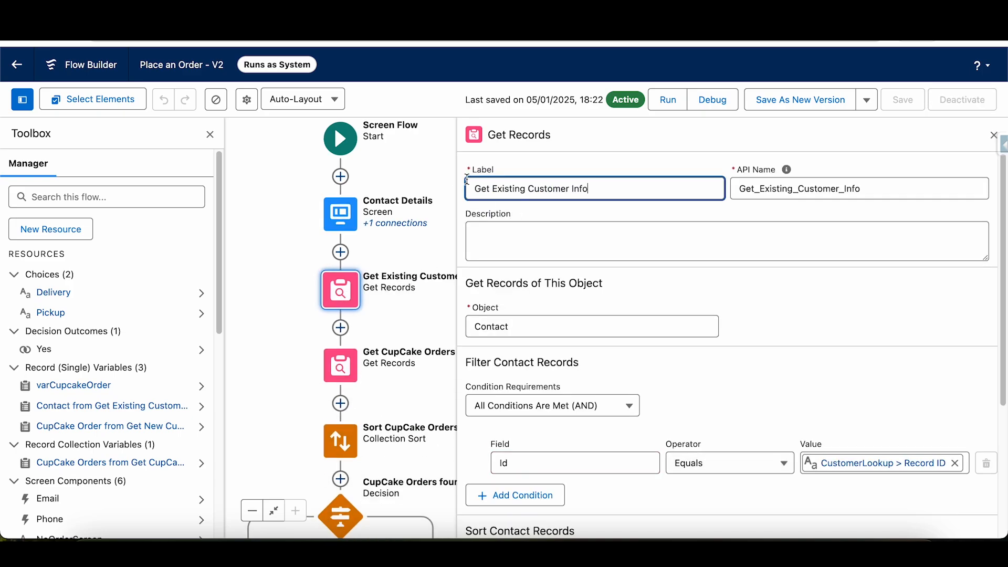
{"action": "scroll", "coordinate": [701, 273], "scroll_direction": "down", "scroll_amount": 1}
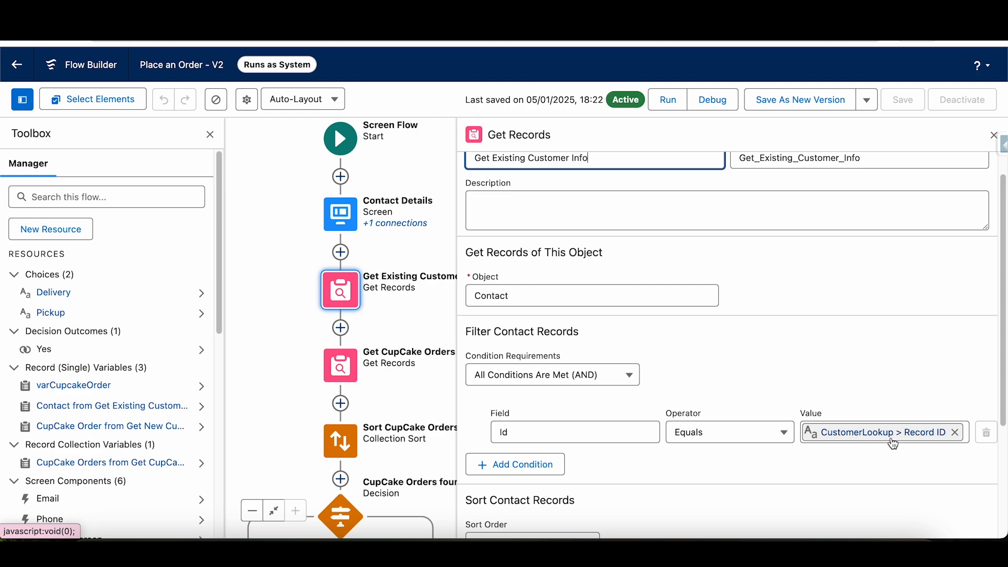
{"action": "left_click", "coordinate": [341, 214]}
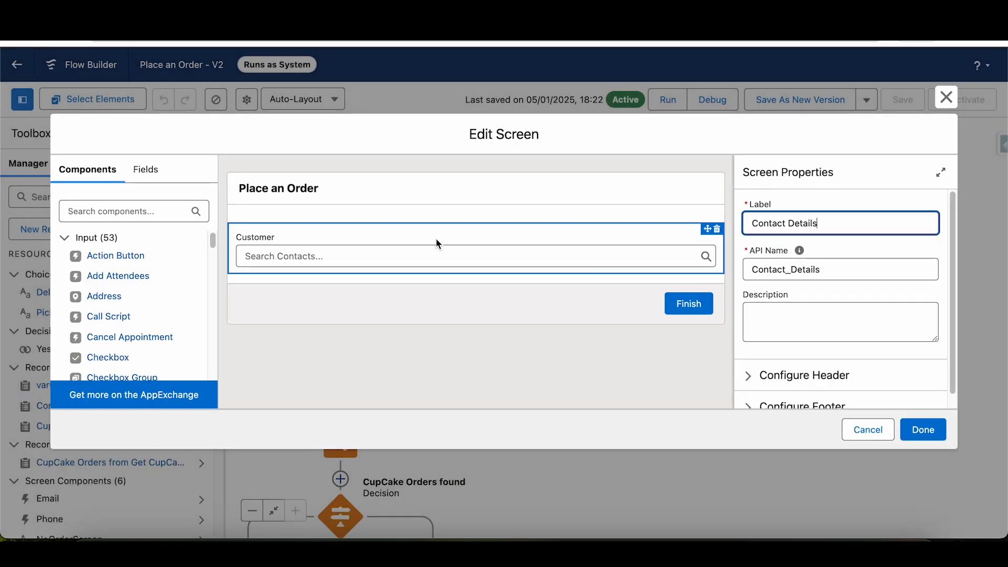
{"action": "left_click", "coordinate": [430, 245]}
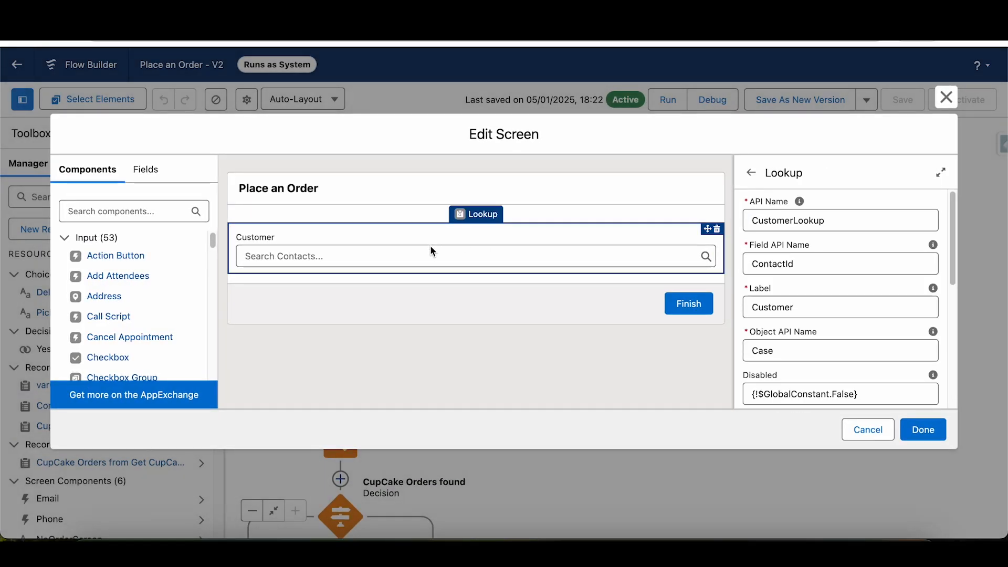
{"action": "left_click", "coordinate": [869, 429]}
- Review the contact filter and the How Many Records to Store setting of Get Existing Customer Info, and close the element
{"action": "left_click", "coordinate": [340, 290]}
{"action": "left_click", "coordinate": [338, 451]}
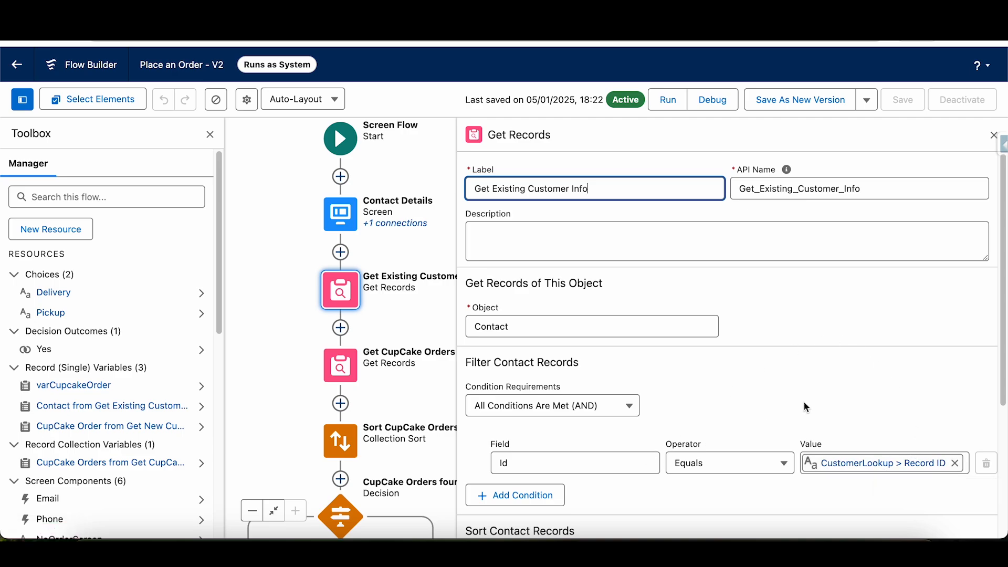
{"action": "scroll", "coordinate": [742, 426], "scroll_direction": "down", "scroll_amount": 4}
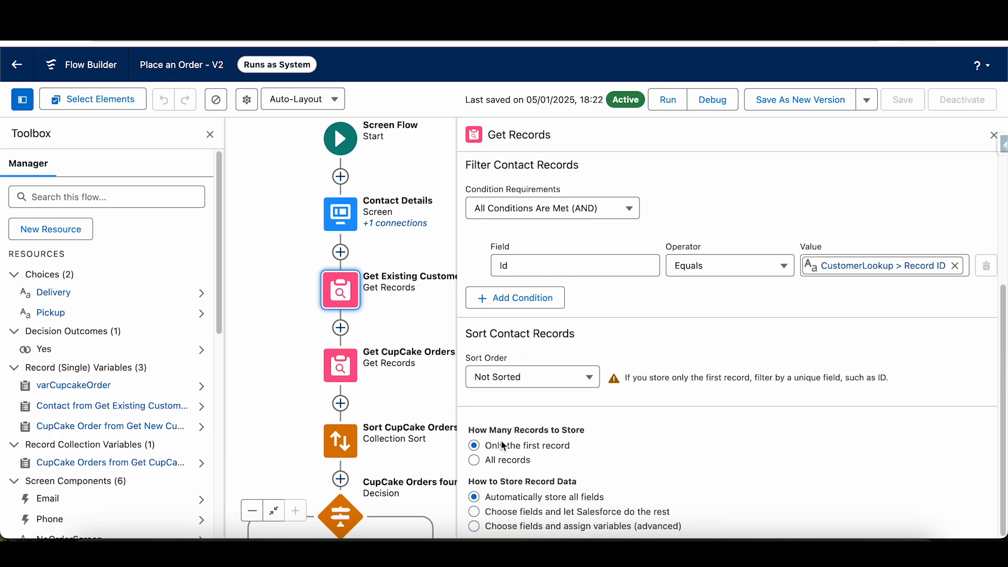
{"action": "left_click_drag", "start_coordinate": [571, 446], "coordinate": [493, 448]}
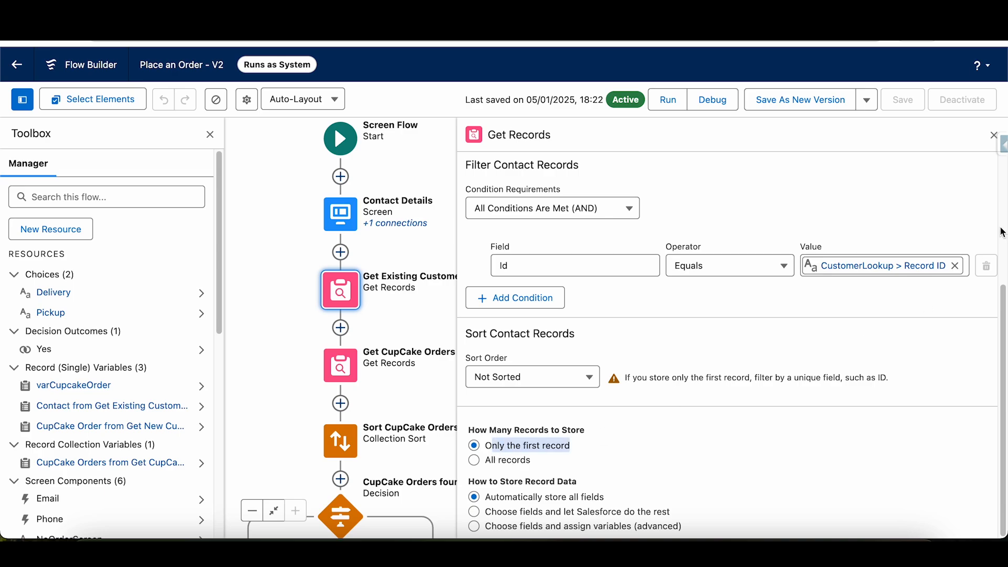
{"action": "left_click", "coordinate": [993, 135]}
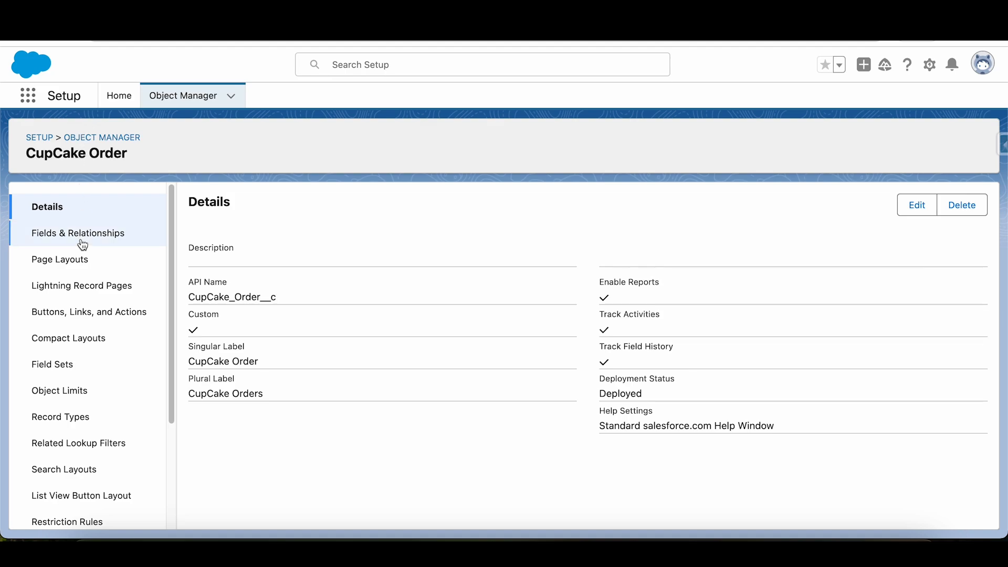
- Switch to the CupCake Order object in Setup and compare its Fields & Relationships with the fields in the flow's debug run
{"action": "left_click", "coordinate": [63, 229]}
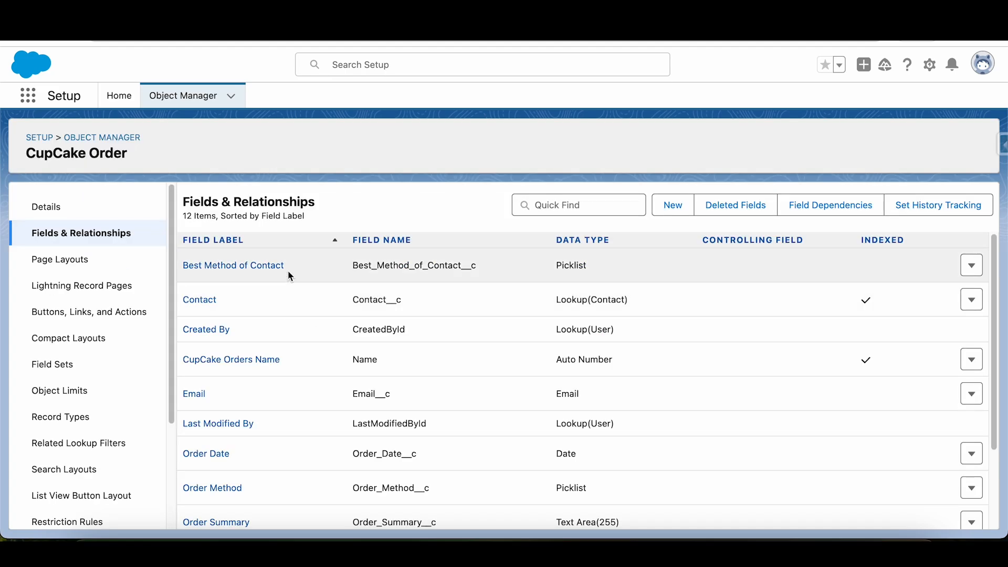
{"action": "left_click_drag", "start_coordinate": [289, 273], "coordinate": [204, 266]}
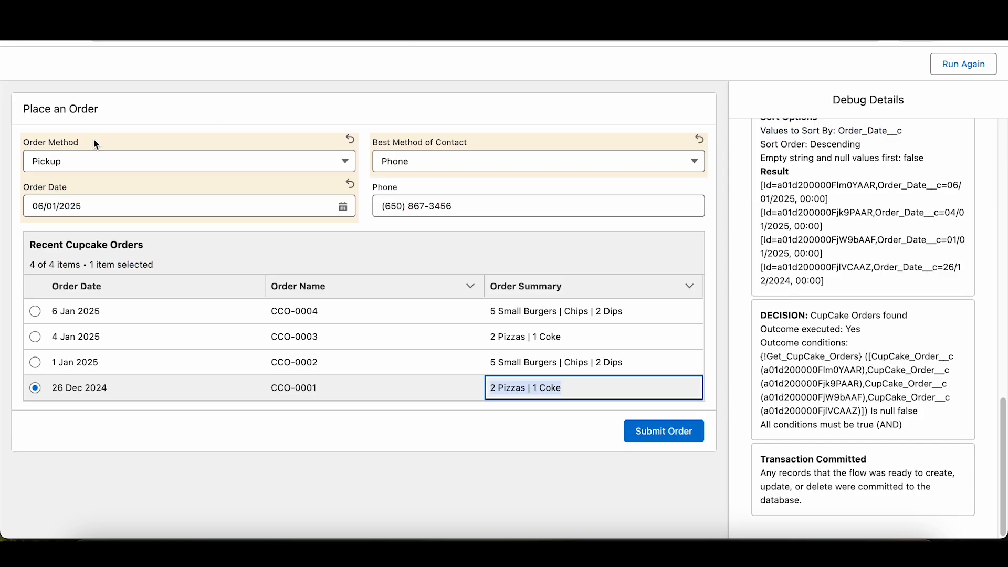
{"action": "left_click_drag", "start_coordinate": [43, 142], "coordinate": [170, 140]}
{"action": "left_click_drag", "start_coordinate": [451, 145], "coordinate": [401, 199]}
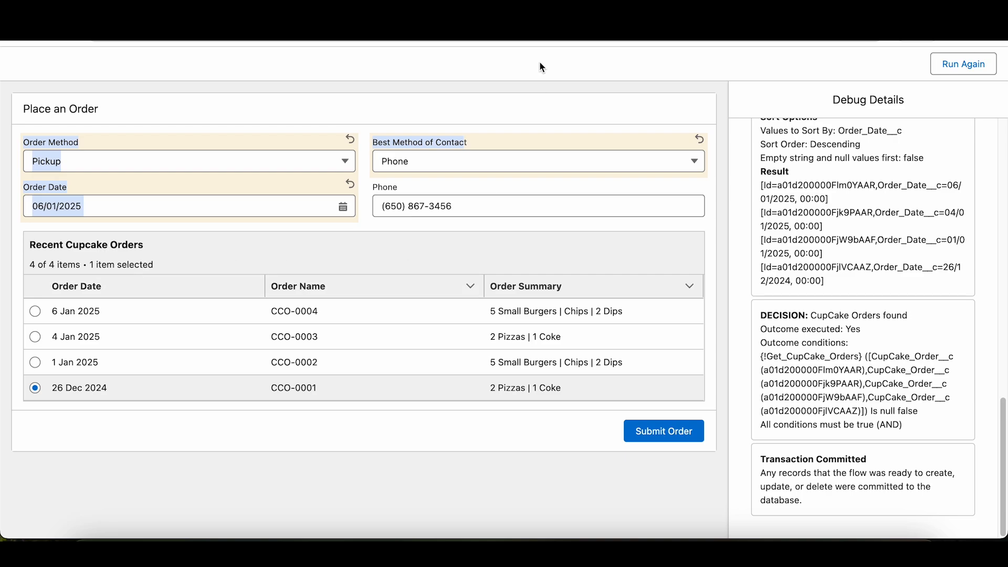
{"action": "left_click_drag", "start_coordinate": [524, 284], "coordinate": [248, 302]}
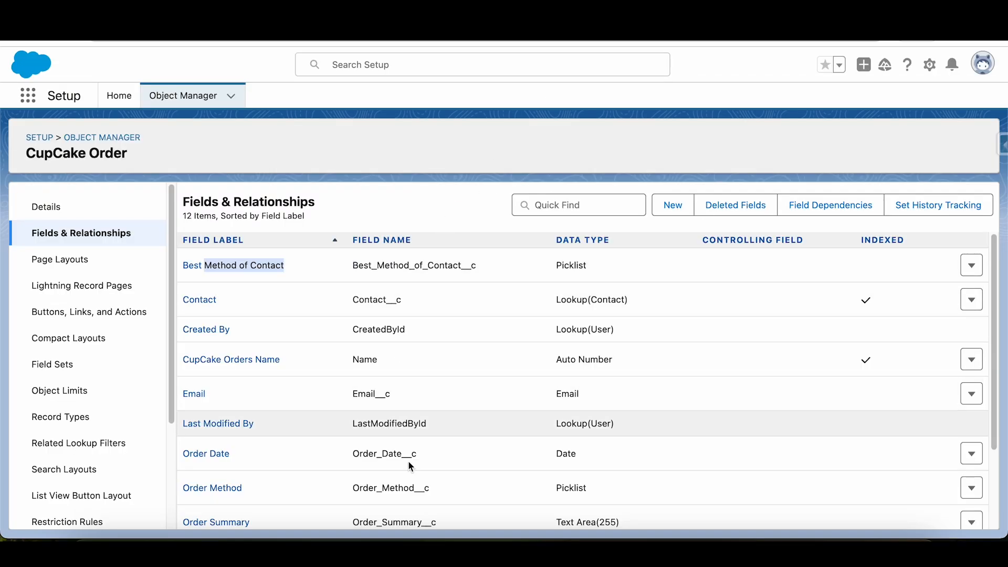
{"action": "left_click_drag", "start_coordinate": [217, 301], "coordinate": [174, 302]}
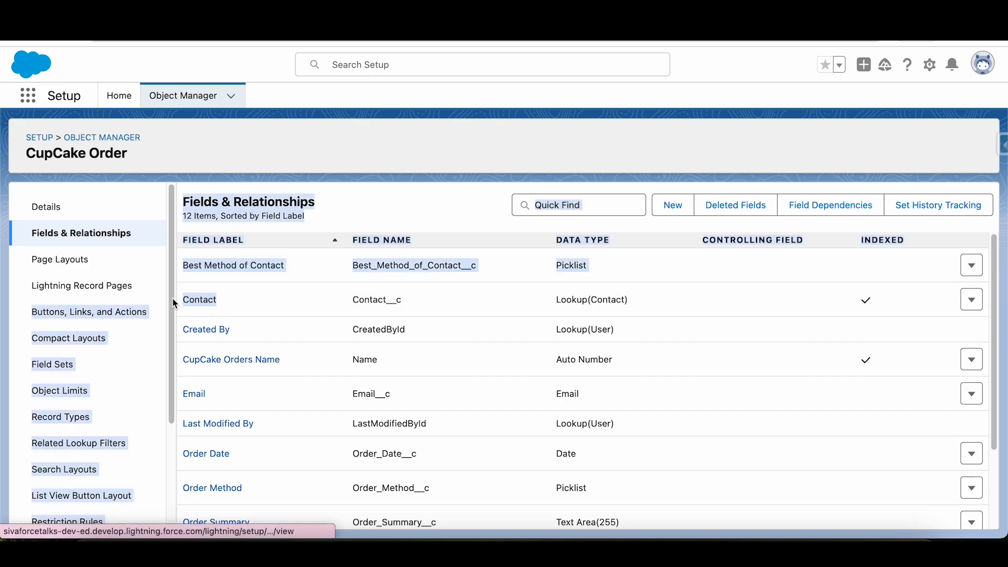
{"action": "left_click", "coordinate": [257, 310]}
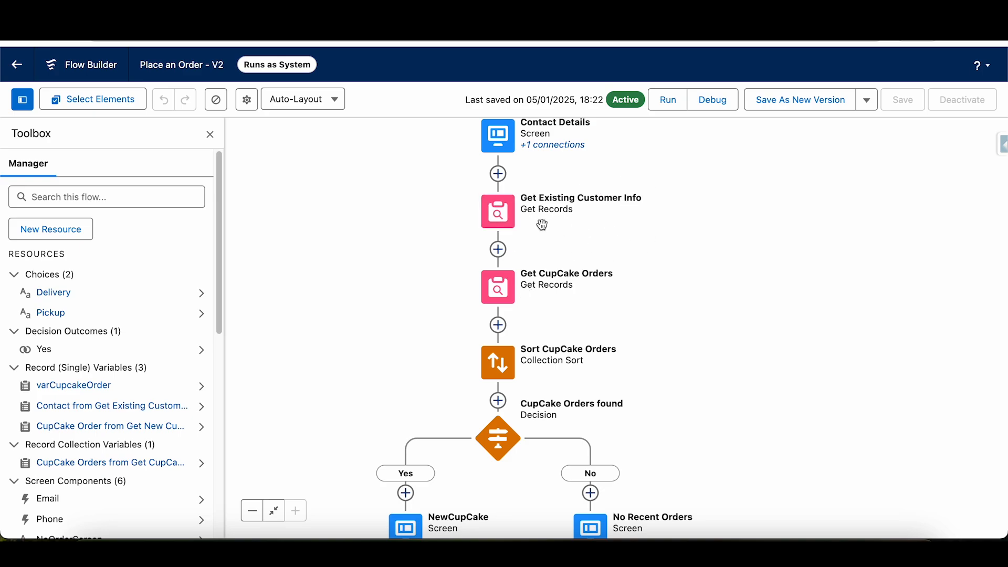
- In the Place an Order flow, review the object and Contact__c filter of the Get CupCake Orders element and close it
{"action": "left_click", "coordinate": [498, 292]}
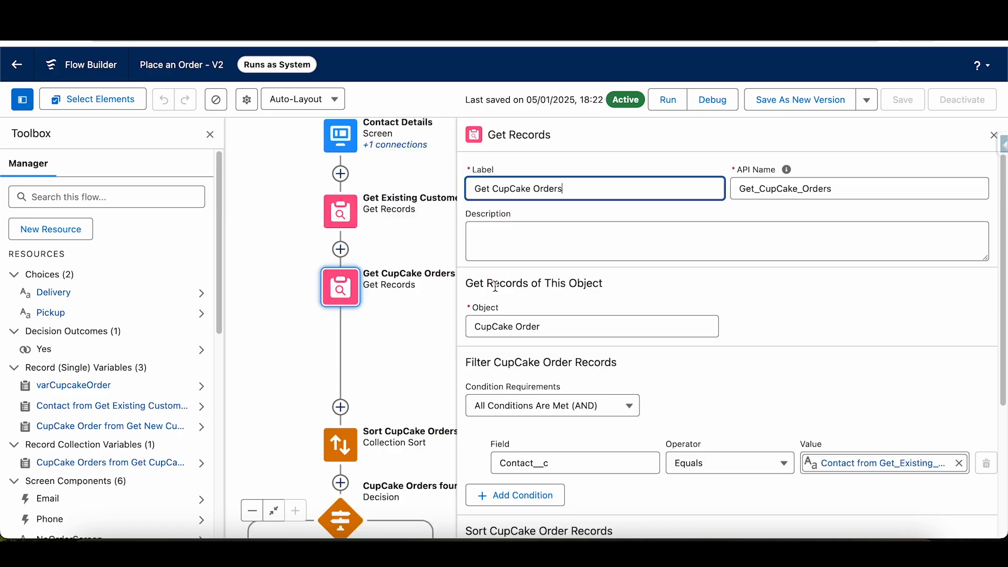
{"action": "scroll", "coordinate": [751, 252], "scroll_direction": "down", "scroll_amount": 1}
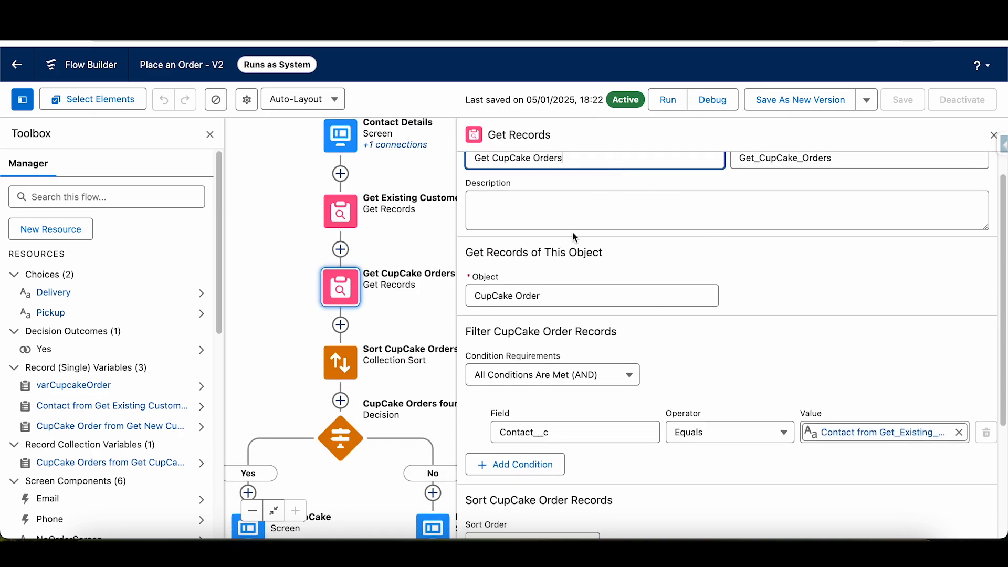
{"action": "scroll", "coordinate": [602, 351], "scroll_direction": "down", "scroll_amount": 2}
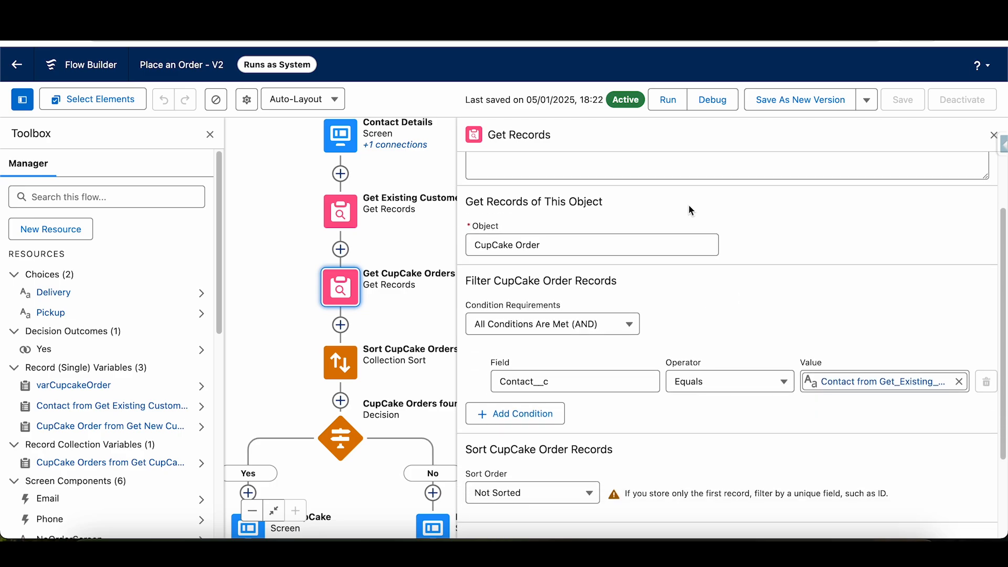
{"action": "left_click_drag", "start_coordinate": [550, 382], "coordinate": [499, 386]}
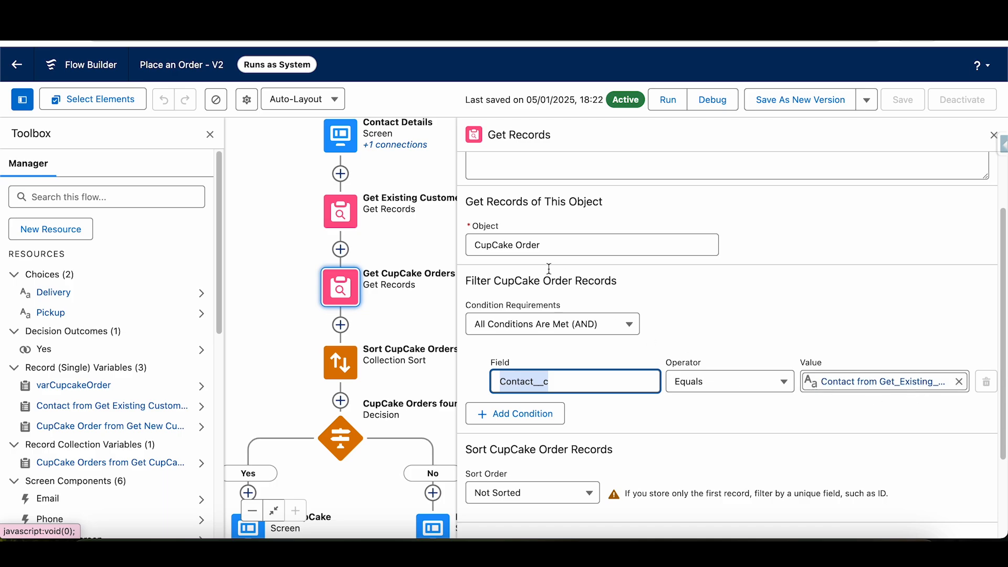
{"action": "left_click", "coordinate": [350, 214]}
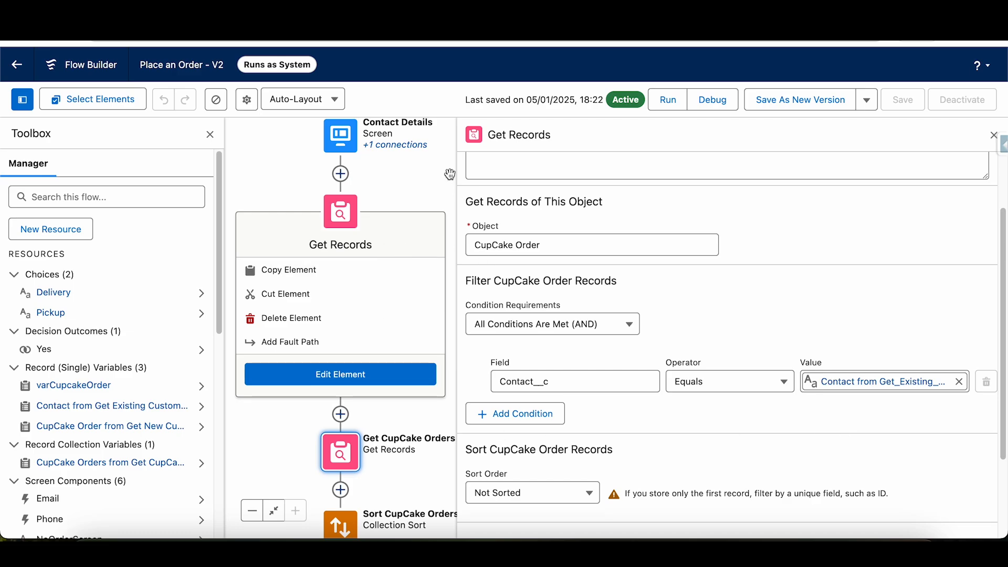
{"action": "left_click", "coordinate": [428, 181]}
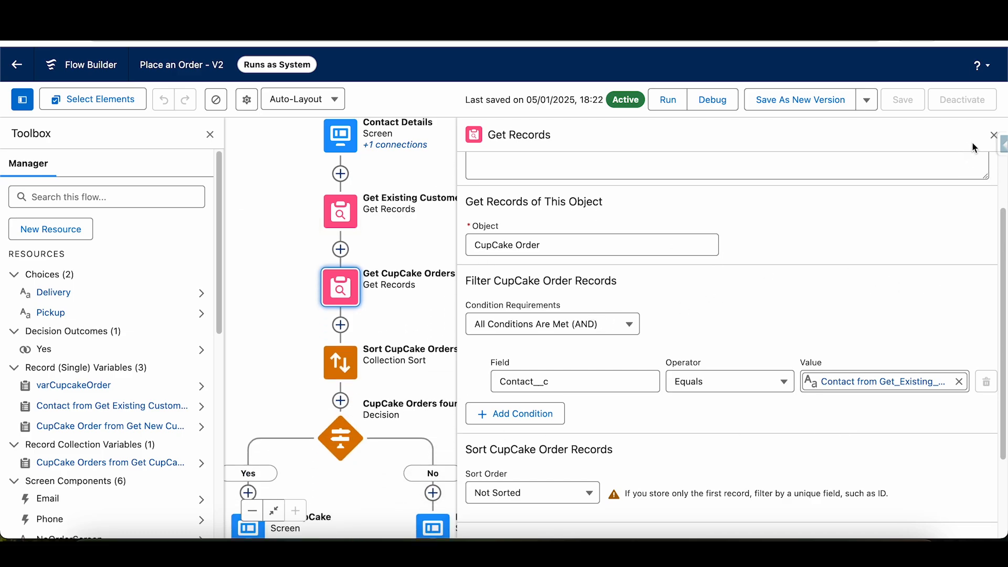
{"action": "left_click", "coordinate": [994, 135]}
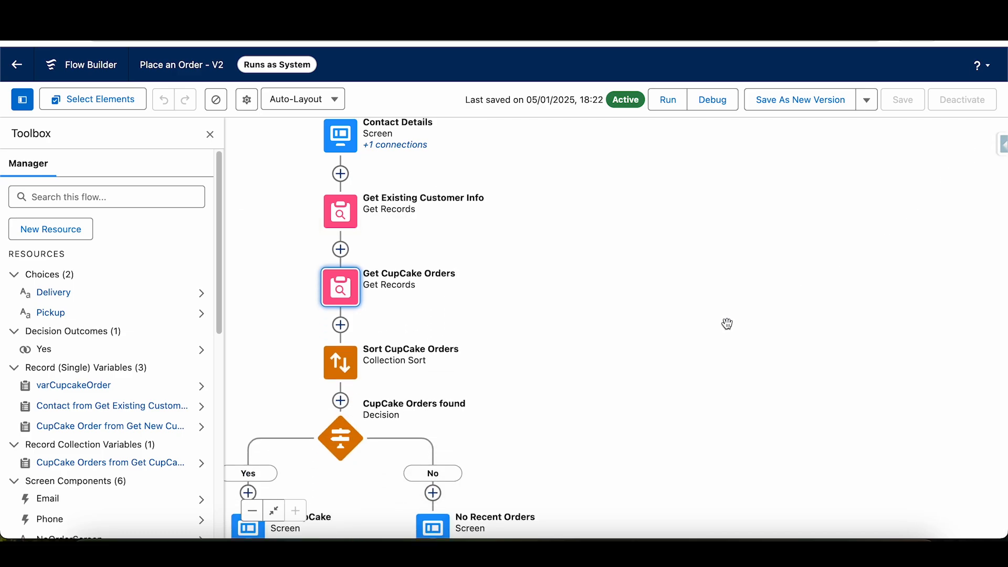
- Switch to the blank screen flow, add a Collection Sort element after Start, and open its Collection Variable choices
{"action": "left_click_drag", "start_coordinate": [552, 322], "coordinate": [640, 279]}
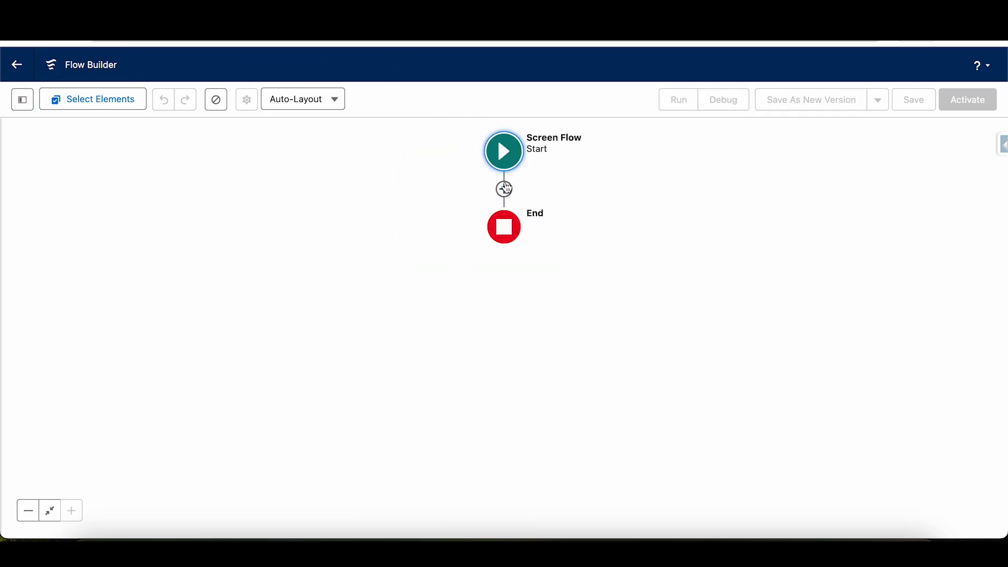
{"action": "left_click", "coordinate": [504, 189]}
{"action": "scroll", "coordinate": [509, 357], "scroll_direction": "down", "scroll_amount": 4}
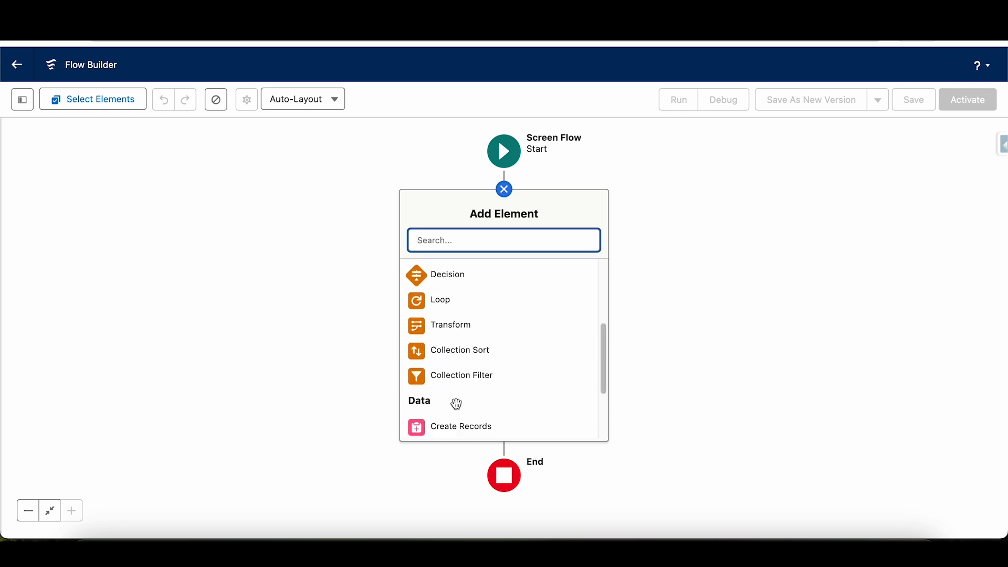
{"action": "left_click", "coordinate": [465, 354]}
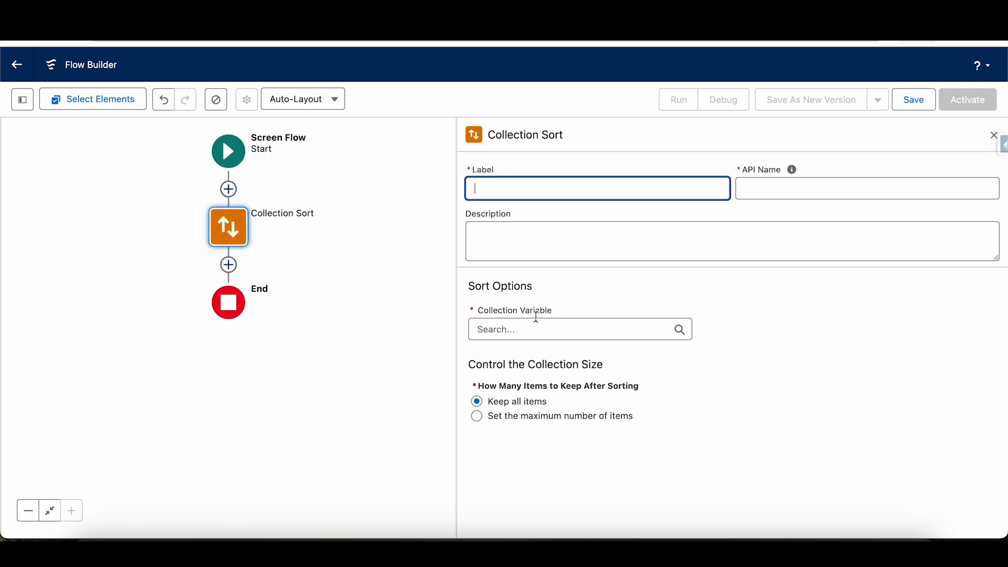
{"action": "left_click", "coordinate": [532, 326]}
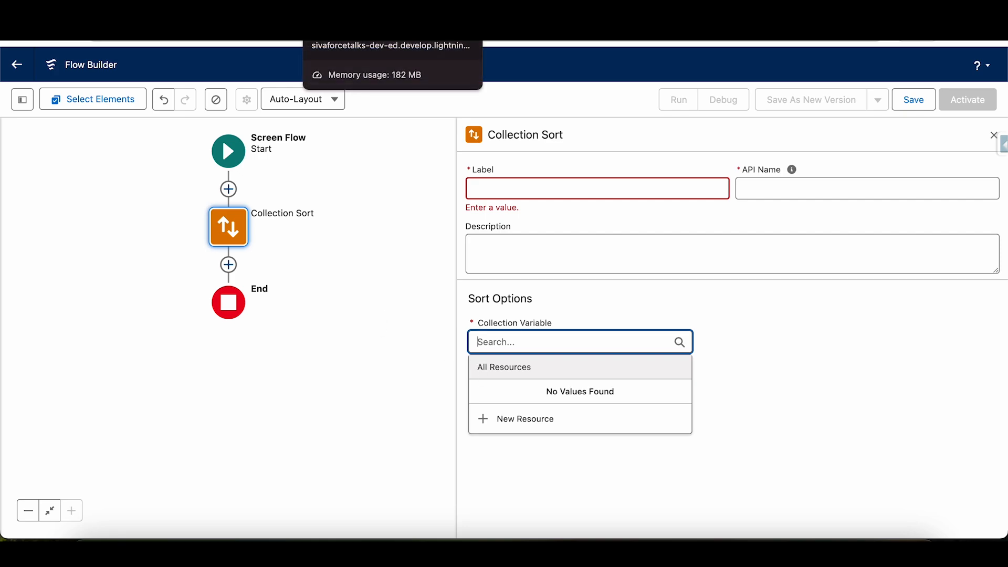
- Return to the Place an Order flow and examine the sort options and collection size settings of Sort CupCake Orders
{"action": "left_click", "coordinate": [350, 8]}
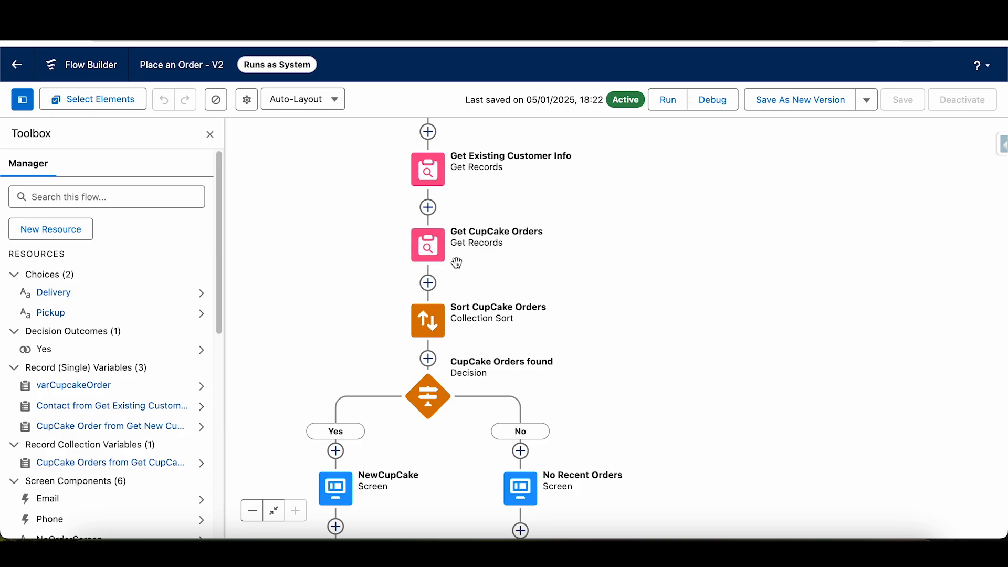
{"action": "double_click", "coordinate": [422, 311]}
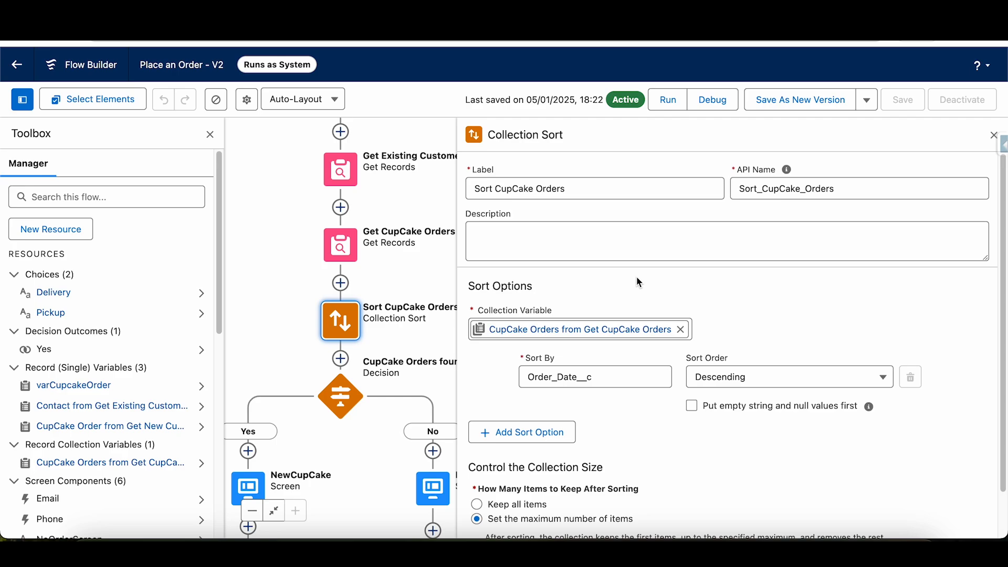
{"action": "scroll", "coordinate": [620, 386], "scroll_direction": "down", "scroll_amount": 1}
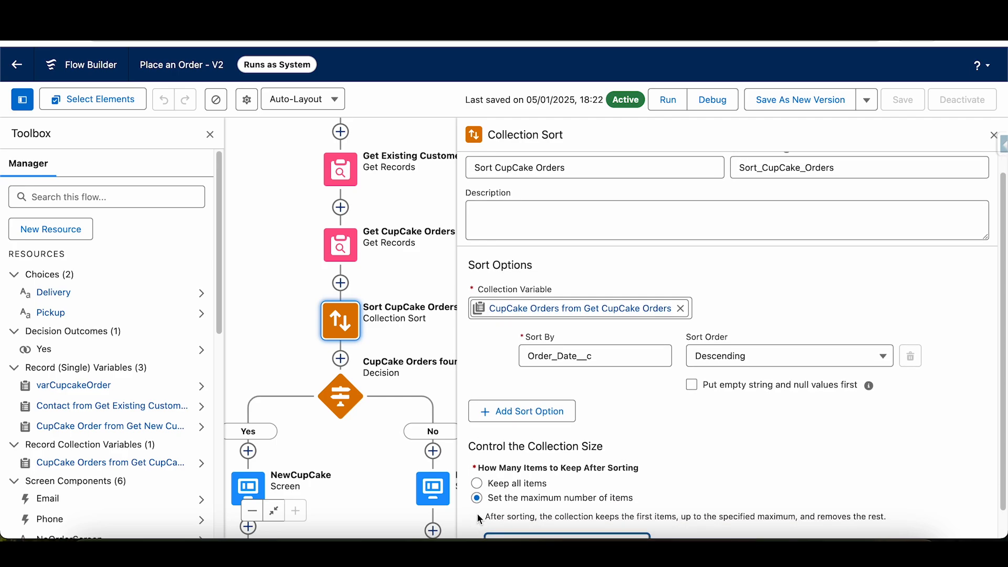
{"action": "left_click_drag", "start_coordinate": [495, 499], "coordinate": [636, 500]}
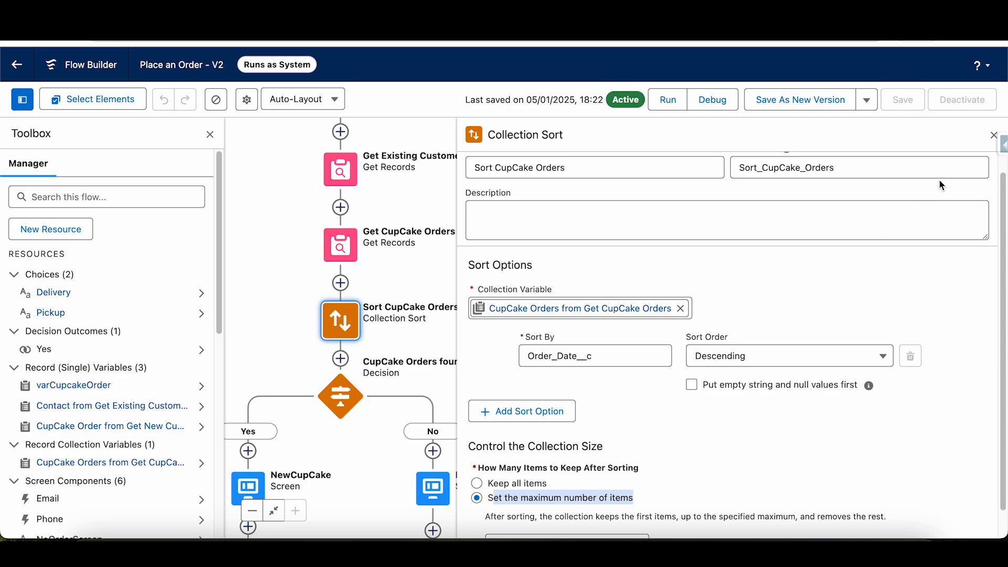
- Close the Collection Sort settings, then review the Get CupCake Orders element's How Many Records to Store options and close it
{"action": "left_click", "coordinate": [993, 135]}
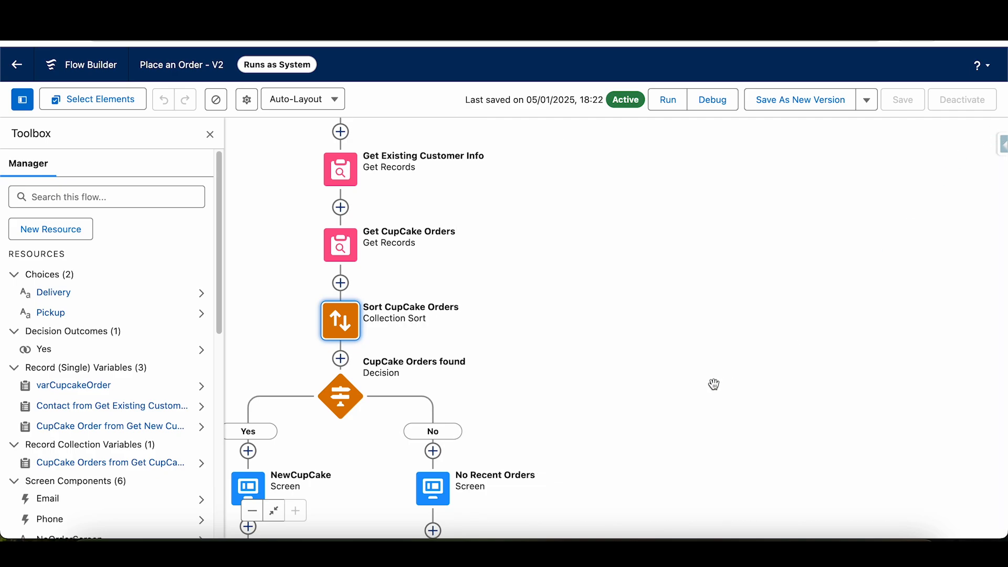
{"action": "left_click_drag", "start_coordinate": [712, 383], "coordinate": [838, 270]}
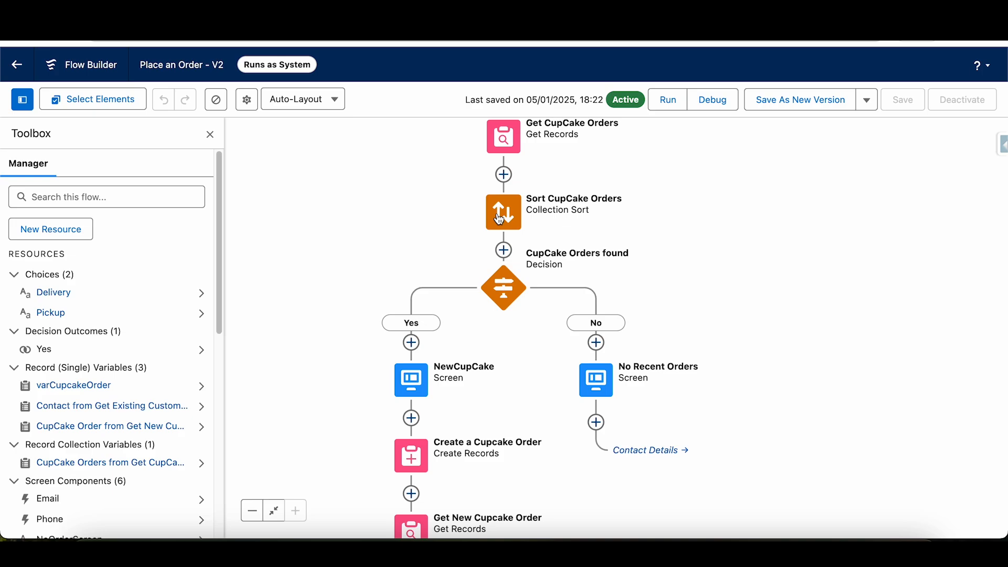
{"action": "scroll", "coordinate": [500, 220], "scroll_direction": "up", "scroll_amount": 3}
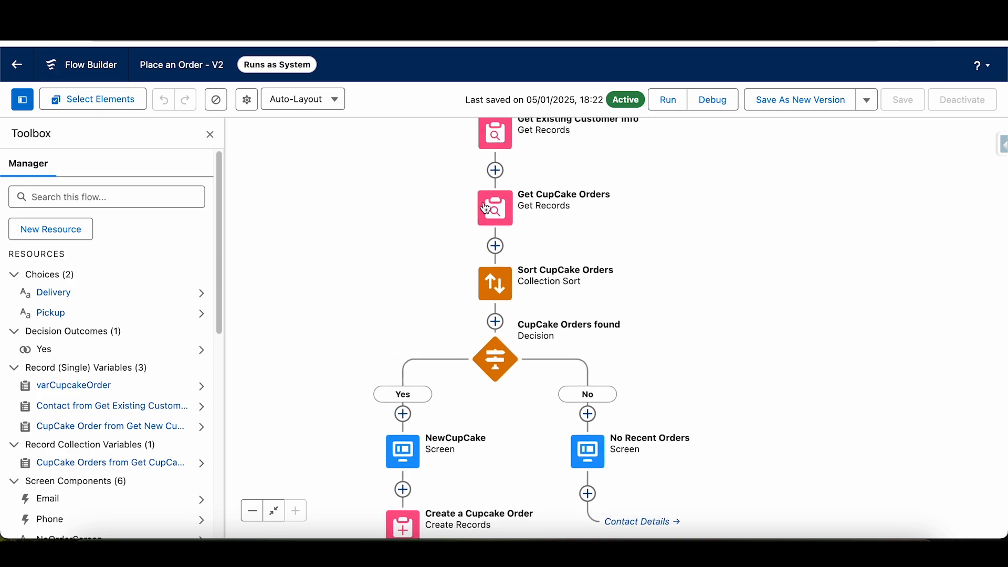
{"action": "left_click", "coordinate": [501, 211]}
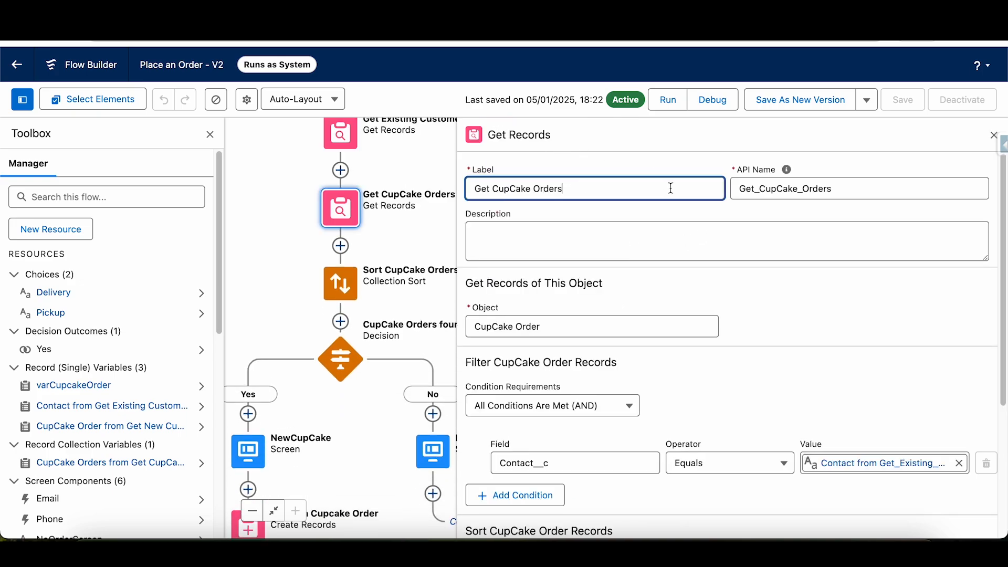
{"action": "scroll", "coordinate": [723, 358], "scroll_direction": "down", "scroll_amount": 5}
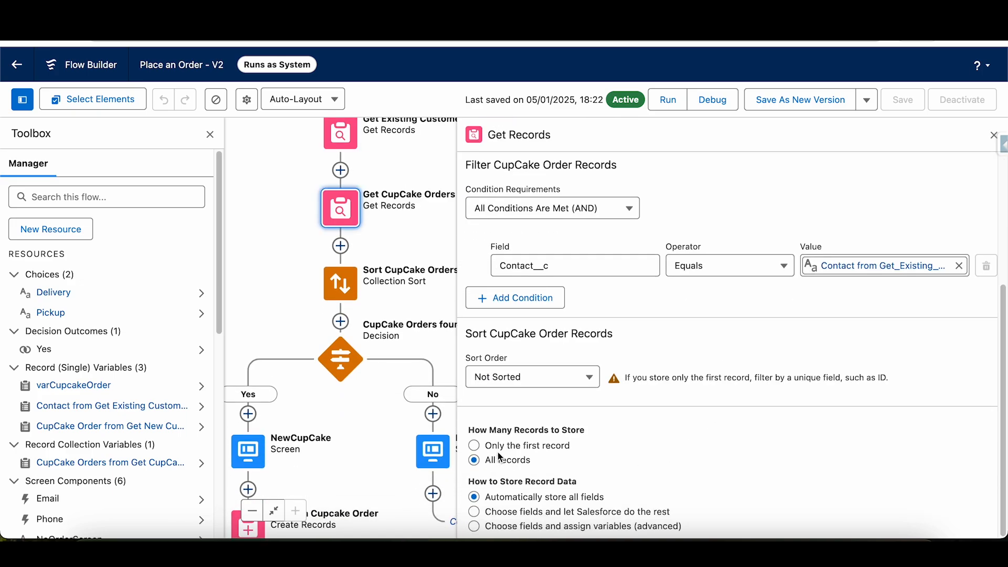
{"action": "left_click_drag", "start_coordinate": [484, 445], "coordinate": [576, 449]}
{"action": "left_click", "coordinate": [536, 459]}
{"action": "left_click_drag", "start_coordinate": [502, 460], "coordinate": [480, 459]}
{"action": "left_click", "coordinate": [659, 459]}
{"action": "left_click", "coordinate": [992, 136]}
- Reopen the Sort CupCake Orders element, check its sort options for the retrieved cupcake orders and close it
{"action": "left_click_drag", "start_coordinate": [648, 293], "coordinate": [775, 229]}
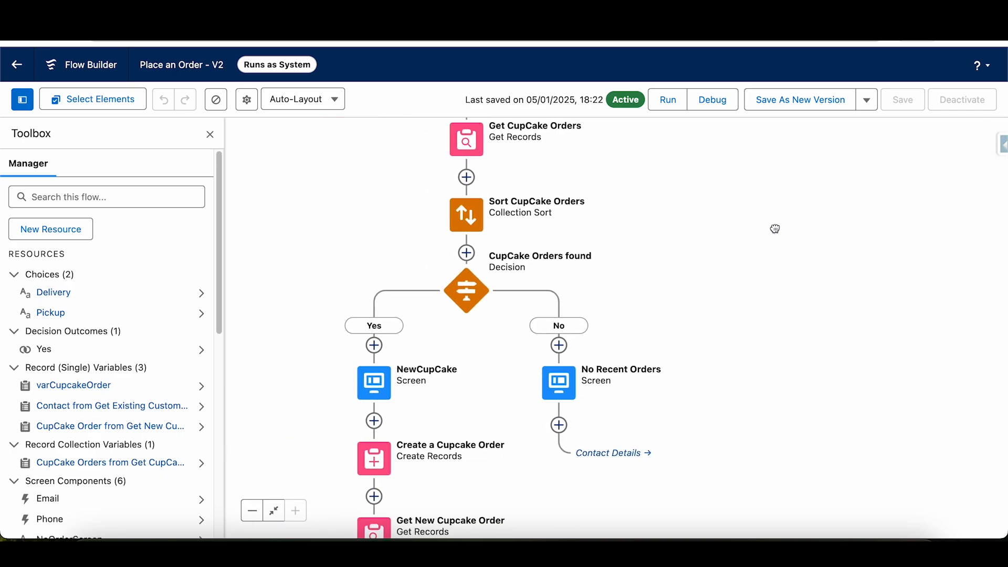
{"action": "scroll", "coordinate": [735, 233], "scroll_direction": "up", "scroll_amount": 5}
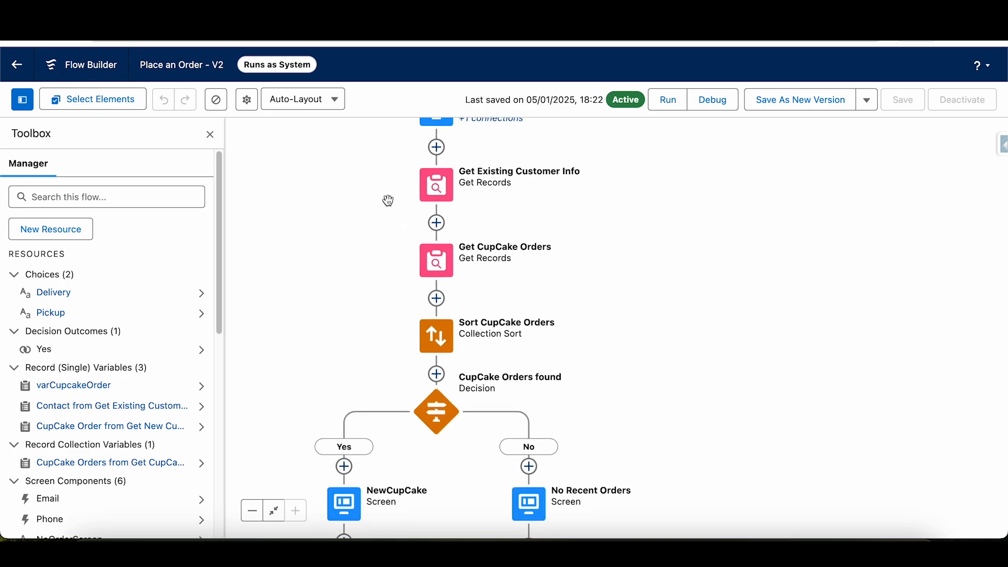
{"action": "left_click_drag", "start_coordinate": [663, 316], "coordinate": [711, 227]}
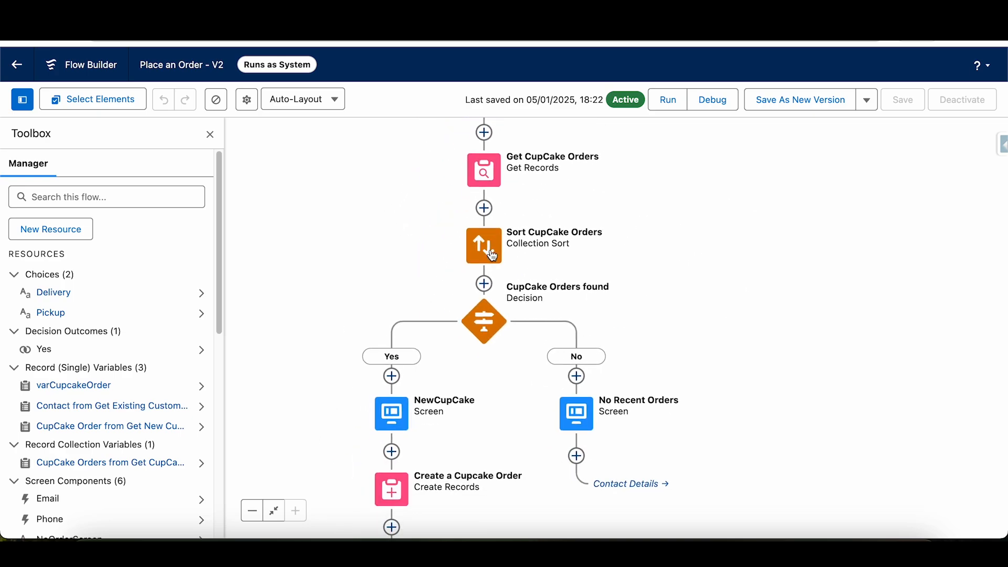
{"action": "left_click", "coordinate": [492, 256]}
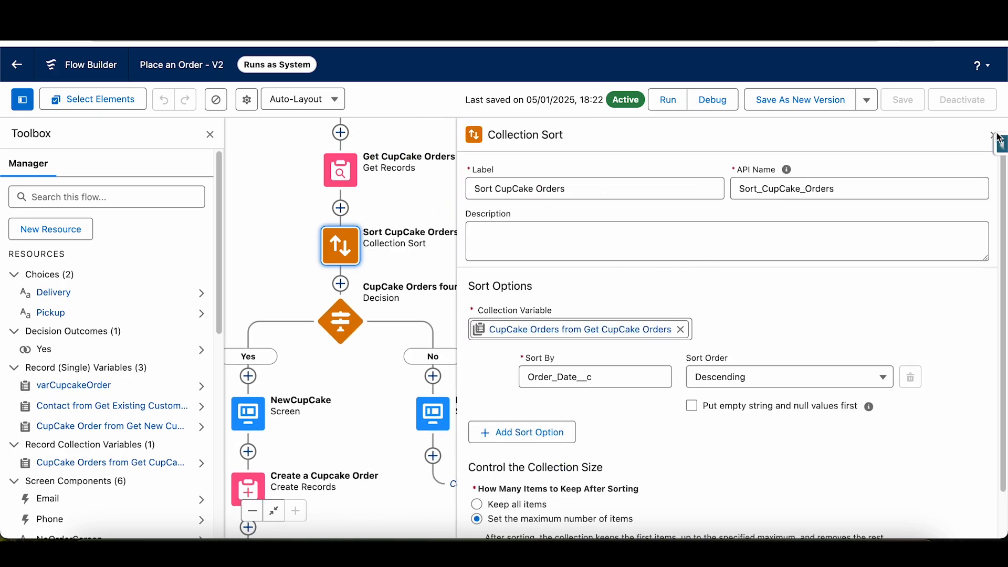
{"action": "left_click", "coordinate": [993, 135]}
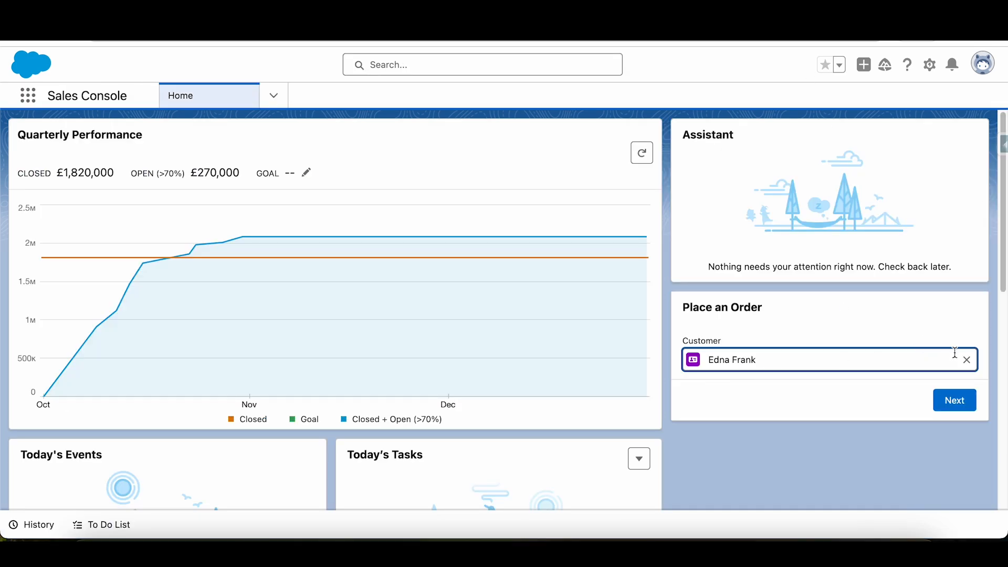
- On the Sales Console home page, run Place an Order for the test contact instead of the selected customer and finish at the message screen
{"action": "left_click", "coordinate": [966, 363]}
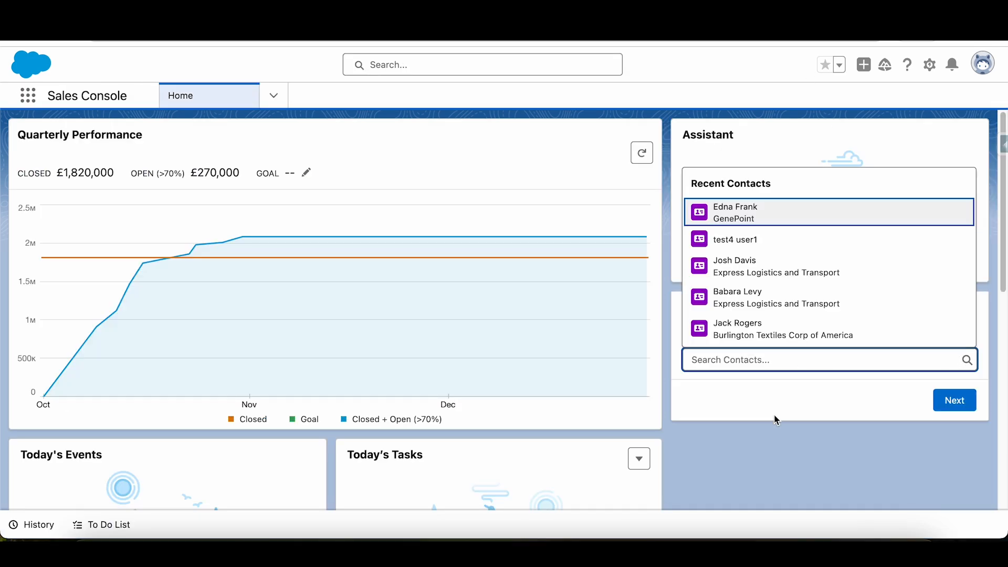
{"action": "left_click", "coordinate": [729, 244]}
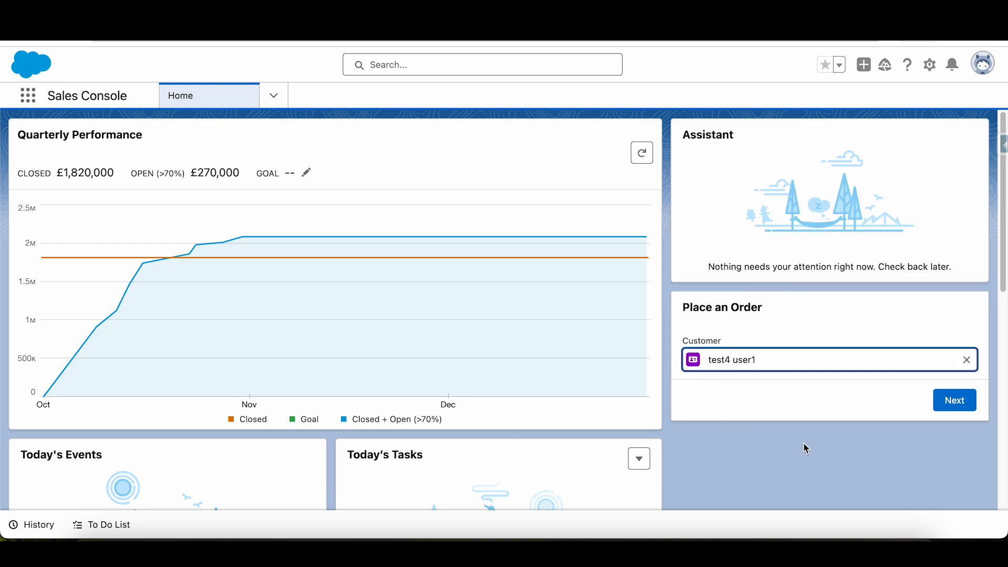
{"action": "left_click", "coordinate": [955, 410]}
{"action": "scroll", "coordinate": [850, 455], "scroll_direction": "down", "scroll_amount": 1}
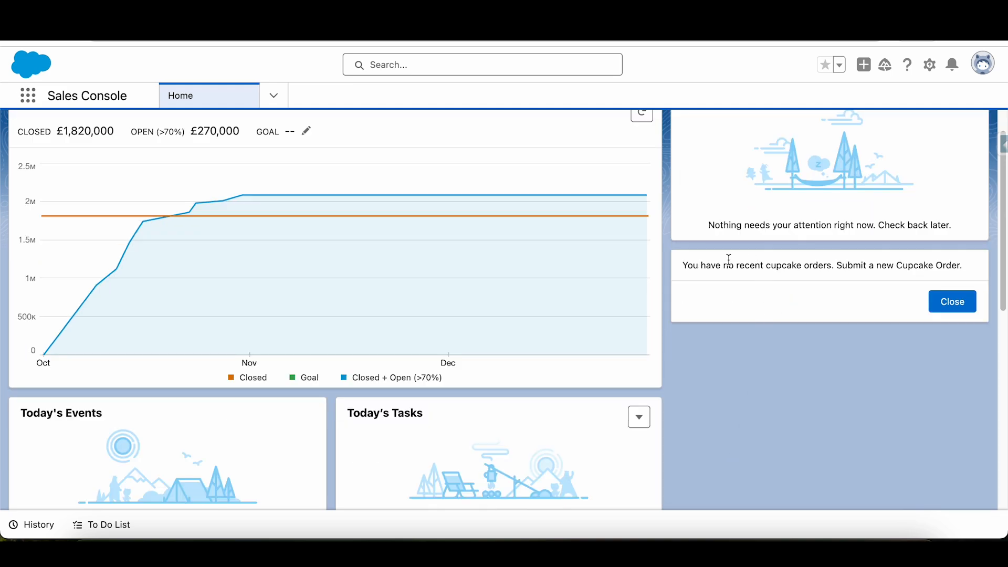
{"action": "left_click_drag", "start_coordinate": [684, 267], "coordinate": [957, 266]}
{"action": "left_click", "coordinate": [846, 340]}
{"action": "left_click", "coordinate": [959, 307]}
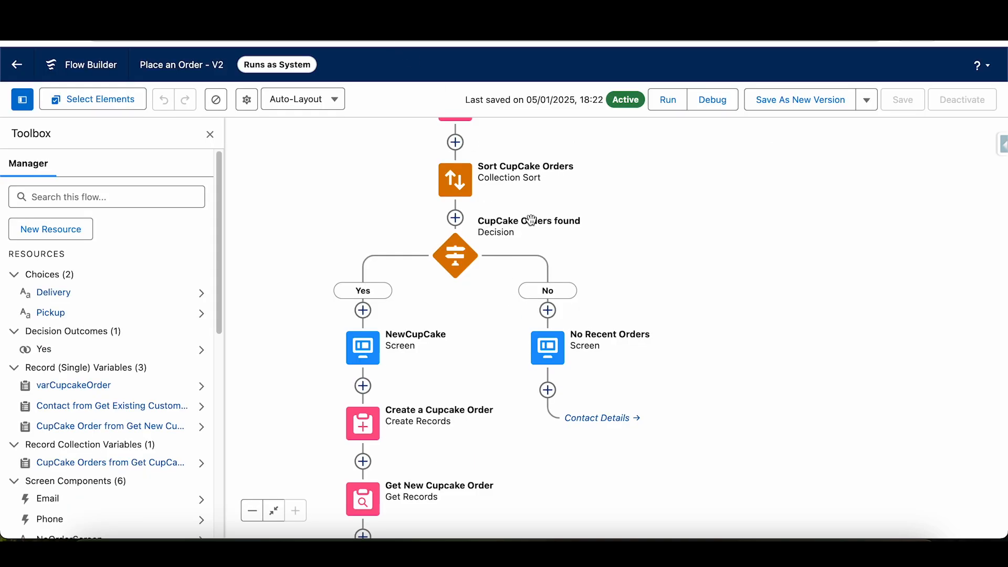
- Back in the Place an Order flow, review the CupCake Orders found decision's Yes outcome and its Is Null condition, and close it
{"action": "scroll", "coordinate": [487, 173], "scroll_direction": "up", "scroll_amount": 3}
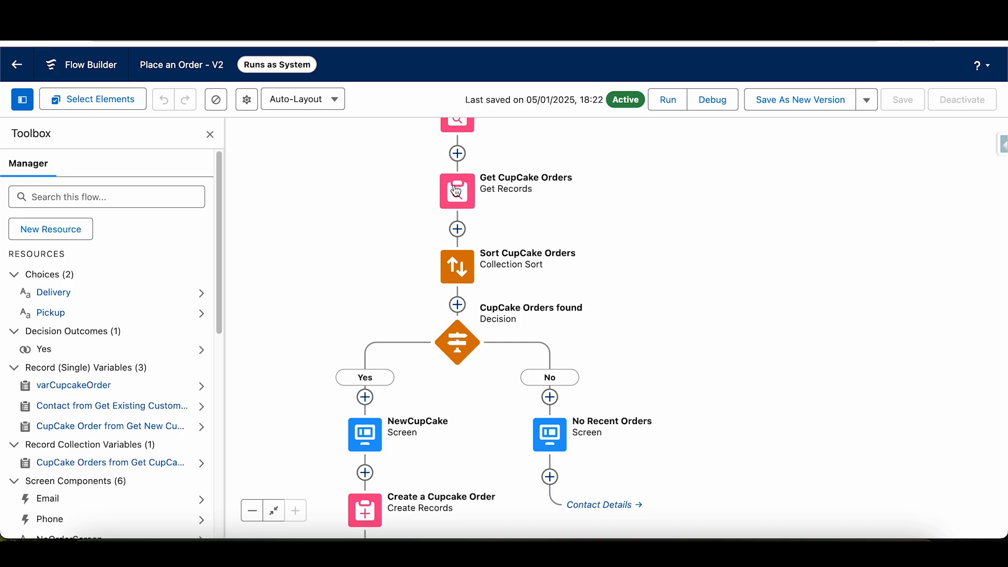
{"action": "left_click", "coordinate": [459, 349]}
{"action": "double_click", "coordinate": [459, 348]}
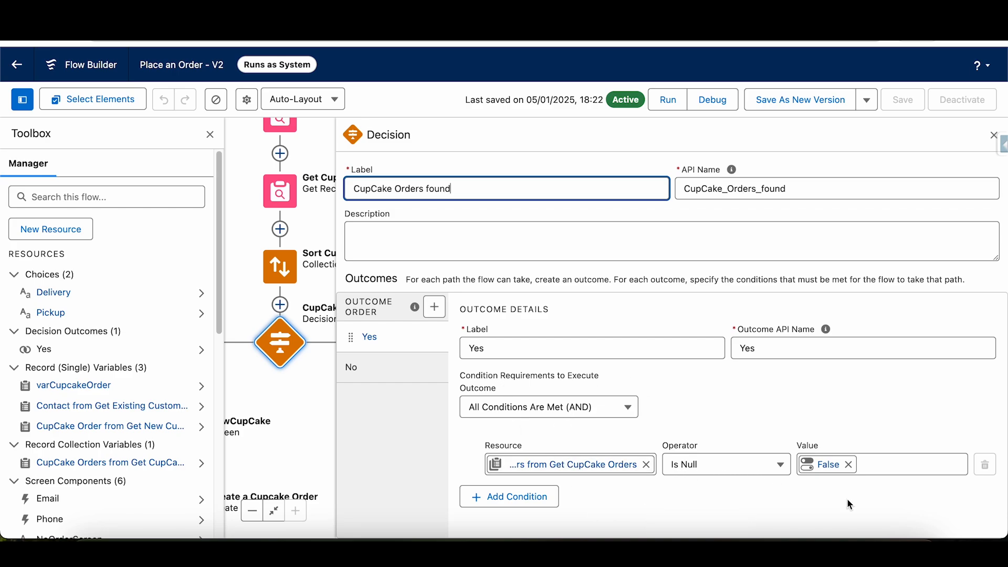
{"action": "left_click", "coordinate": [993, 135]}
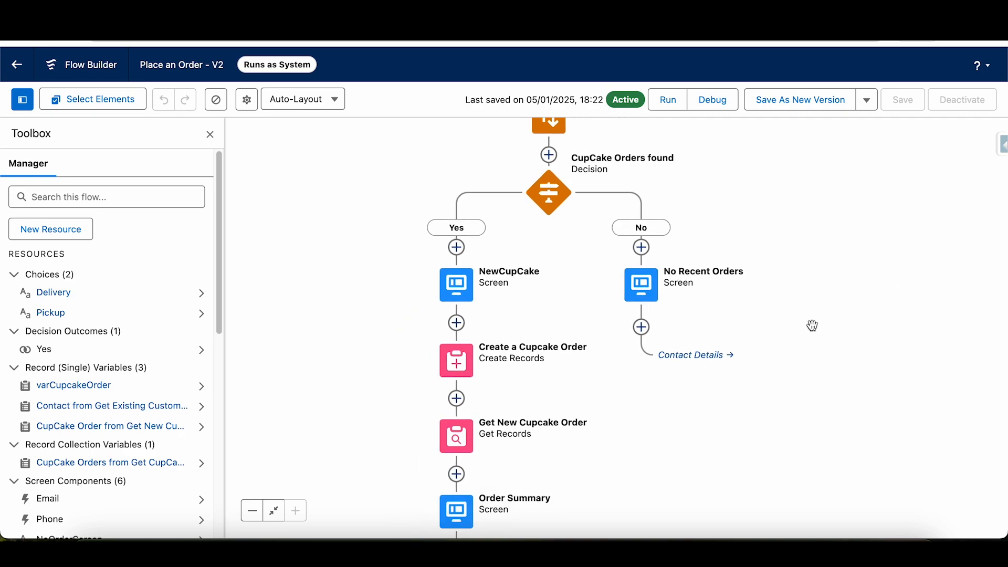
- Open the No Recent Orders screen and examine its NoOrderScreen display text
{"action": "left_click_drag", "start_coordinate": [790, 167], "coordinate": [761, 205]}
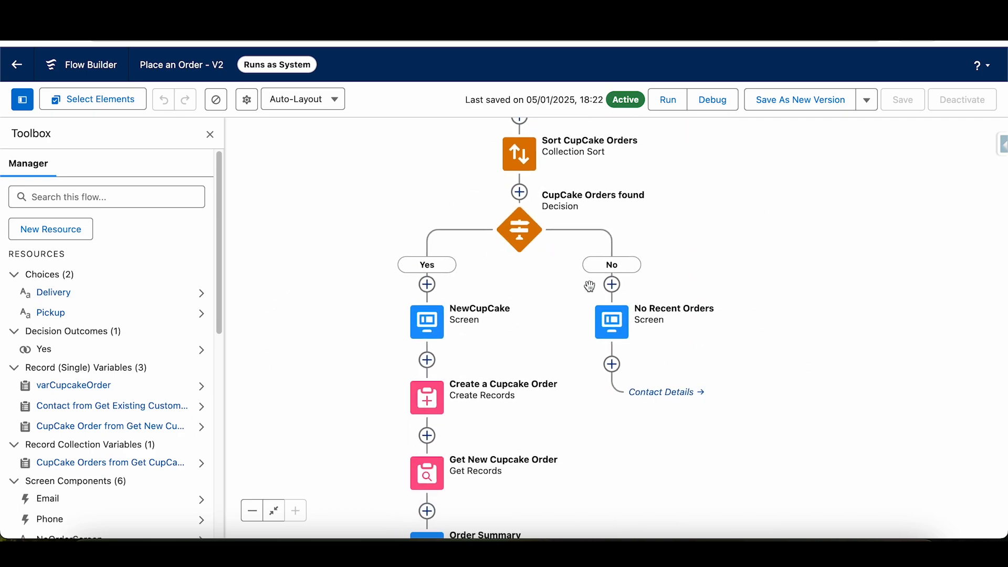
{"action": "double_click", "coordinate": [604, 322]}
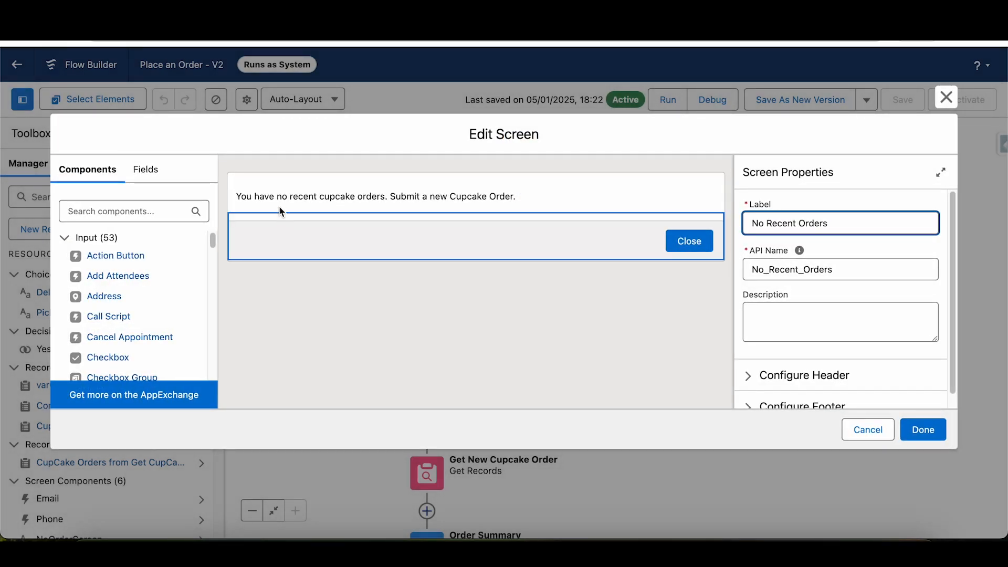
{"action": "left_click", "coordinate": [440, 178]}
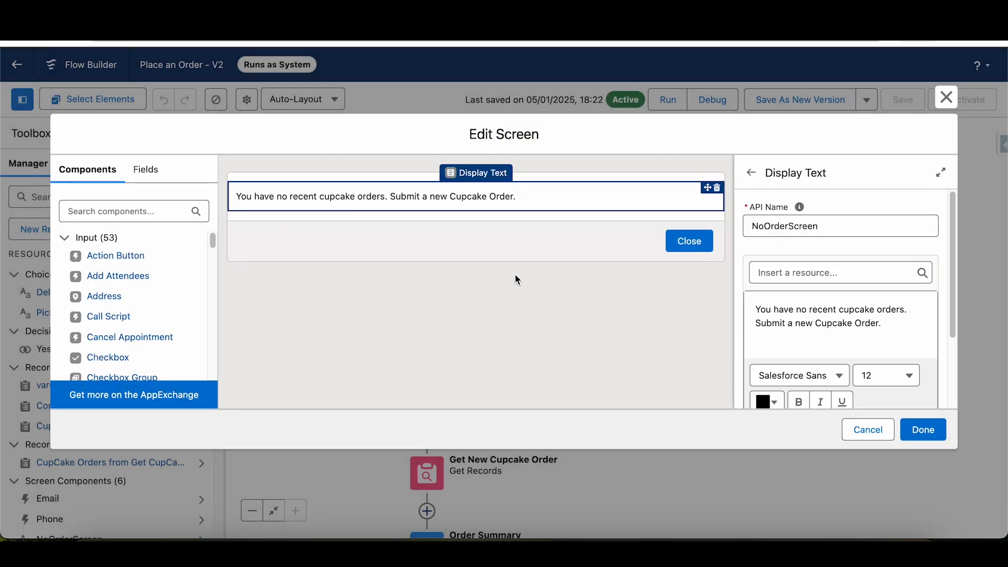
- Add a Display Text component below the existing message on the No Recent Orders screen and enter "Test this display text"
{"action": "left_click", "coordinate": [73, 215]}
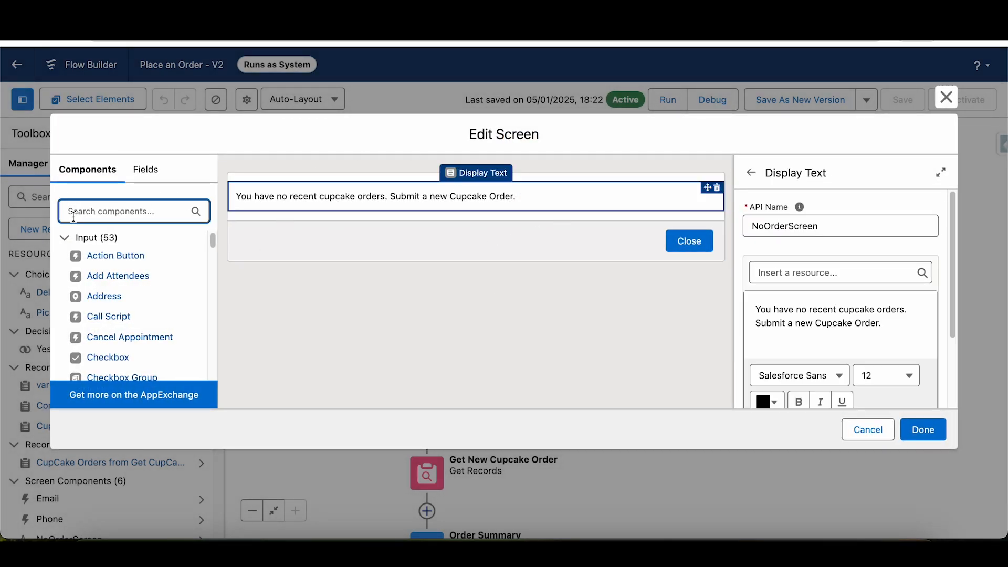
{"action": "type", "text": "dis"}
{"action": "left_click_drag", "start_coordinate": [101, 256], "coordinate": [322, 236]}
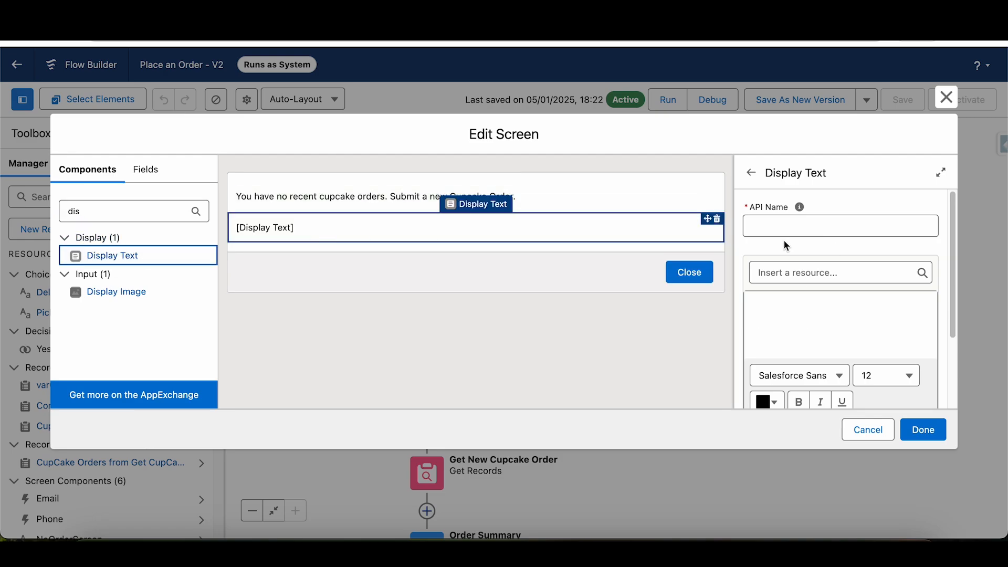
{"action": "left_click", "coordinate": [804, 307]}
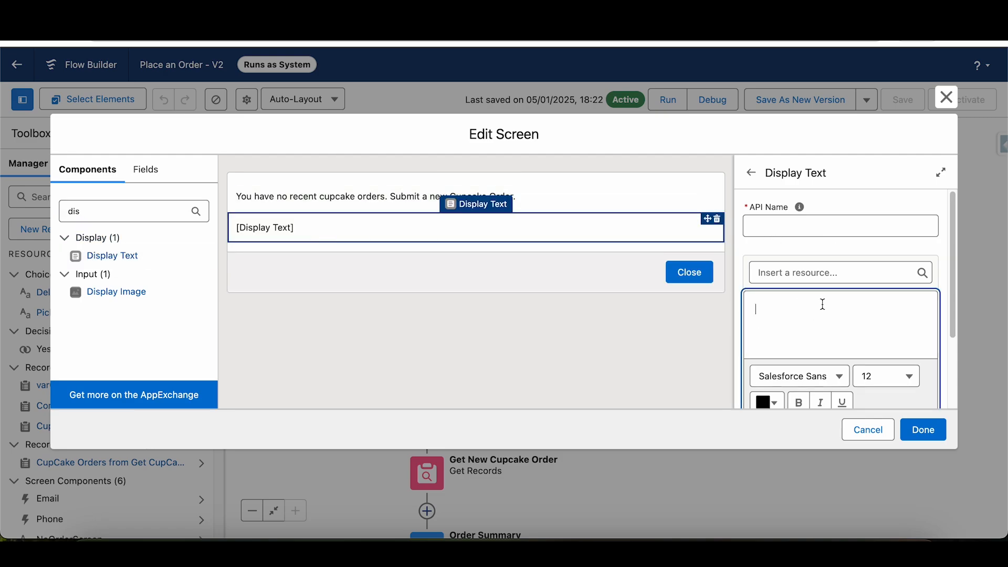
{"action": "type", "text": "ajgskagskjajks"}
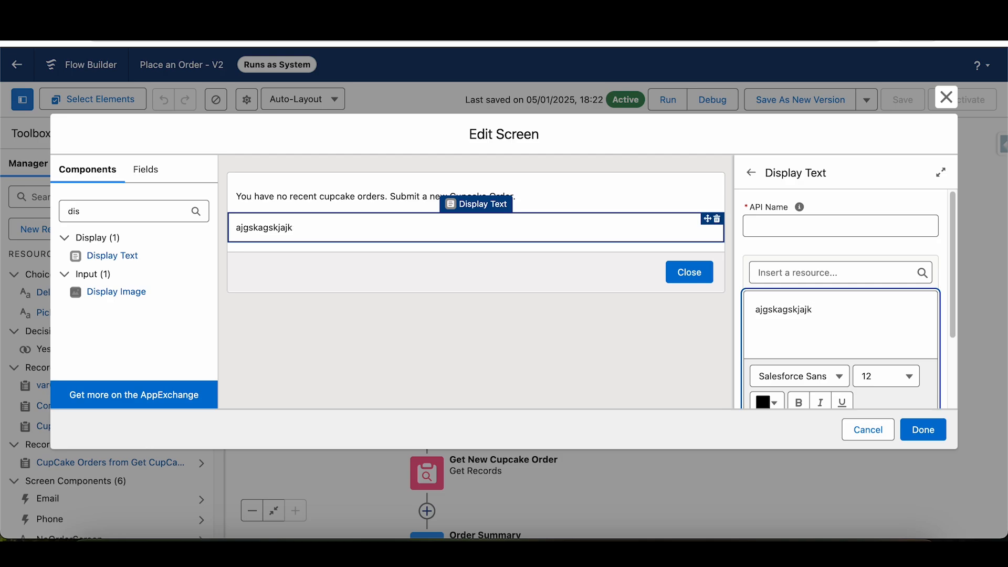
{"action": "key", "text": "BackSpace"}
{"action": "key", "text": "BackSpace"}
{"action": "key", "text": "BackSpace"}
{"action": "key", "text": "BackSpace"}
{"action": "key", "text": "BackSpace"}
{"action": "key", "text": "BackSpace"}
{"action": "key", "text": "BackSpace"}
{"action": "key", "text": "BackSpace"}
{"action": "key", "text": "BackSpace"}
{"action": "key", "text": "BackSpace"}
{"action": "key", "text": "BackSpace"}
{"action": "key", "text": "BackSpace"}
{"action": "key", "text": "BackSpace"}
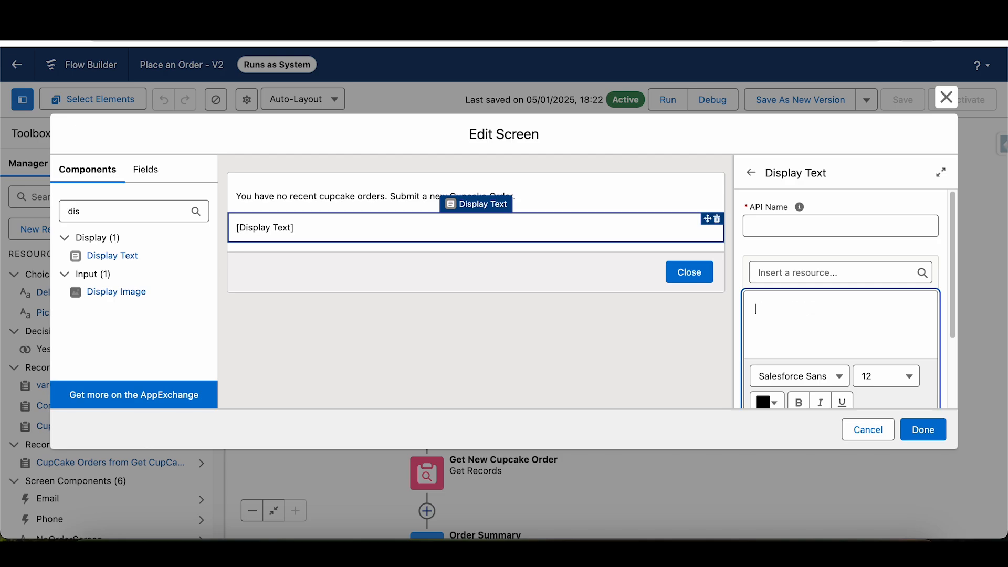
{"action": "type", "text": "Test this di"}
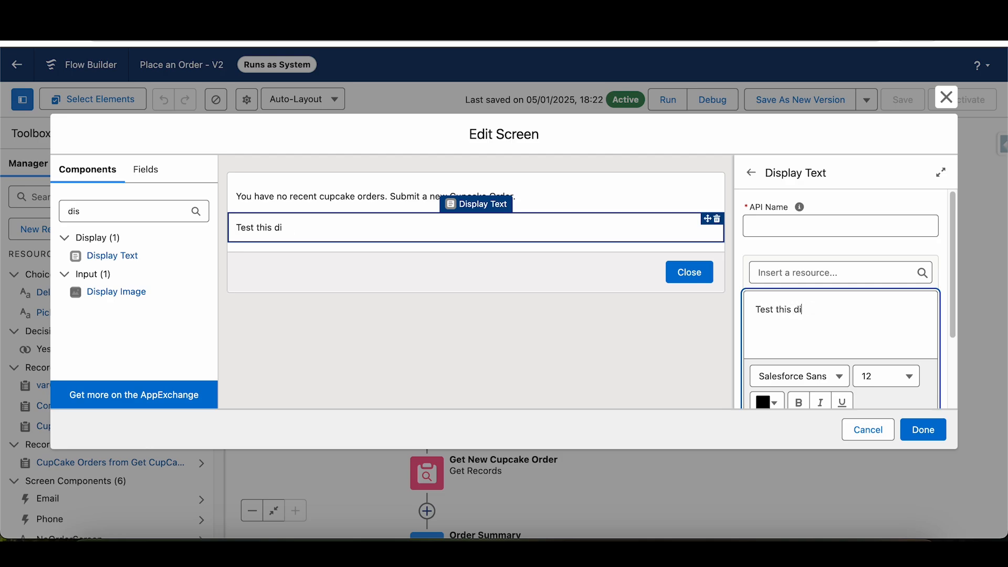
{"action": "type", "text": "splay text"}
- Delete the trial Display Text component and cancel editing of the No Recent Orders screen
{"action": "left_click_drag", "start_coordinate": [869, 311], "coordinate": [752, 311]}
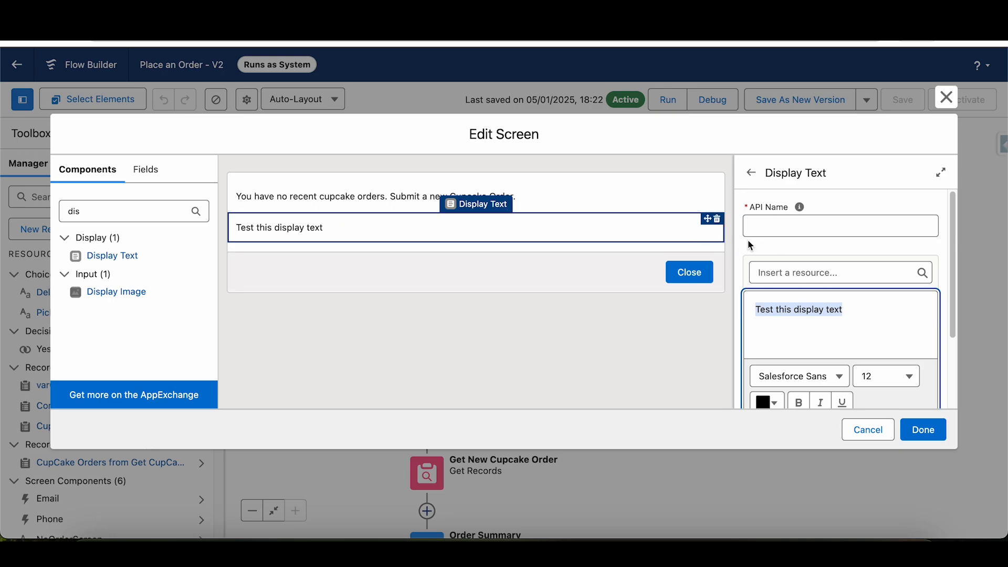
{"action": "left_click", "coordinate": [717, 219]}
{"action": "left_click", "coordinate": [614, 321]}
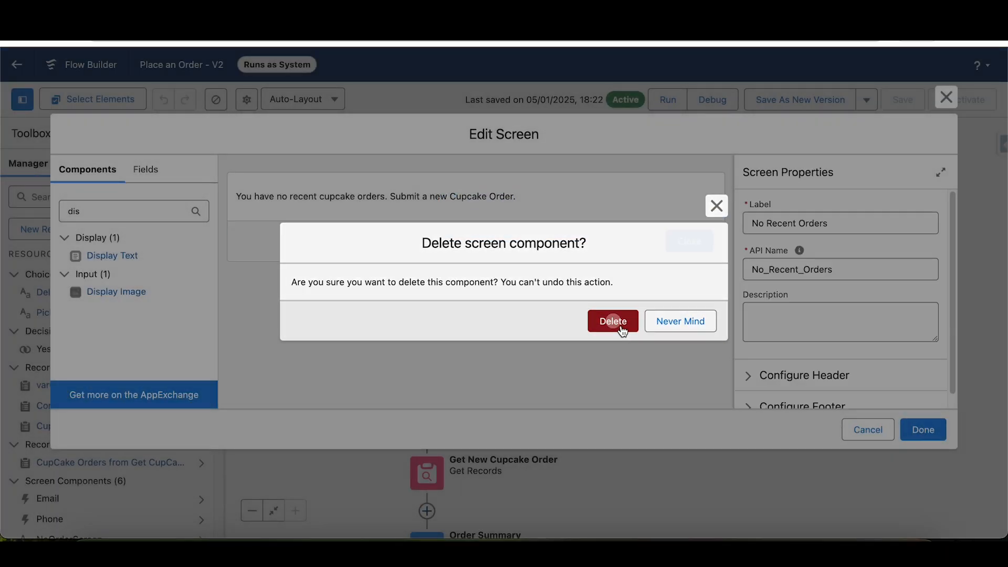
{"action": "left_click", "coordinate": [315, 208]}
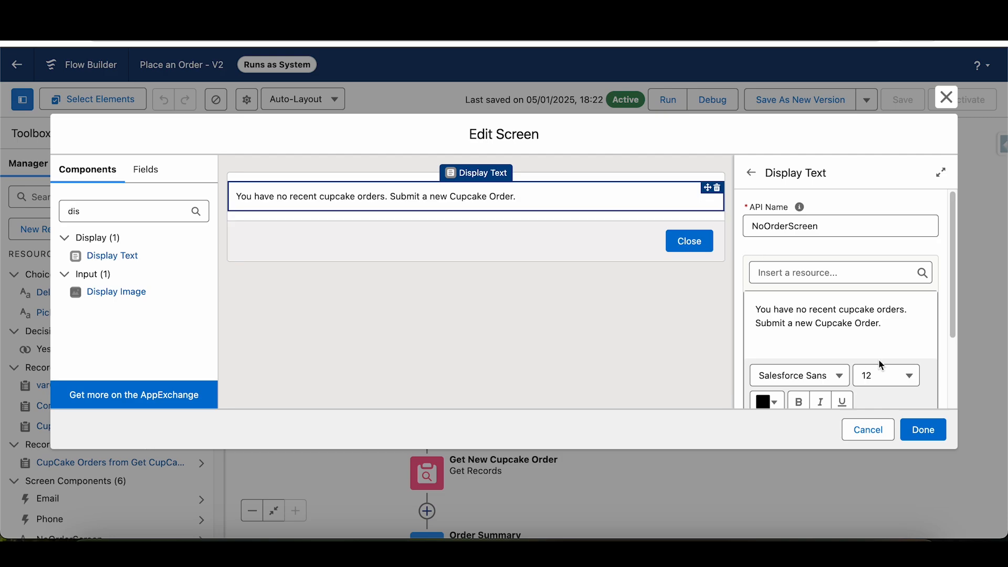
{"action": "left_click", "coordinate": [855, 429]}
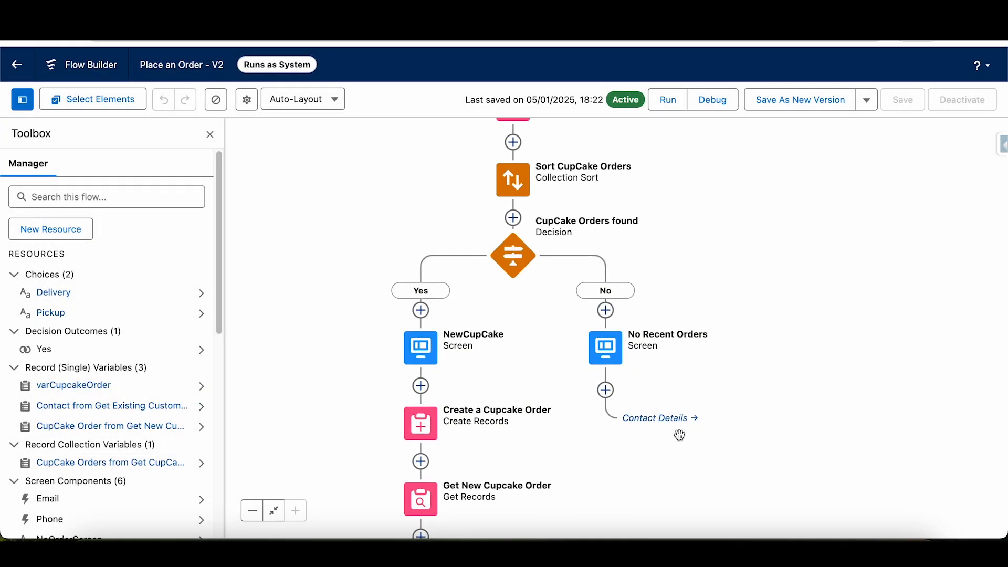
- View the reroute and delete options for the connector after the No Recent Orders screen, and dismiss them
{"action": "left_click_drag", "start_coordinate": [802, 189], "coordinate": [783, 248]}
{"action": "scroll", "coordinate": [522, 268], "scroll_direction": "down", "scroll_amount": 7}
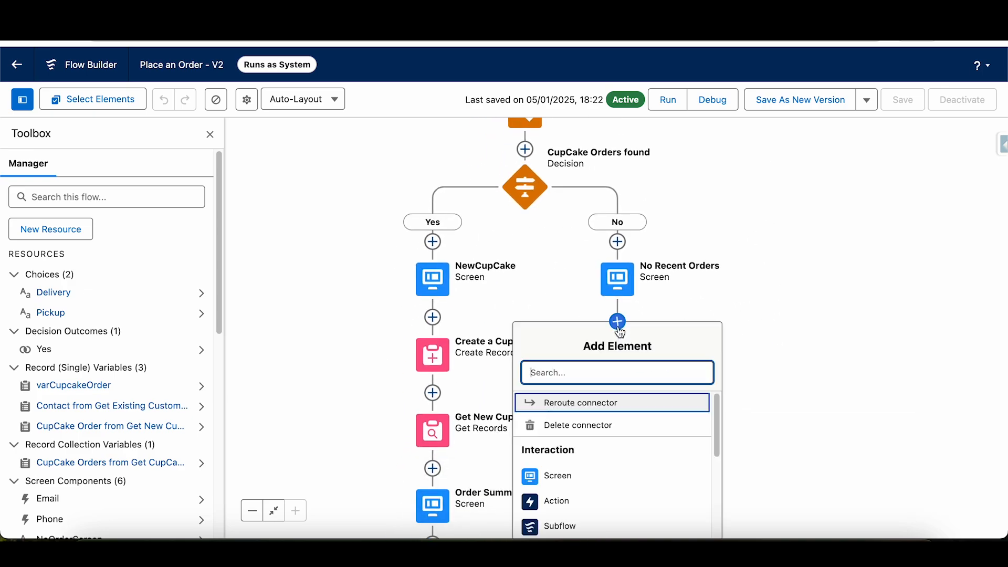
{"action": "left_click", "coordinate": [617, 322]}
{"action": "left_click", "coordinate": [818, 403]}
- View the Connect to element option between the Order Summary screen and End, and dismiss the element choices
{"action": "left_click_drag", "start_coordinate": [840, 460], "coordinate": [890, 219]}
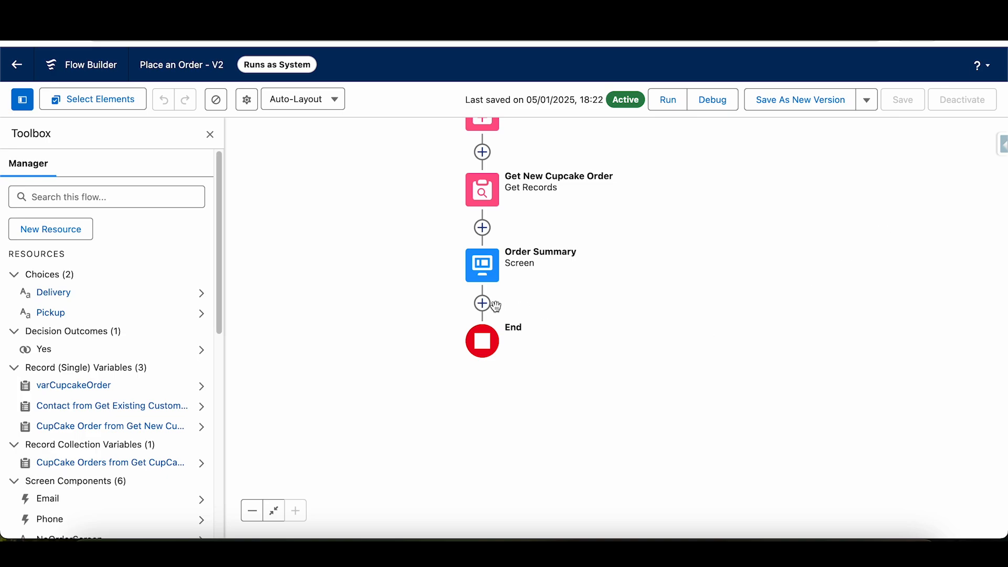
{"action": "left_click", "coordinate": [483, 308]}
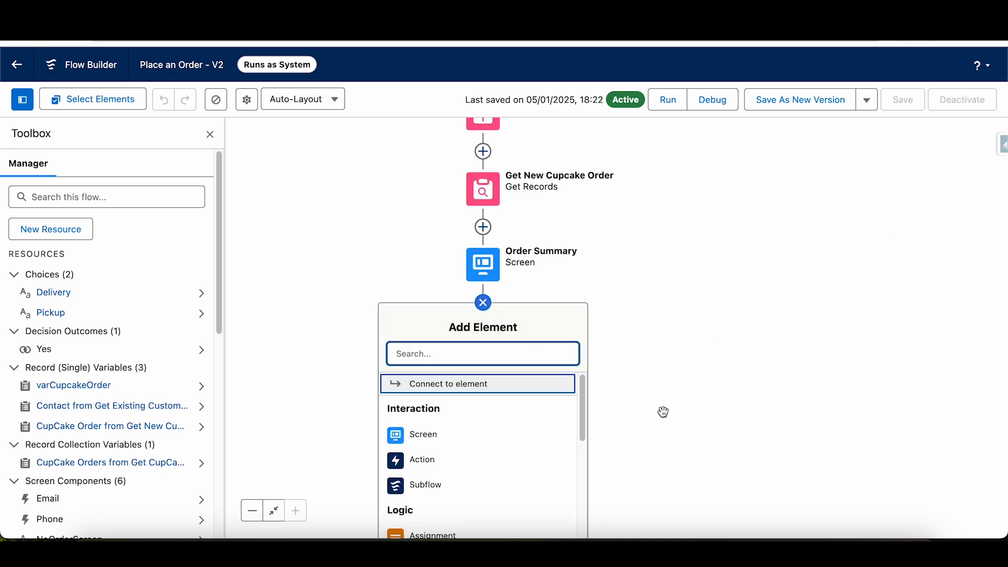
{"action": "left_click_drag", "start_coordinate": [673, 351], "coordinate": [627, 566]}
{"action": "left_click_drag", "start_coordinate": [729, 232], "coordinate": [703, 379]}
{"action": "left_click_drag", "start_coordinate": [724, 304], "coordinate": [797, 53]}
{"action": "left_click_drag", "start_coordinate": [762, 450], "coordinate": [803, 180]}
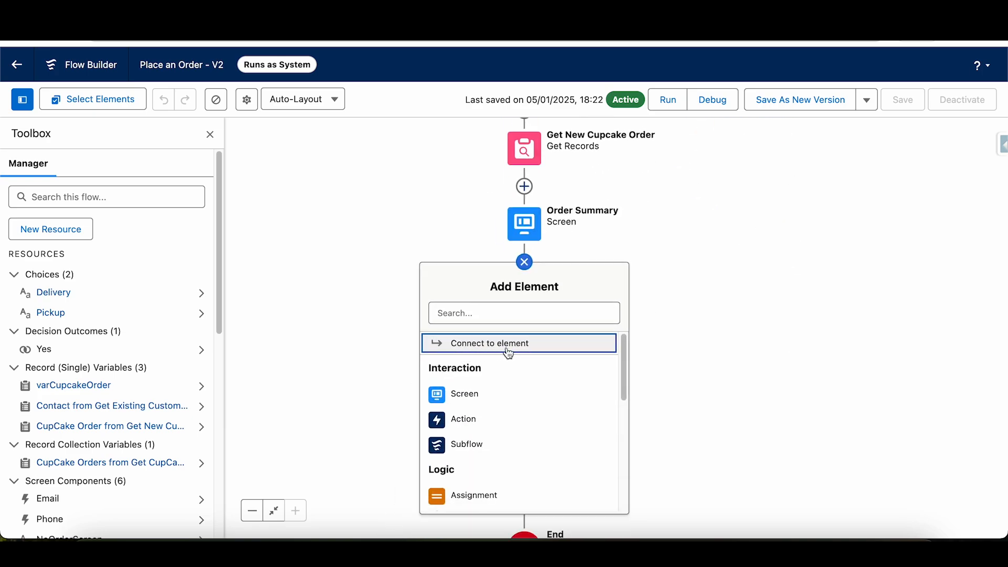
{"action": "left_click", "coordinate": [776, 198]}
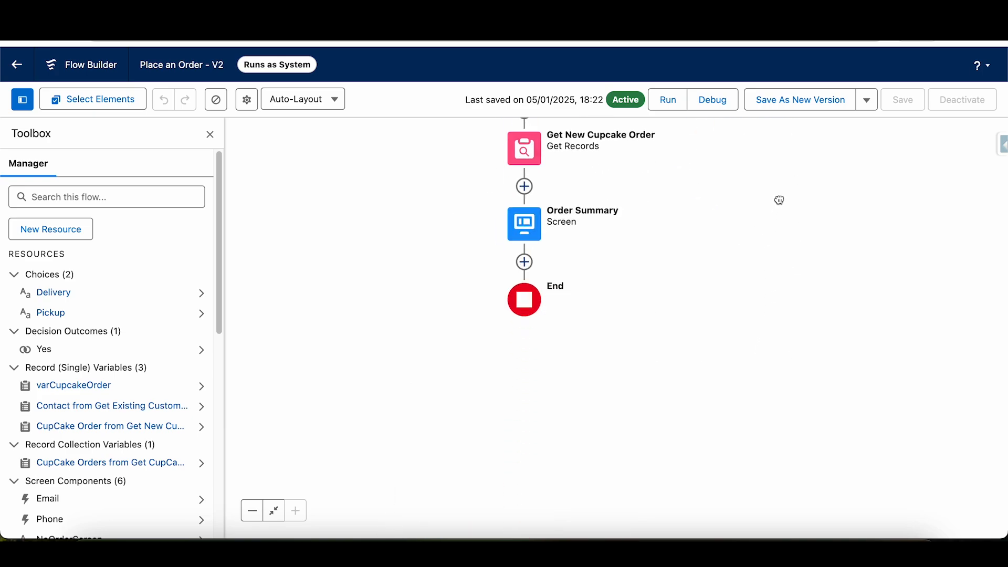
- Follow the Contact Details link after the No Recent Orders screen to its target element and return to the decision's branches
{"action": "left_click_drag", "start_coordinate": [777, 198], "coordinate": [652, 412]}
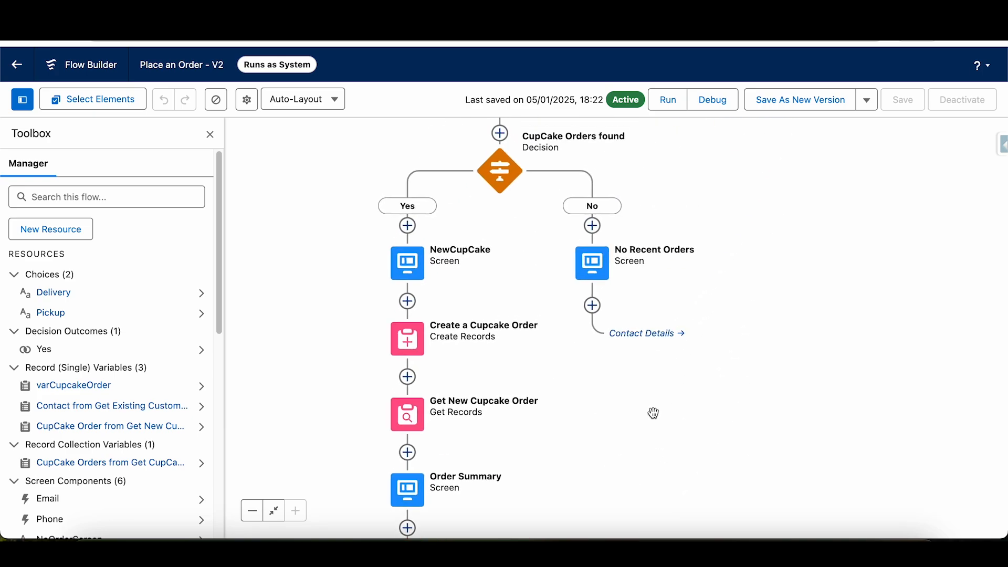
{"action": "left_click", "coordinate": [646, 336]}
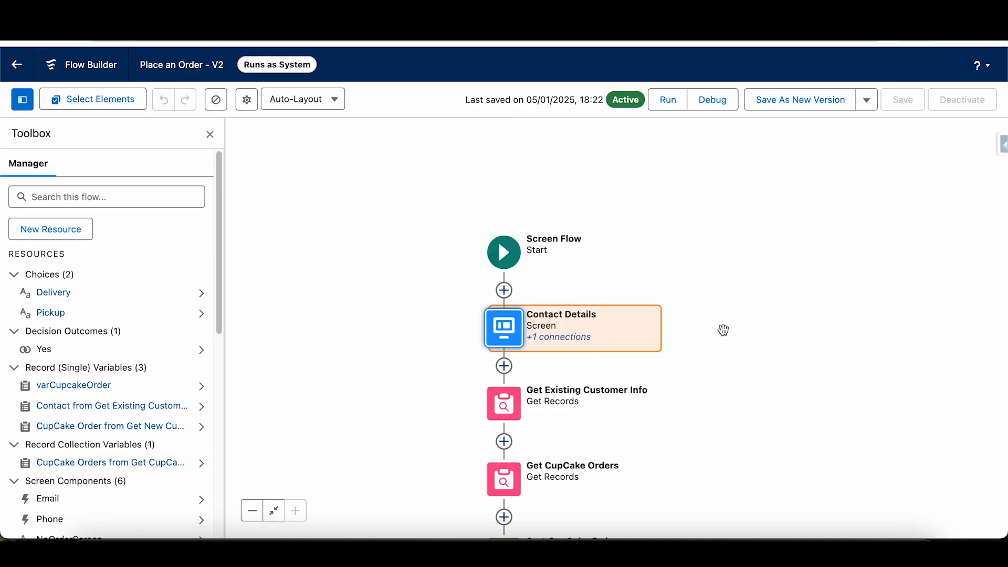
{"action": "left_click_drag", "start_coordinate": [728, 468], "coordinate": [713, 144]}
{"action": "left_click_drag", "start_coordinate": [772, 488], "coordinate": [845, 408]}
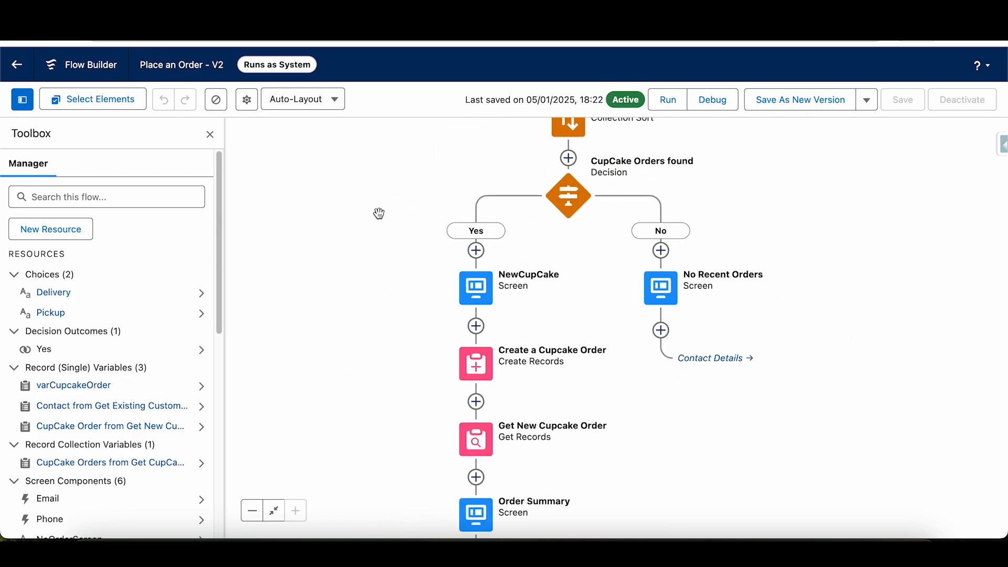
- Open the NewCupCake screen for editing and compare its layout with the Place an Order screen in the debug run
{"action": "double_click", "coordinate": [484, 295]}
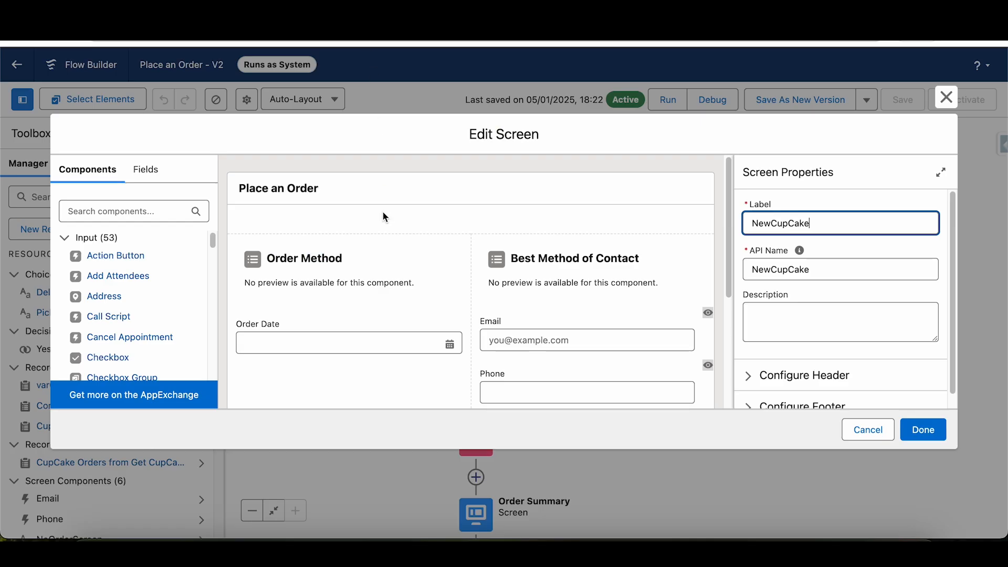
{"action": "left_click", "coordinate": [318, 262]}
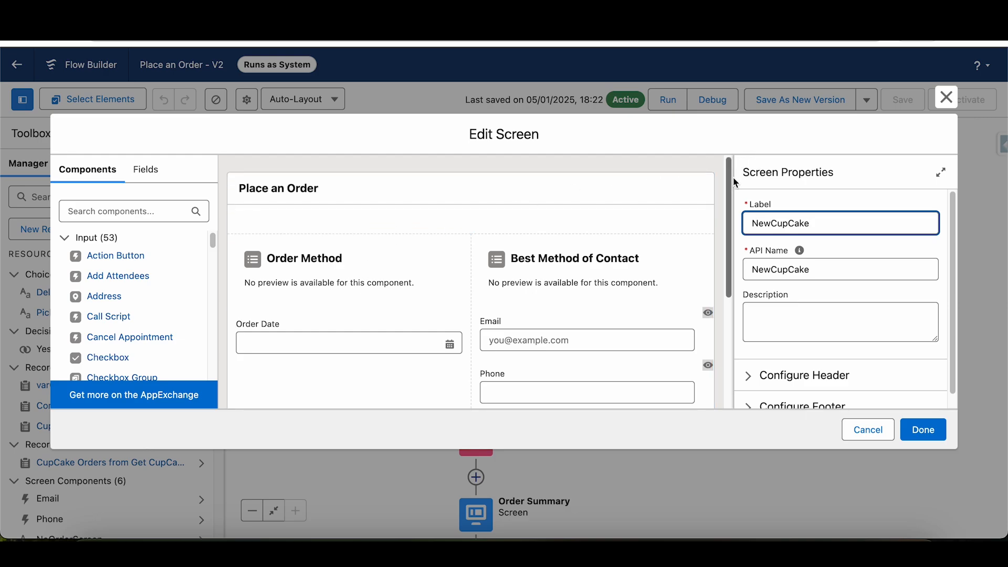
{"action": "scroll", "coordinate": [734, 178], "scroll_direction": "down", "scroll_amount": 5}
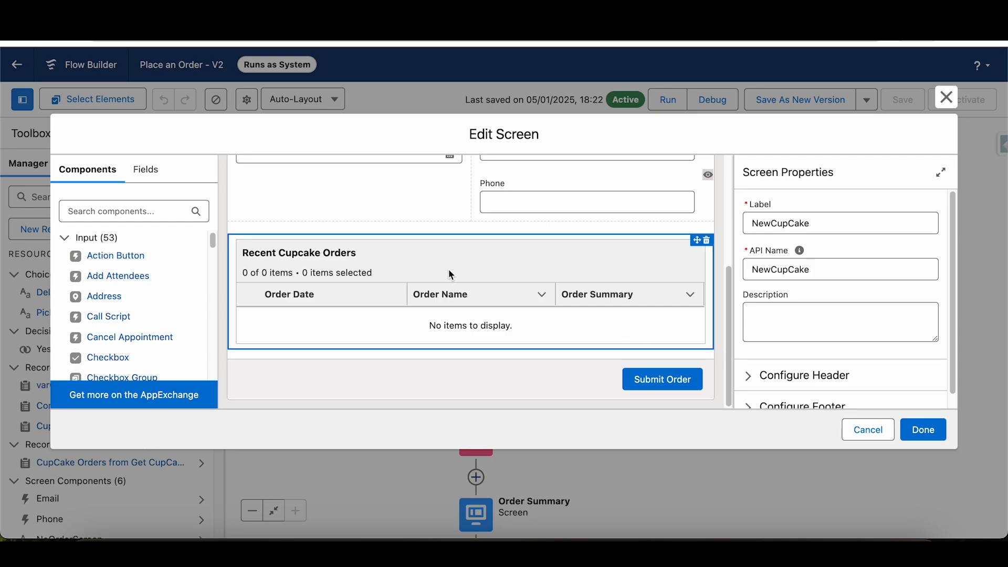
- Select the Recent Cupcake Orders data table and review its API name, label and source collection
{"action": "left_click", "coordinate": [450, 275]}
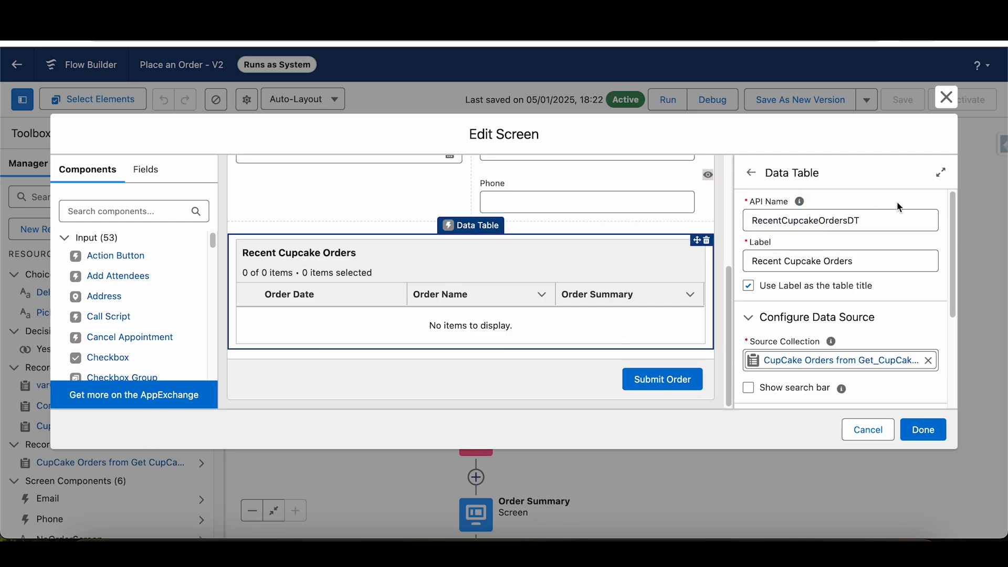
{"action": "left_click_drag", "start_coordinate": [886, 216], "coordinate": [749, 218]}
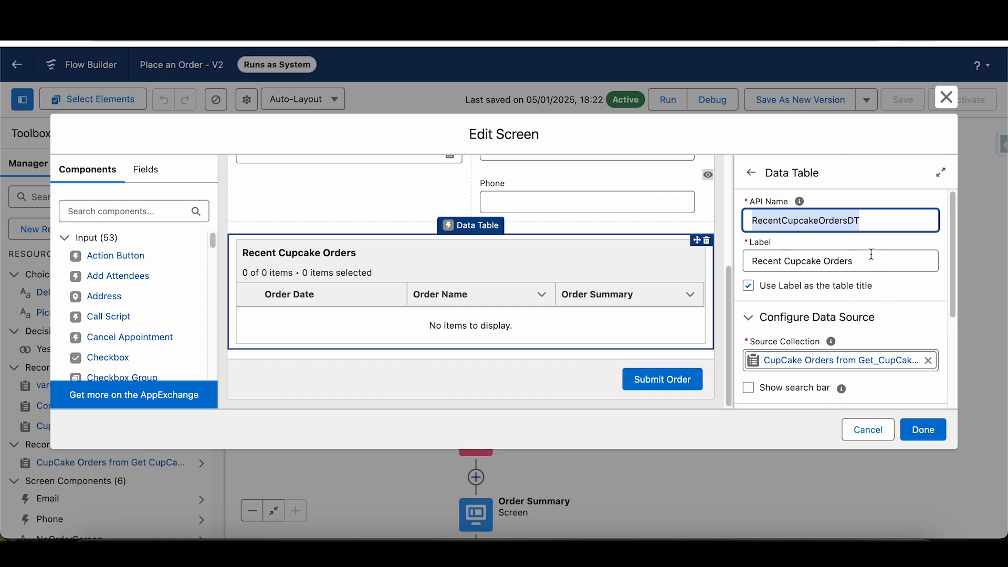
{"action": "left_click_drag", "start_coordinate": [879, 262], "coordinate": [745, 267]}
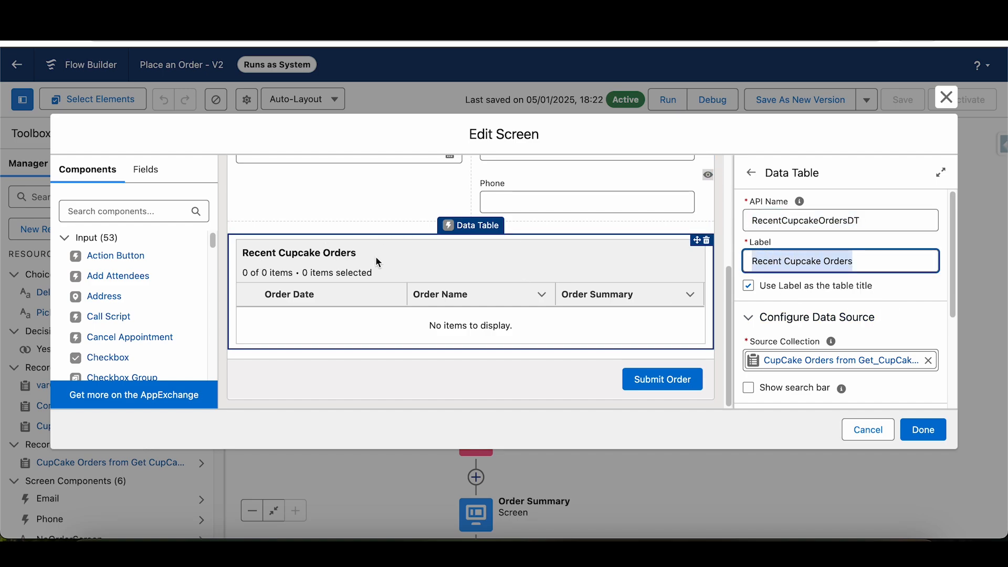
{"action": "left_click_drag", "start_coordinate": [956, 218], "coordinate": [957, 265]}
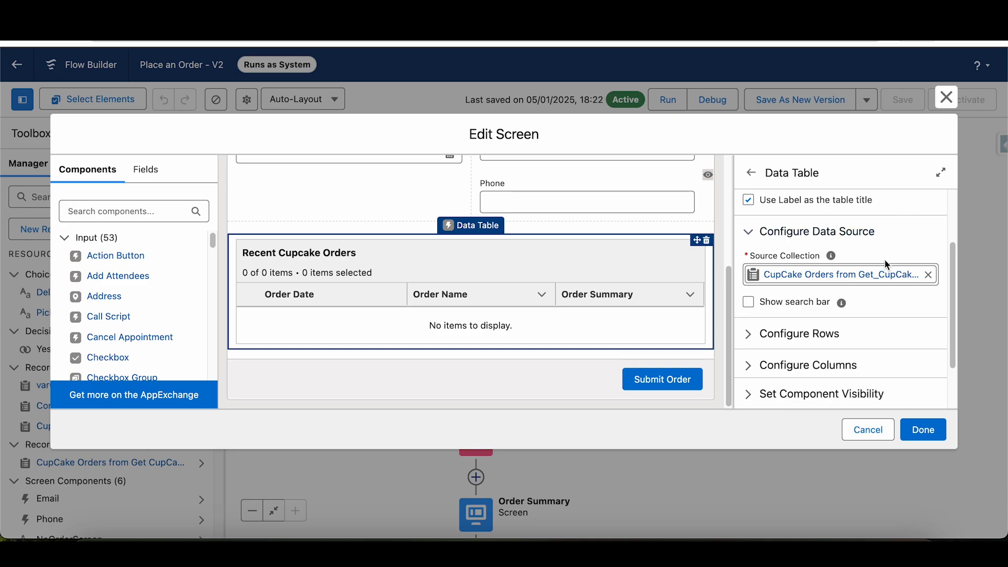
- Turn on the search bar option of the Recent Cupcake Orders data table and switch it off again
{"action": "scroll", "coordinate": [893, 284], "scroll_direction": "down", "scroll_amount": 2}
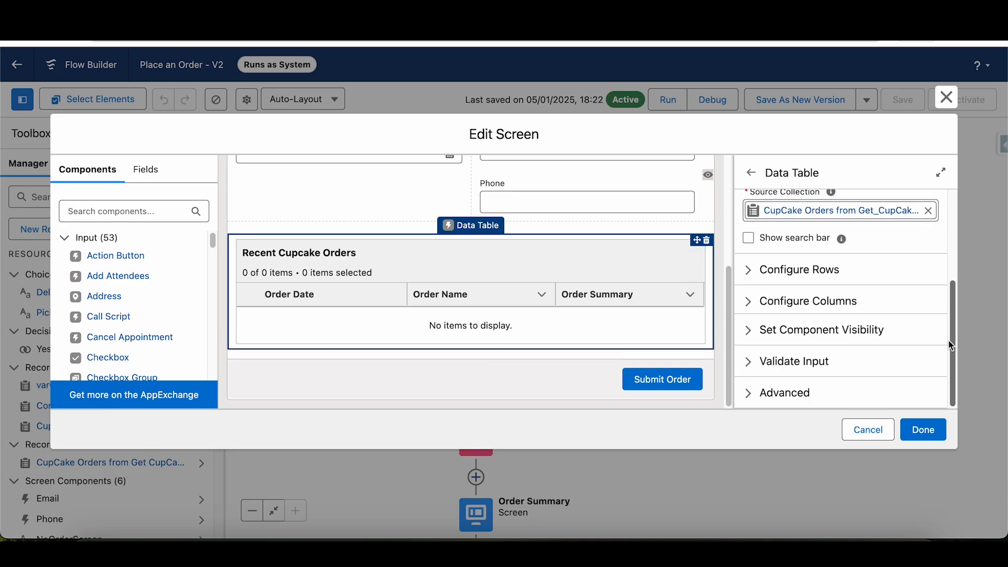
{"action": "left_click", "coordinate": [750, 239]}
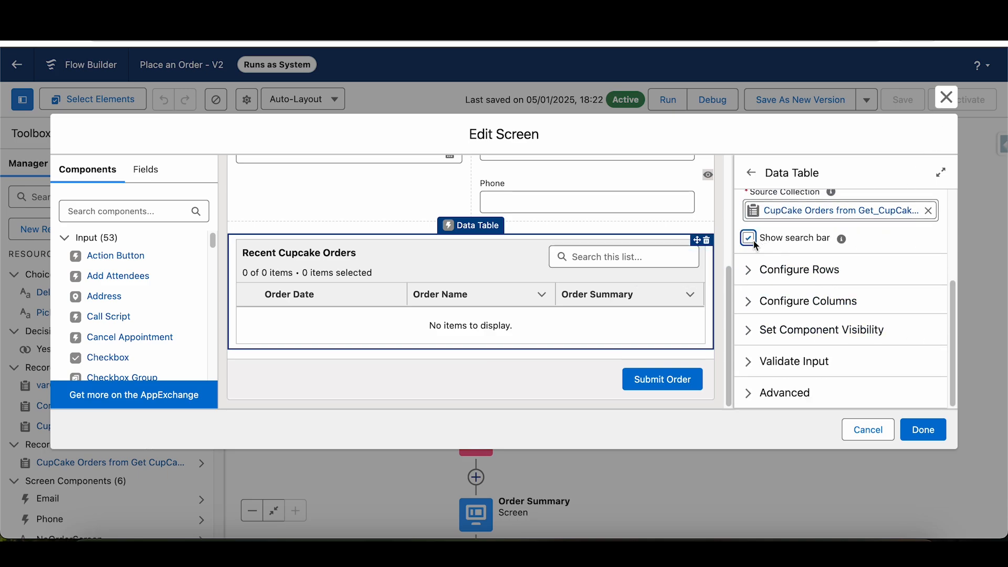
{"action": "left_click", "coordinate": [750, 240]}
- Review the data table's row selection mode and required-selection setting, comparing them with the order list in the debug run
{"action": "left_click", "coordinate": [749, 270]}
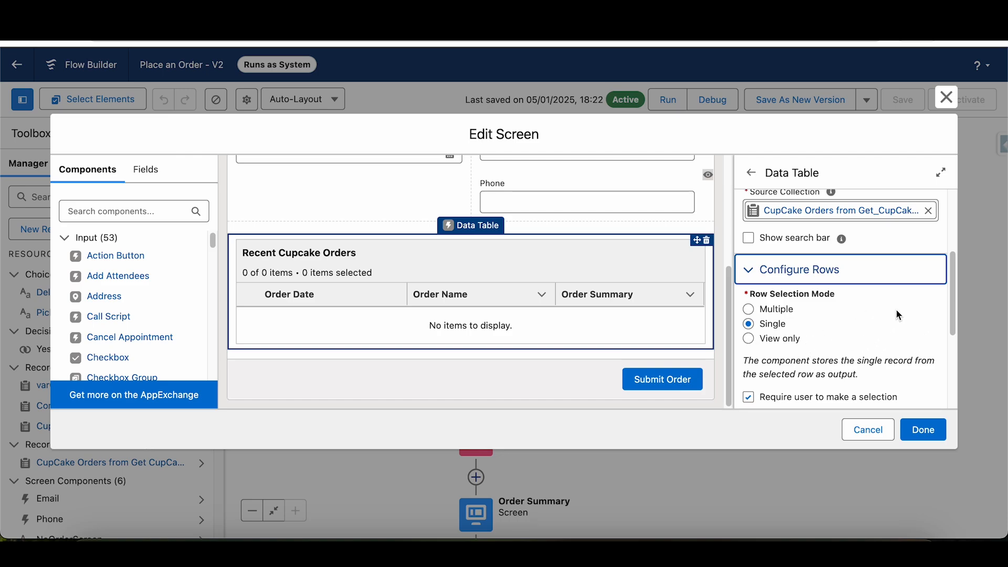
{"action": "scroll", "coordinate": [899, 315], "scroll_direction": "down", "scroll_amount": 1}
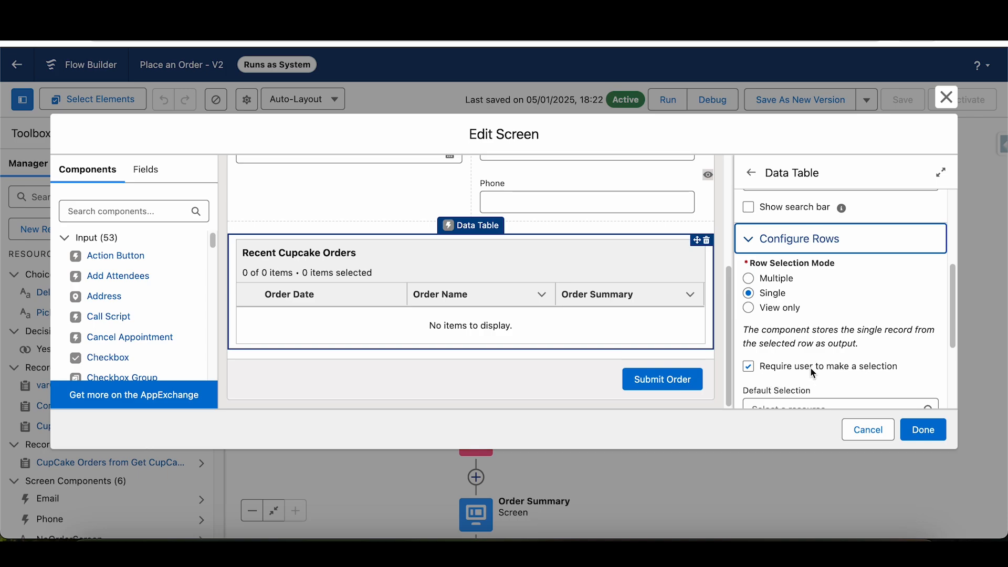
{"action": "left_click_drag", "start_coordinate": [811, 370], "coordinate": [875, 369]}
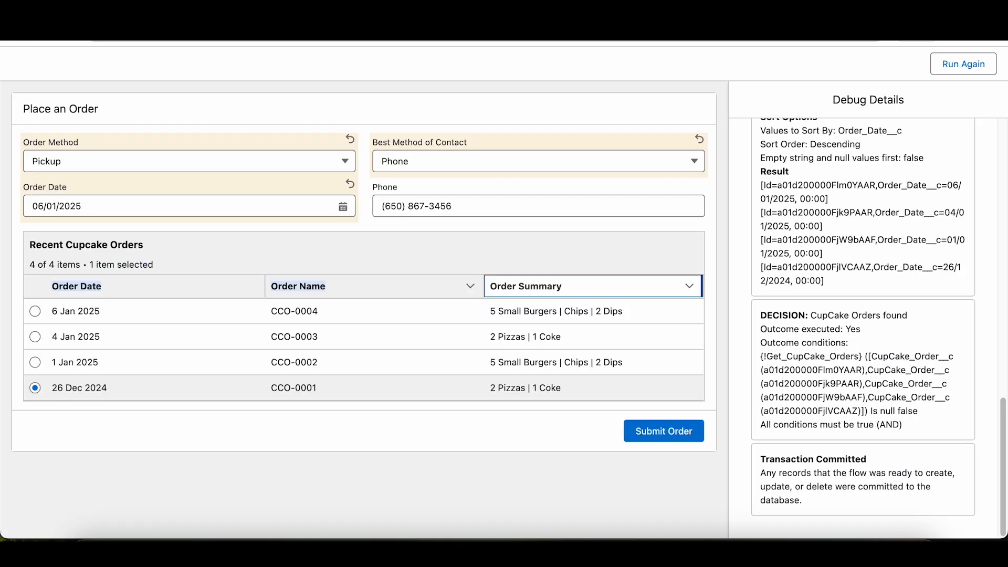
{"action": "left_click", "coordinate": [41, 318]}
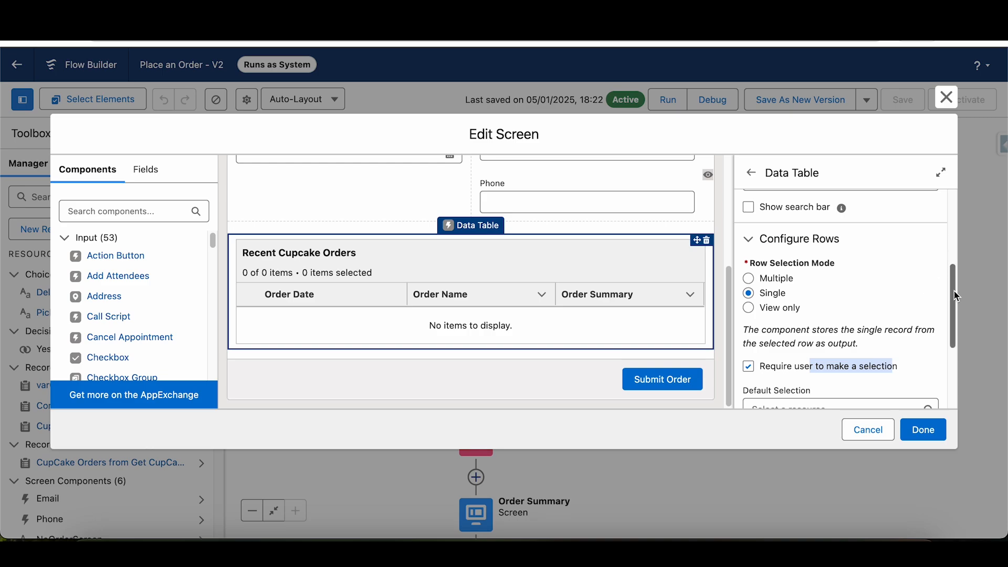
- Add a trial column with source field OwnerId to the Recent Cupcake Orders data table and delete it again
{"action": "scroll", "coordinate": [953, 291], "scroll_direction": "down", "scroll_amount": 3}
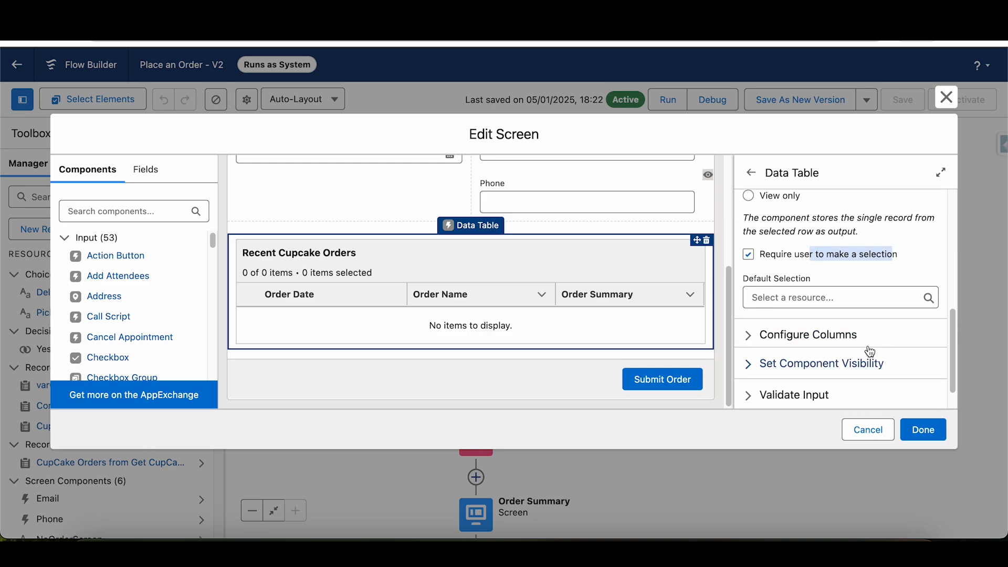
{"action": "left_click", "coordinate": [748, 337]}
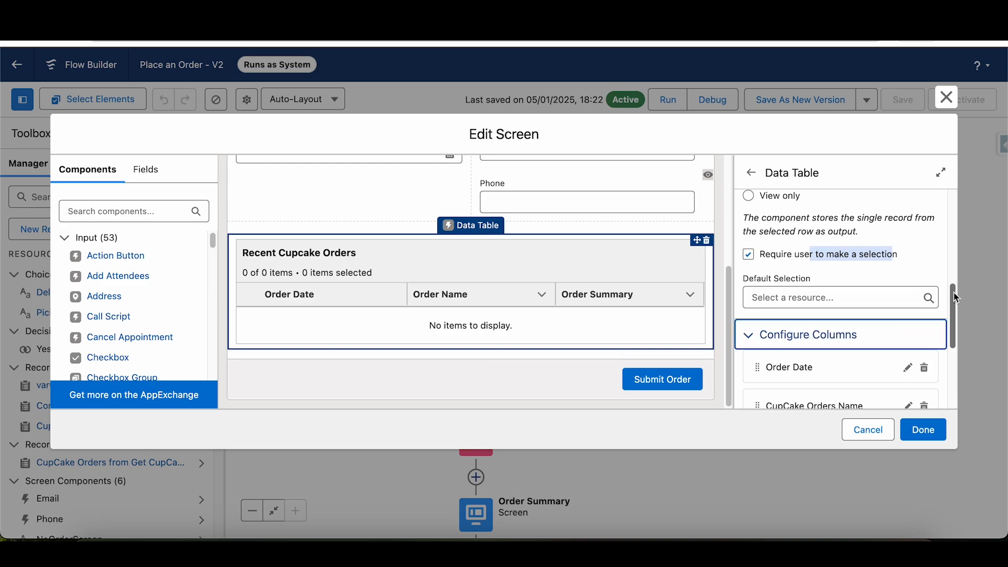
{"action": "scroll", "coordinate": [945, 294], "scroll_direction": "down", "scroll_amount": 3}
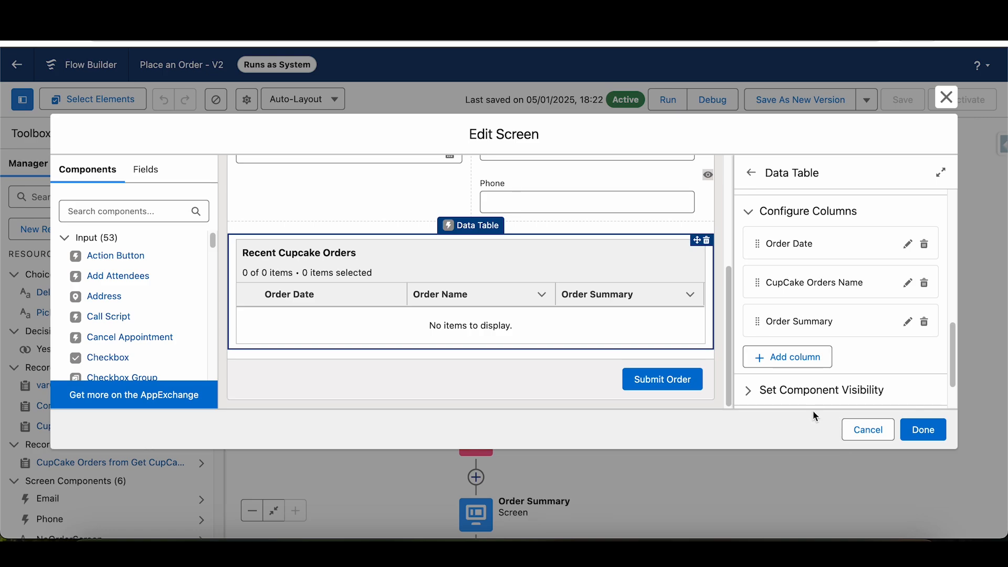
{"action": "left_click", "coordinate": [786, 358]}
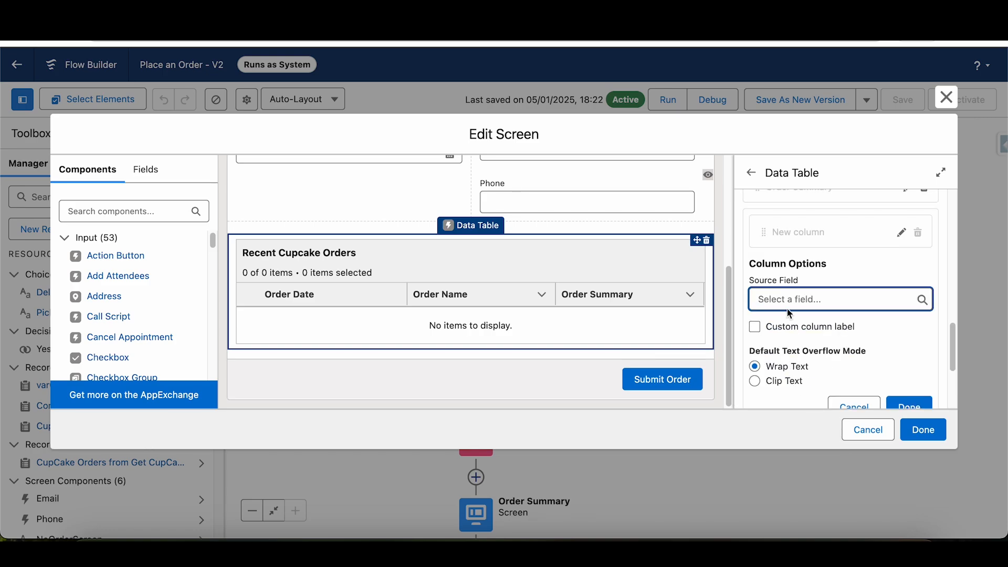
{"action": "left_click", "coordinate": [785, 293]}
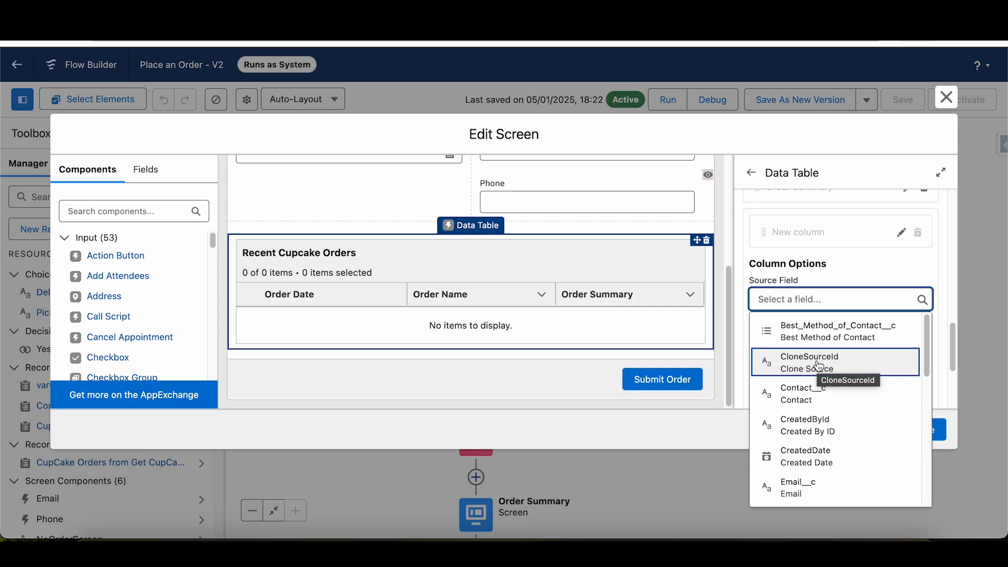
{"action": "scroll", "coordinate": [836, 457], "scroll_direction": "down", "scroll_amount": 1}
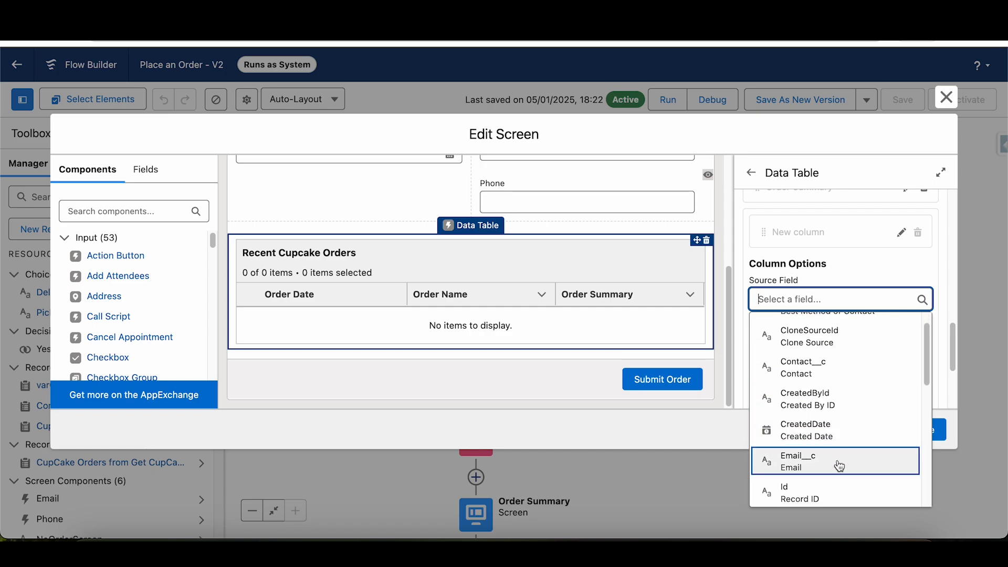
{"action": "scroll", "coordinate": [833, 451], "scroll_direction": "down", "scroll_amount": 5}
{"action": "scroll", "coordinate": [835, 451], "scroll_direction": "down", "scroll_amount": 3}
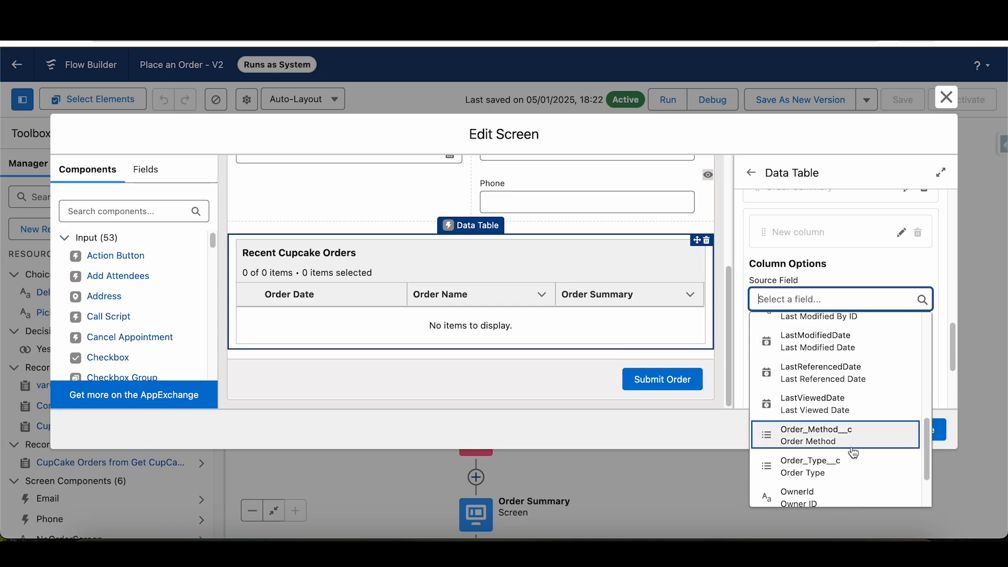
{"action": "scroll", "coordinate": [830, 441], "scroll_direction": "down", "scroll_amount": 1}
{"action": "left_click", "coordinate": [832, 474]}
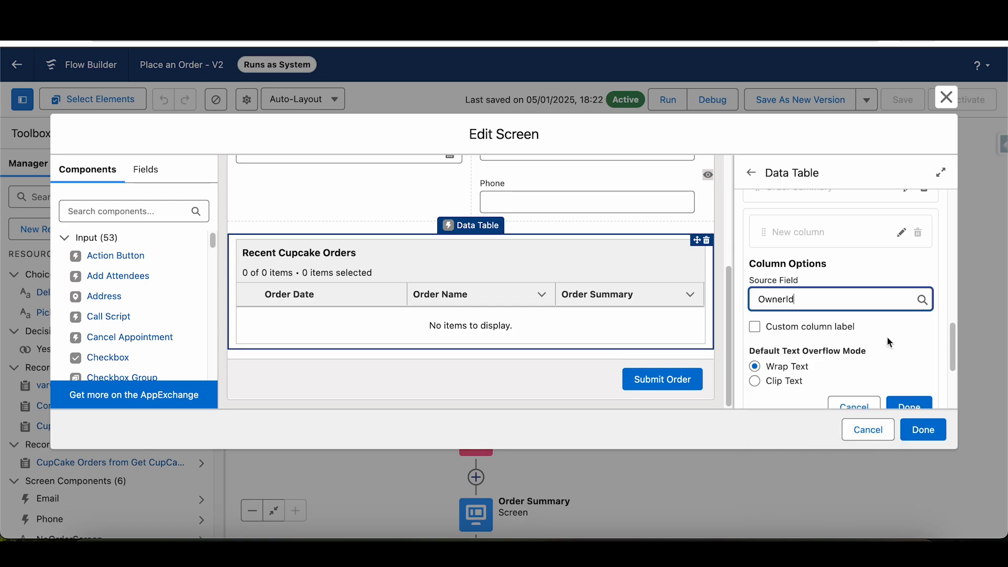
{"action": "scroll", "coordinate": [952, 350], "scroll_direction": "down", "scroll_amount": 1}
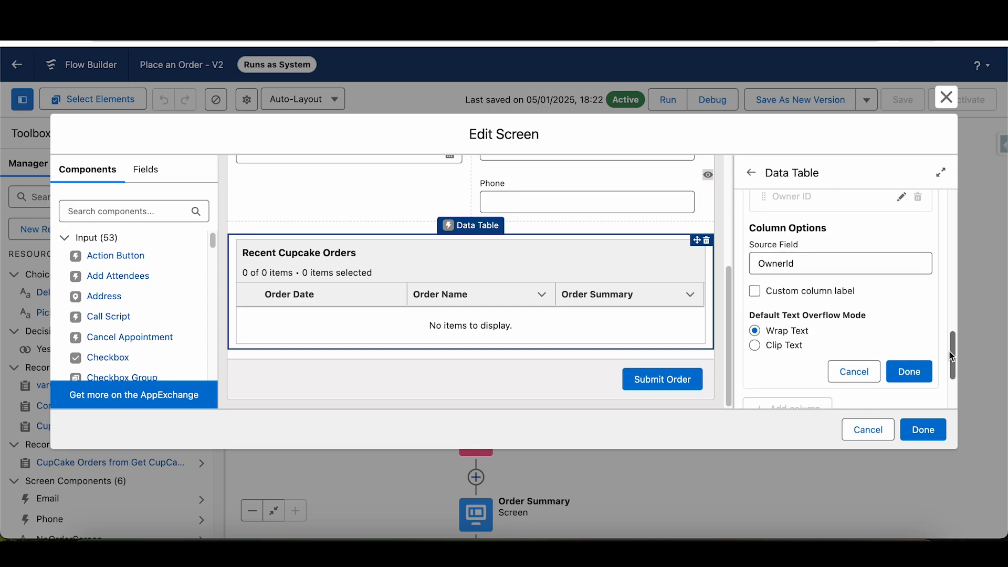
{"action": "left_click", "coordinate": [911, 372]}
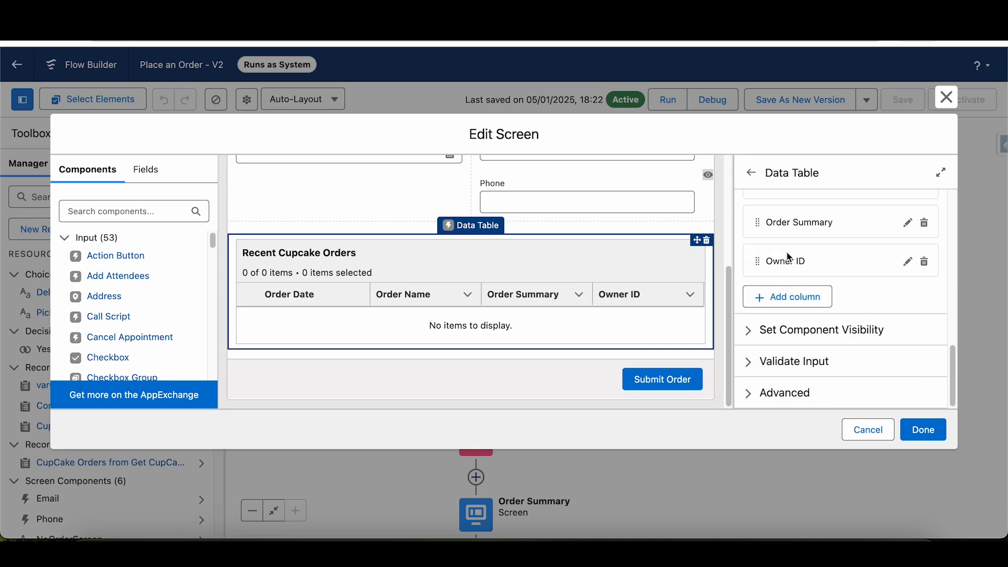
{"action": "left_click", "coordinate": [925, 262]}
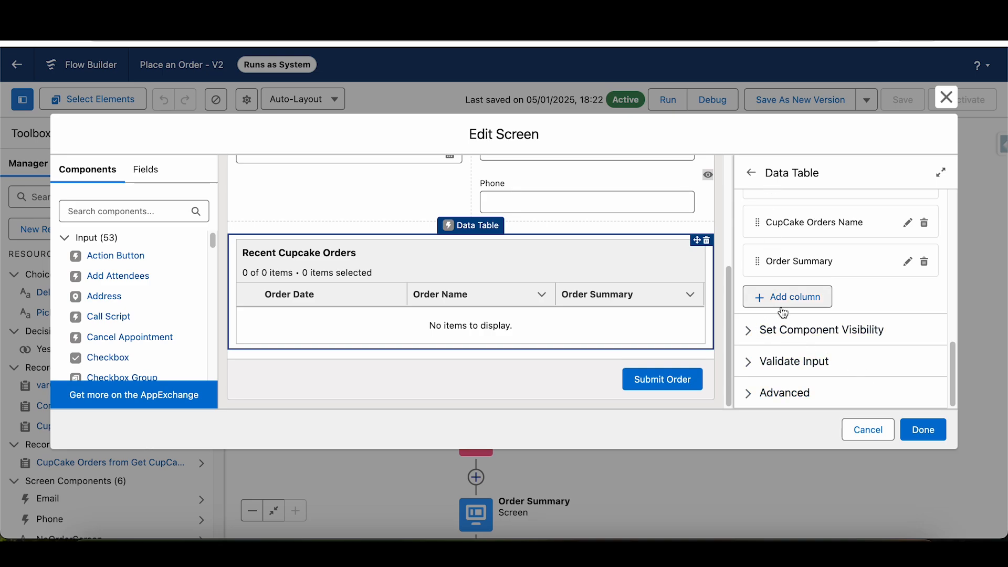
- Review the data table's component visibility and advanced settings, including the revisited screen values, and collapse both sections
{"action": "left_click", "coordinate": [755, 331]}
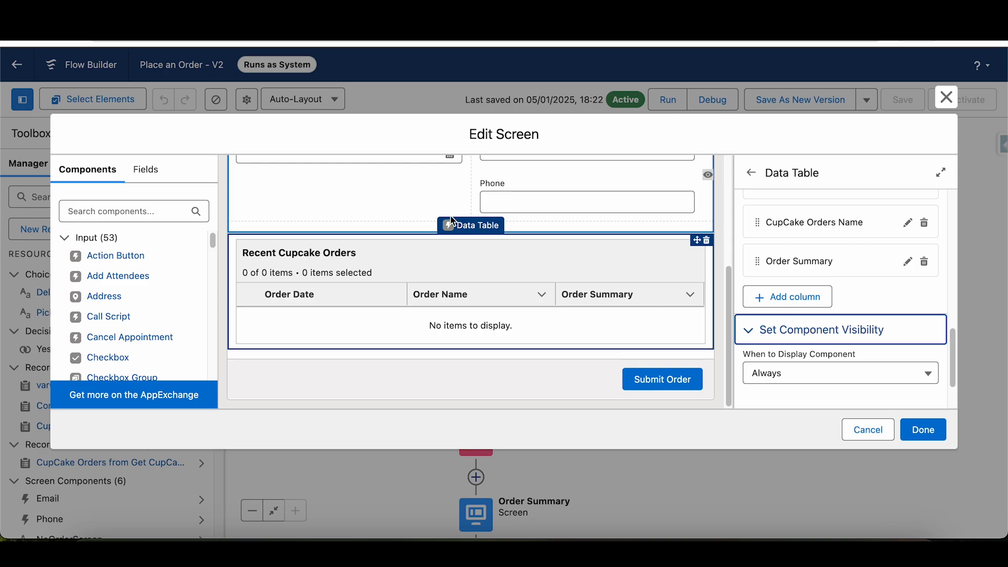
{"action": "left_click", "coordinate": [748, 330]}
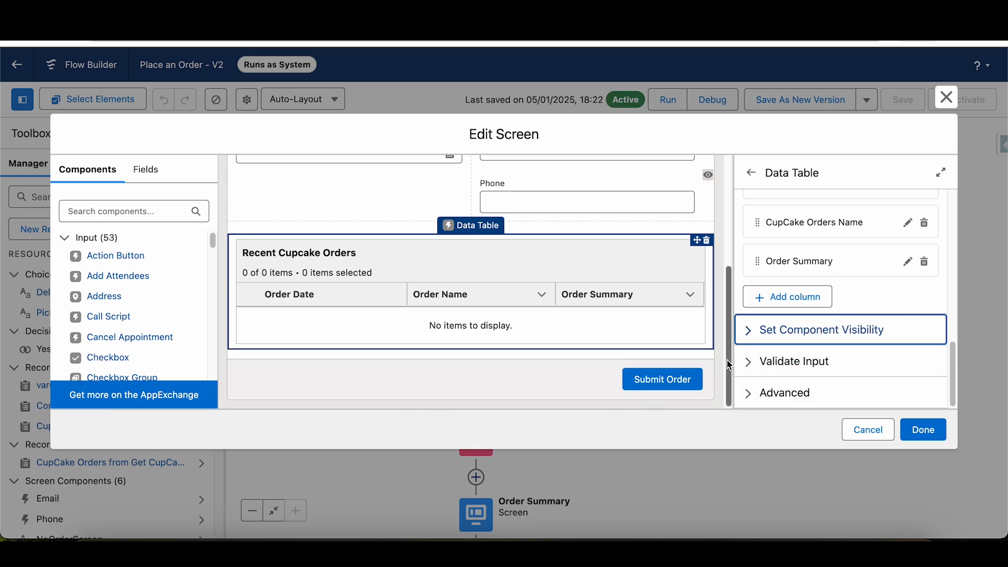
{"action": "left_click", "coordinate": [748, 394]}
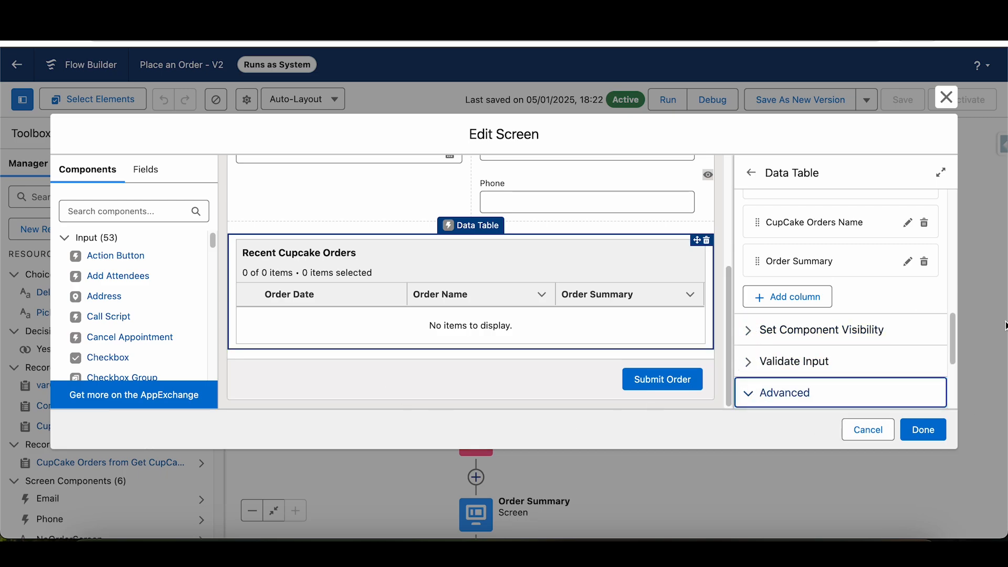
{"action": "scroll", "coordinate": [957, 397], "scroll_direction": "down", "scroll_amount": 3}
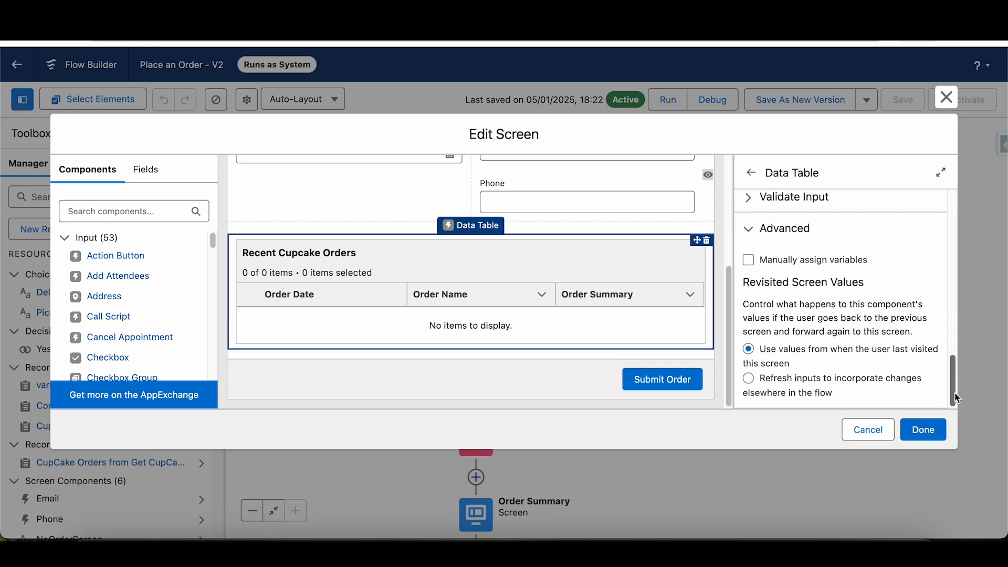
{"action": "scroll", "coordinate": [957, 397], "scroll_direction": "up", "scroll_amount": 3}
{"action": "left_click", "coordinate": [755, 365]}
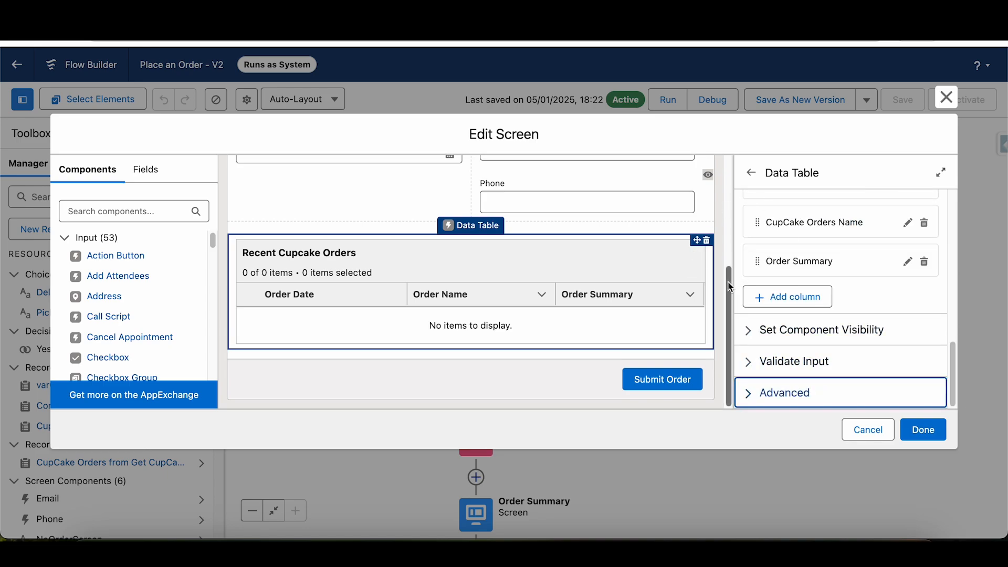
- Select the Email component under Best Method of Contact to view its properties
{"action": "left_click_drag", "start_coordinate": [731, 287], "coordinate": [736, 158]}
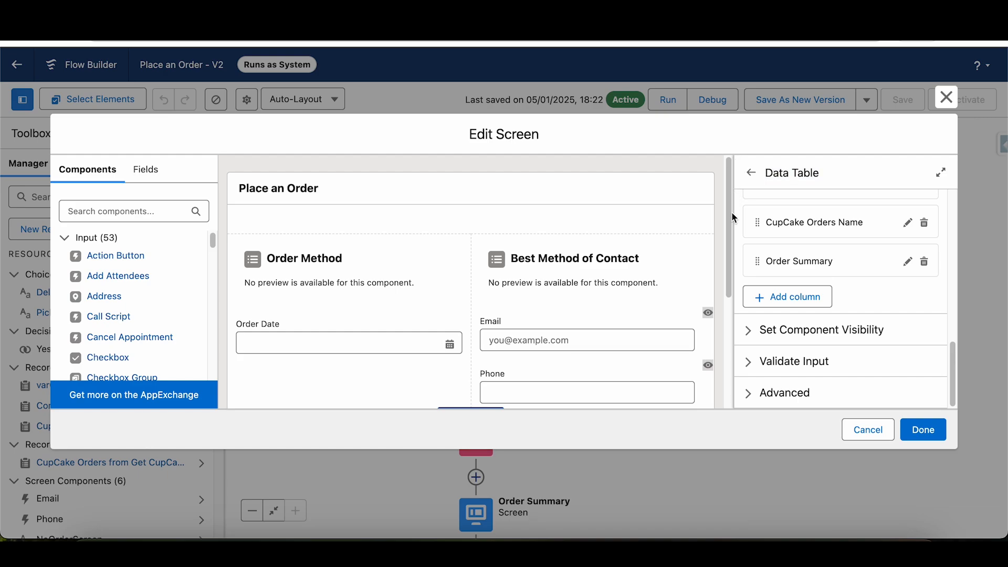
{"action": "scroll", "coordinate": [587, 259], "scroll_direction": "down", "scroll_amount": 1}
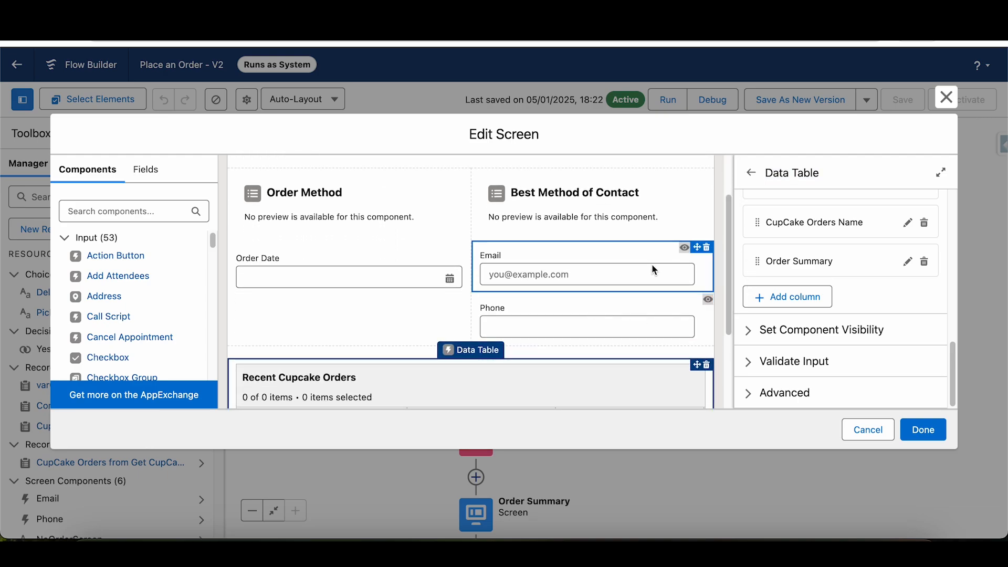
{"action": "left_click", "coordinate": [580, 251]}
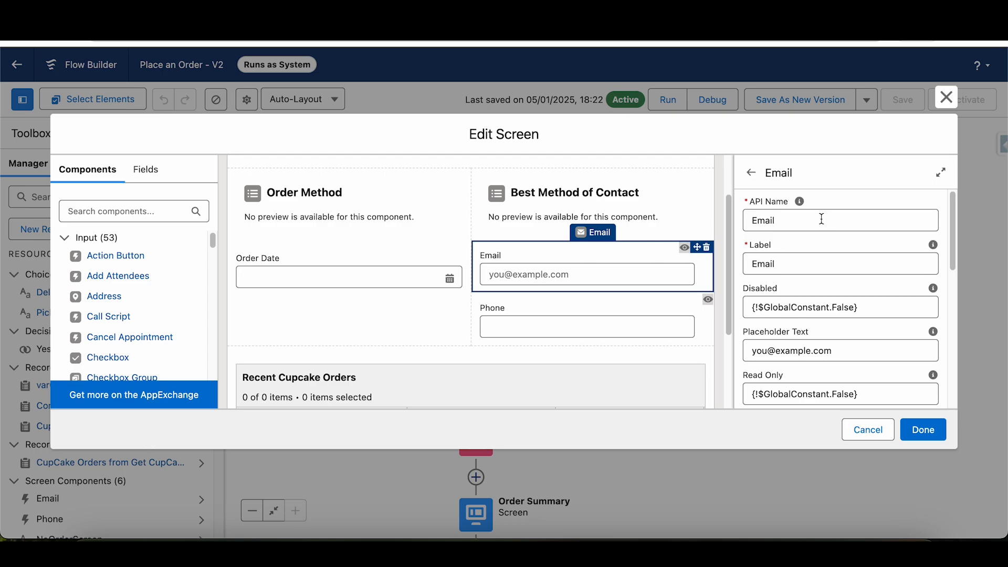
- Search the component library for "email" and review the Email component's attributes, including its placeholder text and value
{"action": "left_click_drag", "start_coordinate": [822, 219], "coordinate": [734, 223]}
{"action": "left_click", "coordinate": [100, 211]}
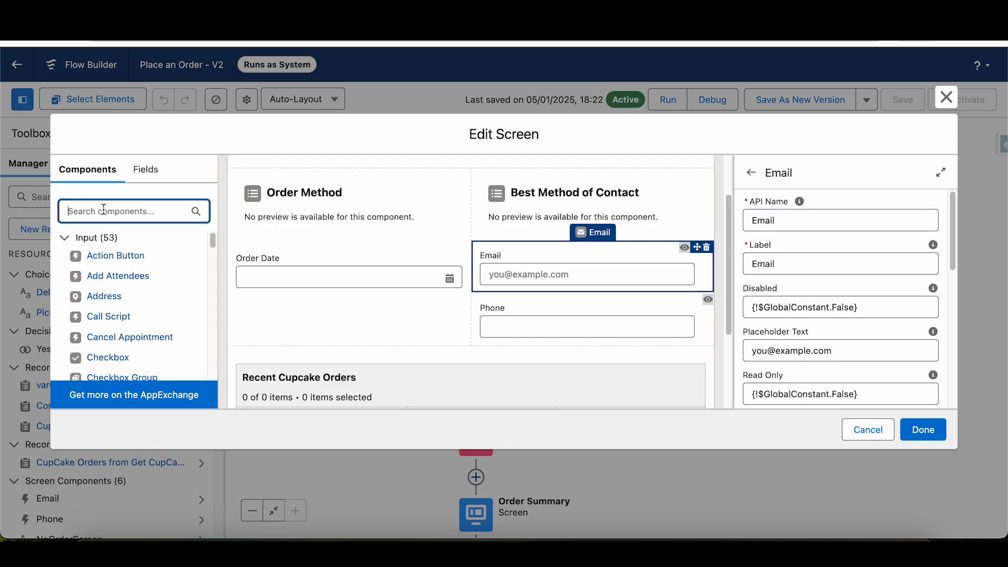
{"action": "type", "text": "email"}
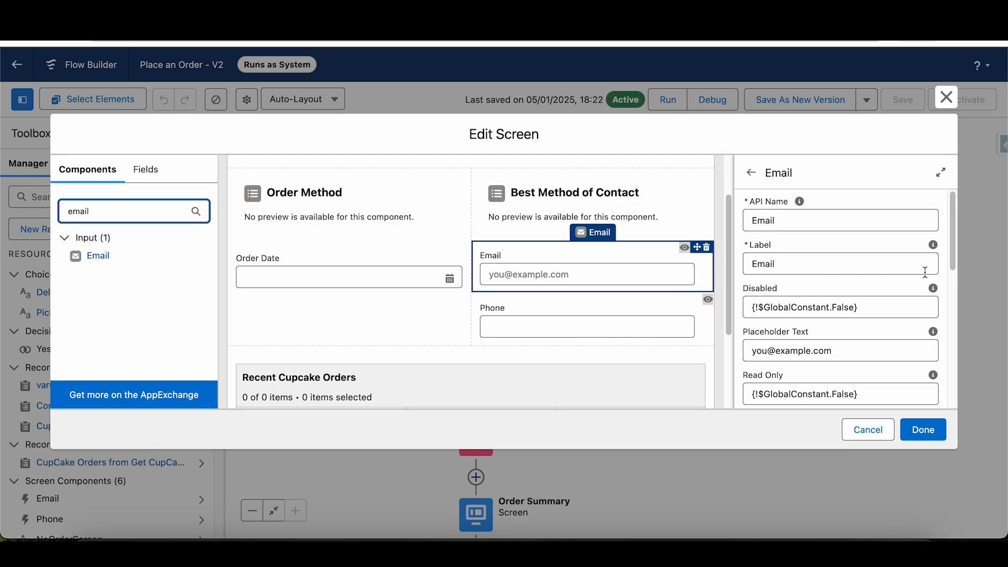
{"action": "scroll", "coordinate": [930, 276], "scroll_direction": "down", "scroll_amount": 3}
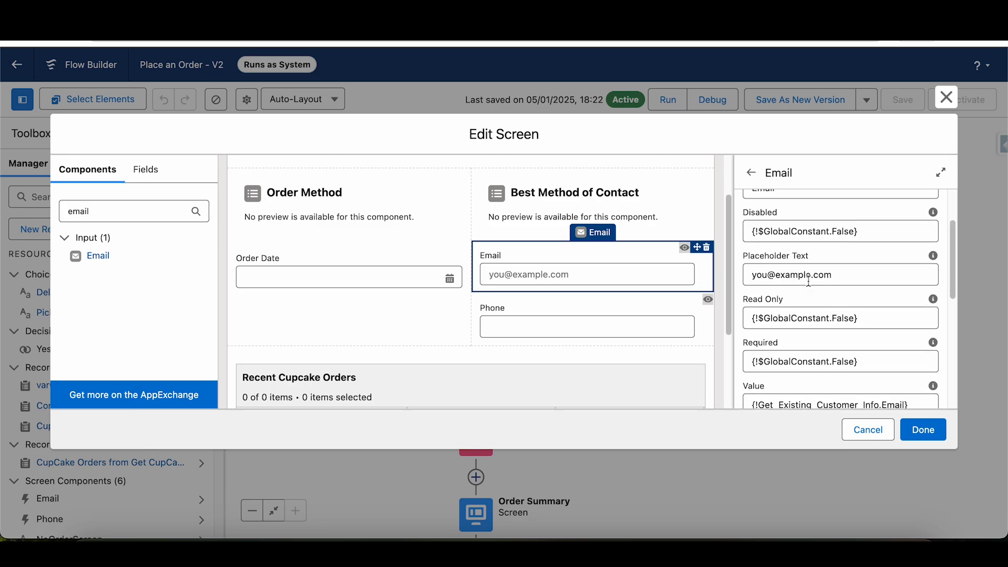
{"action": "left_click_drag", "start_coordinate": [953, 289], "coordinate": [954, 316]}
{"action": "scroll", "coordinate": [954, 316], "scroll_direction": "down", "scroll_amount": 1}
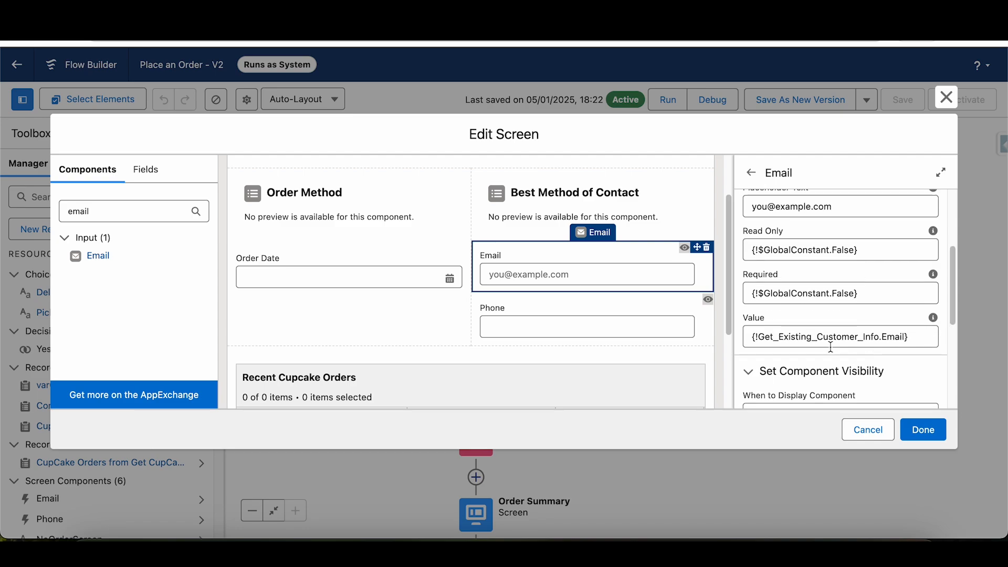
{"action": "scroll", "coordinate": [952, 329], "scroll_direction": "down", "scroll_amount": 2}
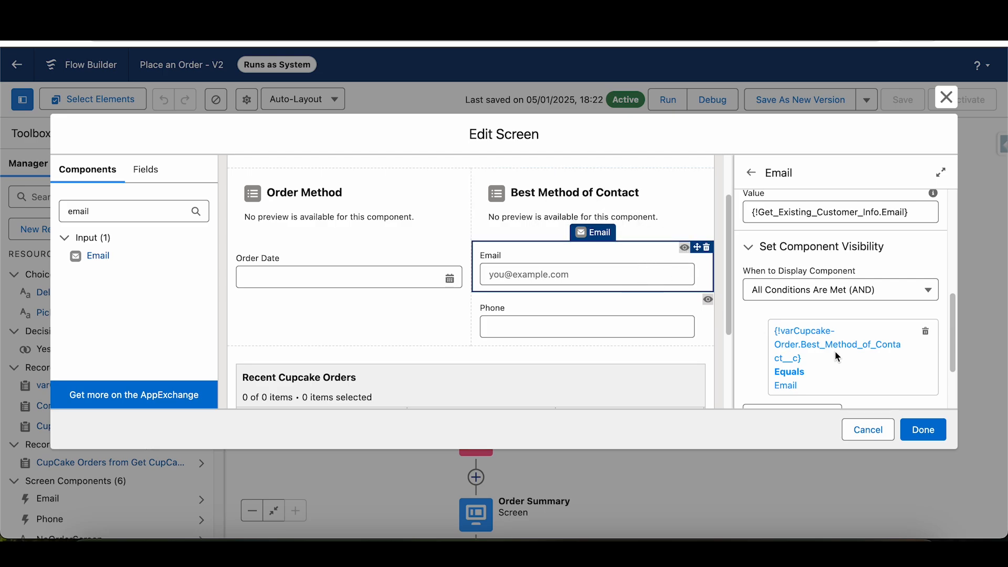
- Examine the Email component's visibility condition on Best Method of Contact, then close it and check the remaining property sections
{"action": "left_click", "coordinate": [821, 362]}
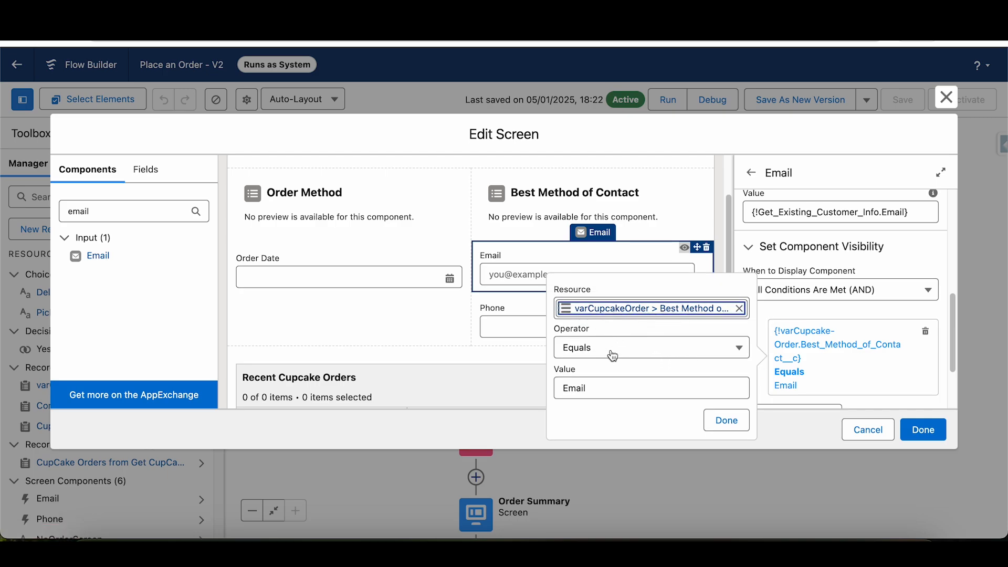
{"action": "left_click", "coordinate": [713, 420]}
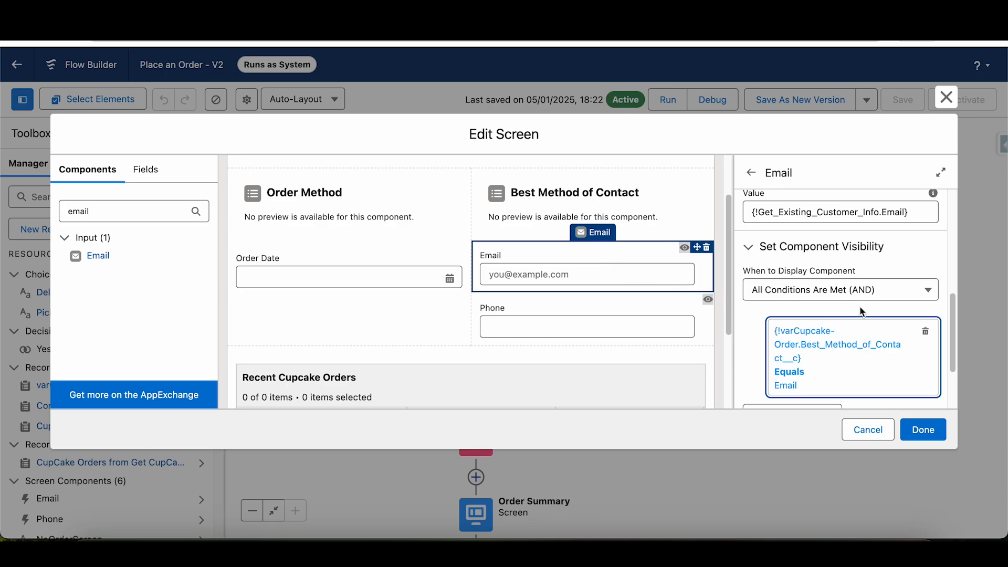
{"action": "left_click_drag", "start_coordinate": [954, 320], "coordinate": [957, 356]}
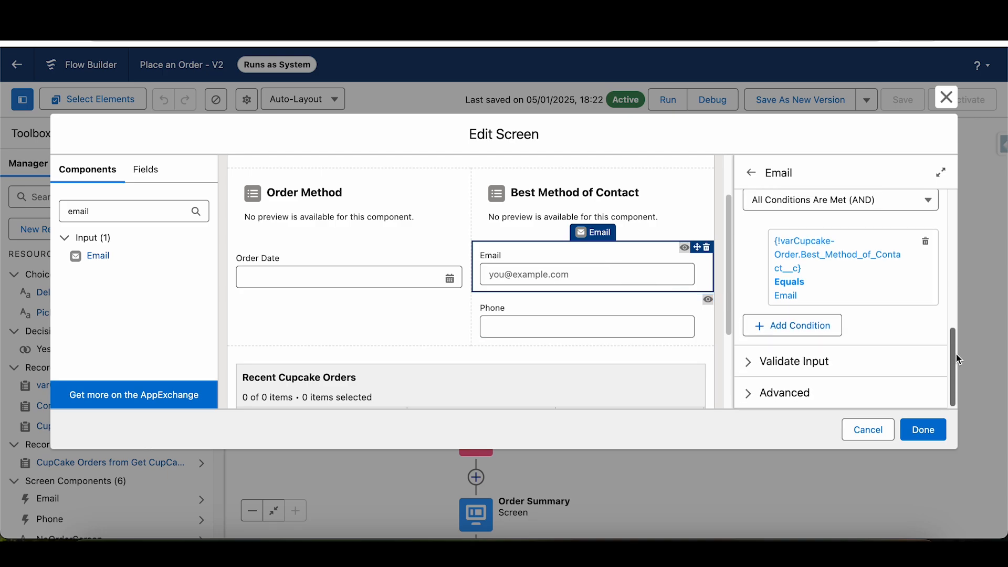
{"action": "scroll", "coordinate": [957, 354], "scroll_direction": "up", "scroll_amount": 3}
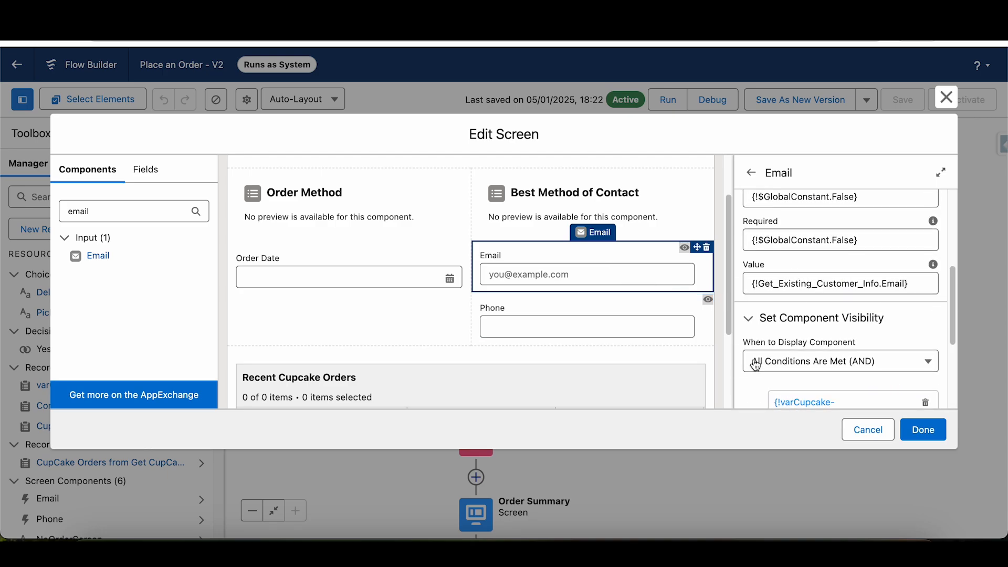
{"action": "left_click", "coordinate": [757, 328]}
- Select the Phone component, search the component library for "phon", and examine the Phone component's visibility condition
{"action": "left_click", "coordinate": [507, 331]}
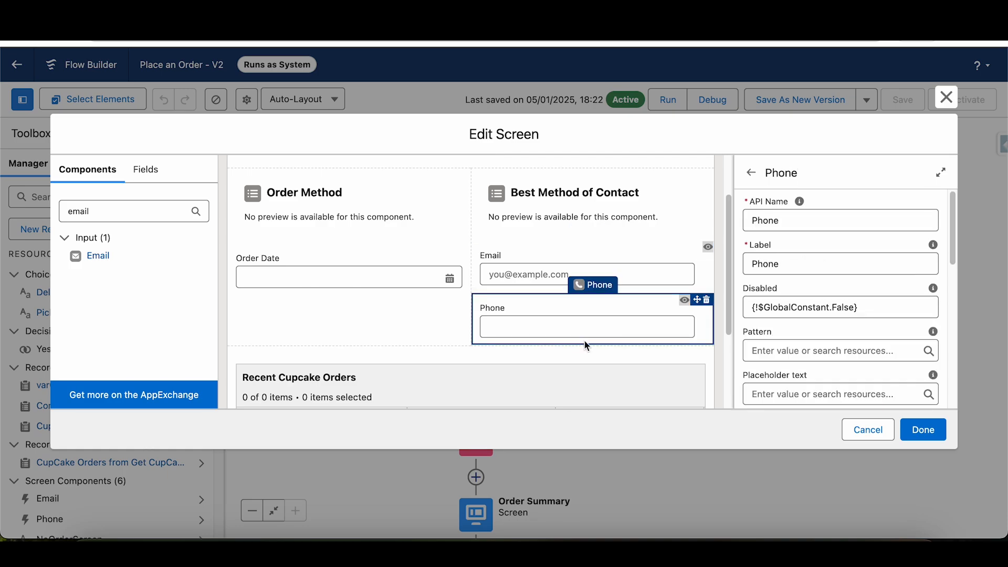
{"action": "left_click", "coordinate": [121, 216]}
{"action": "double_click", "coordinate": [121, 216]}
{"action": "type", "text": "phon"}
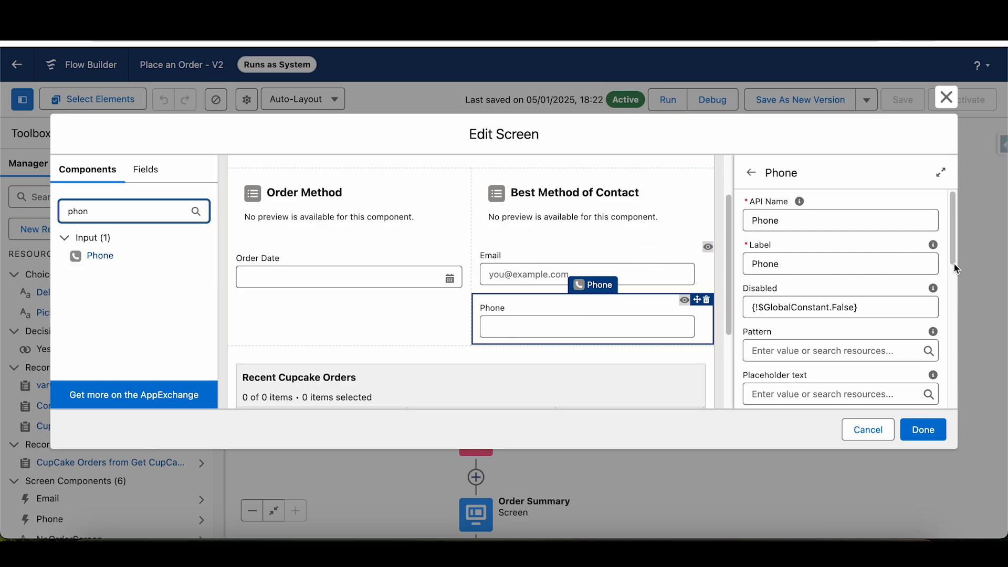
{"action": "left_click_drag", "start_coordinate": [953, 244], "coordinate": [940, 362]}
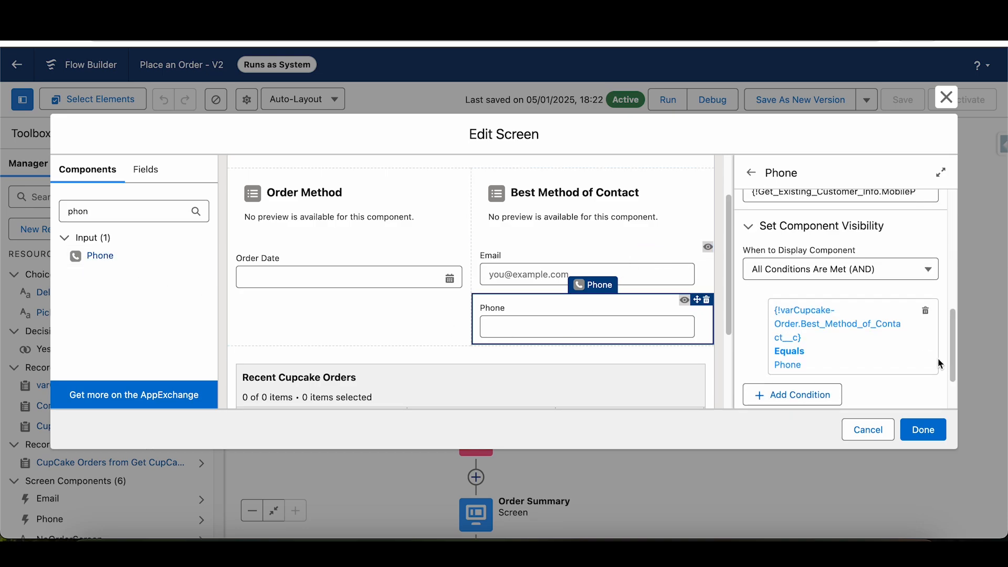
{"action": "left_click", "coordinate": [812, 329]}
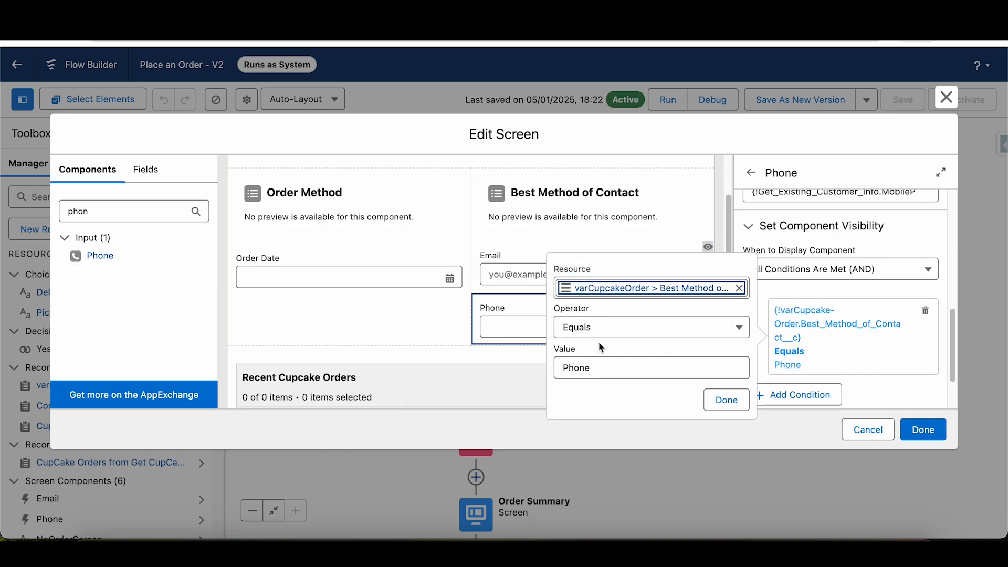
{"action": "left_click", "coordinate": [727, 400]}
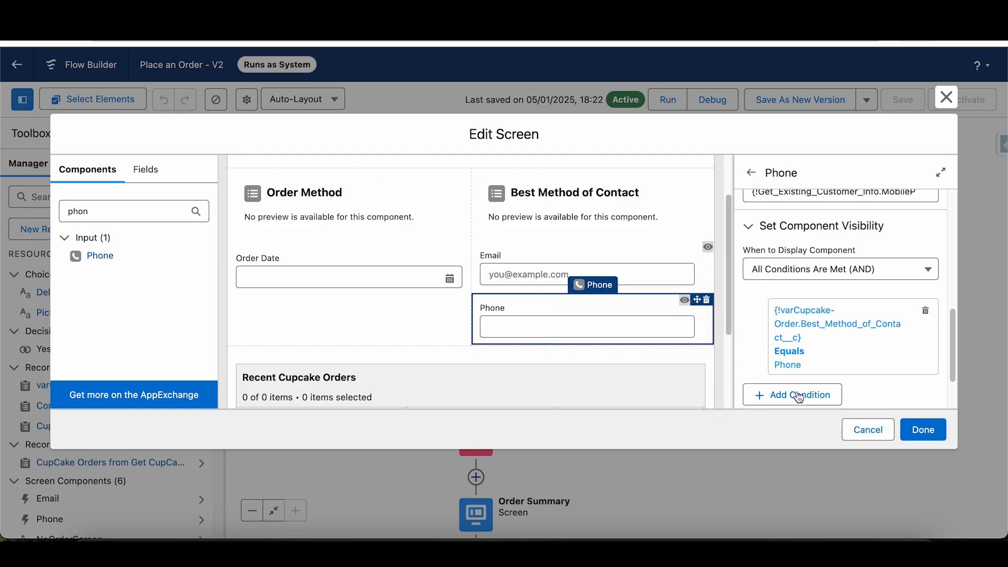
- Compare the Order Date, Order Method and Best Method of Contact record fields with the Email and Phone components, and close the screen editor
{"action": "left_click", "coordinate": [297, 292]}
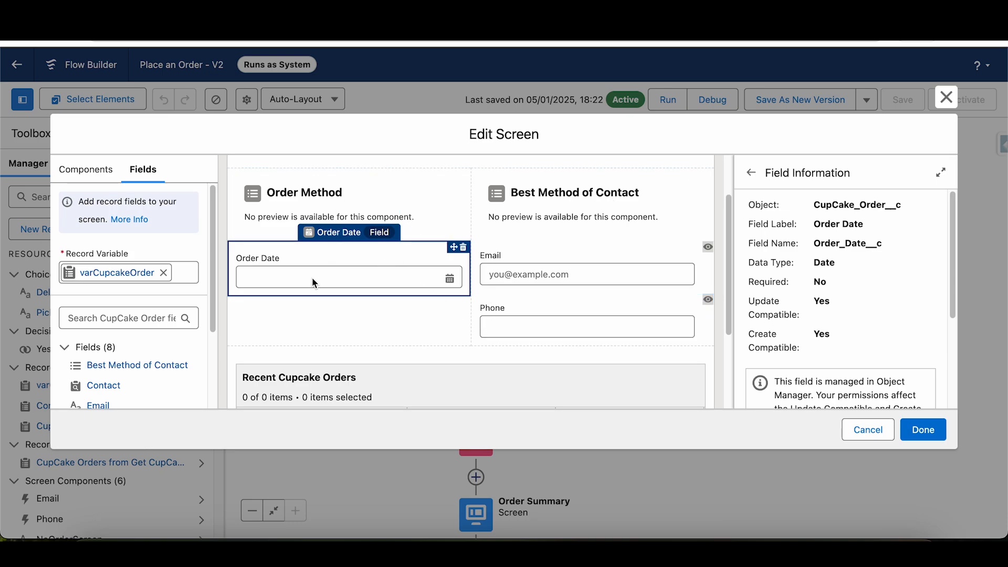
{"action": "left_click", "coordinate": [327, 194]}
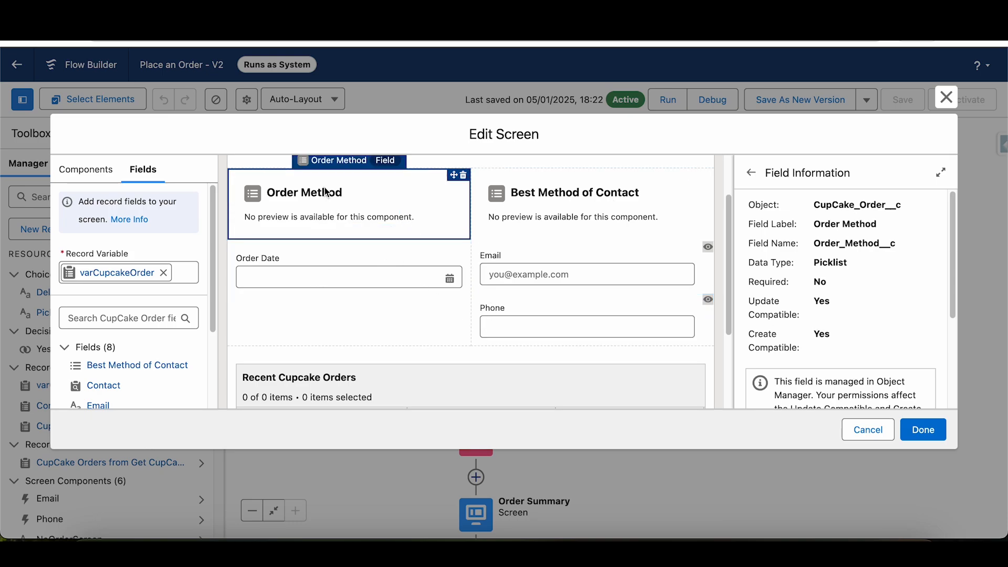
{"action": "left_click", "coordinate": [528, 195]}
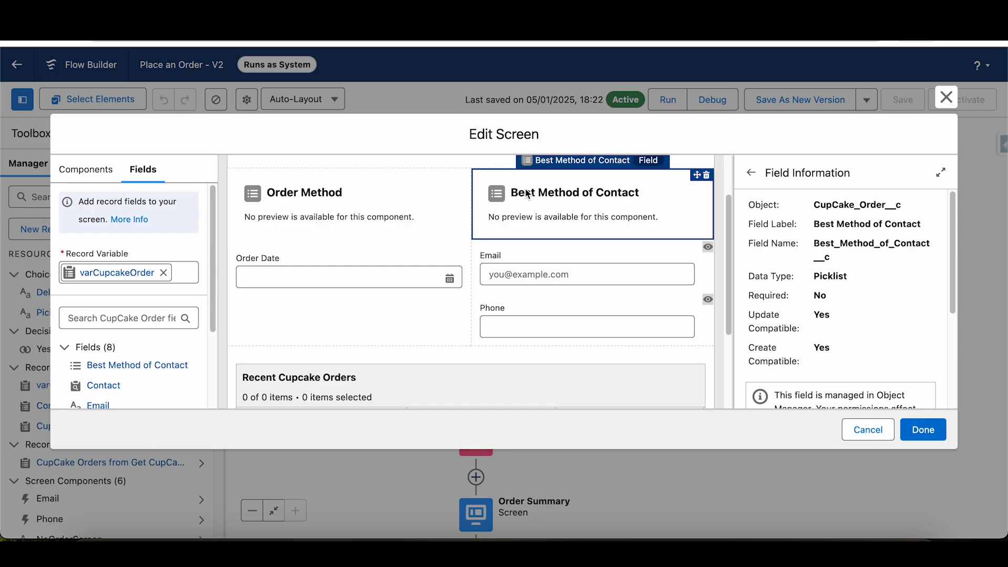
{"action": "left_click", "coordinate": [558, 266]}
{"action": "left_click", "coordinate": [578, 310]}
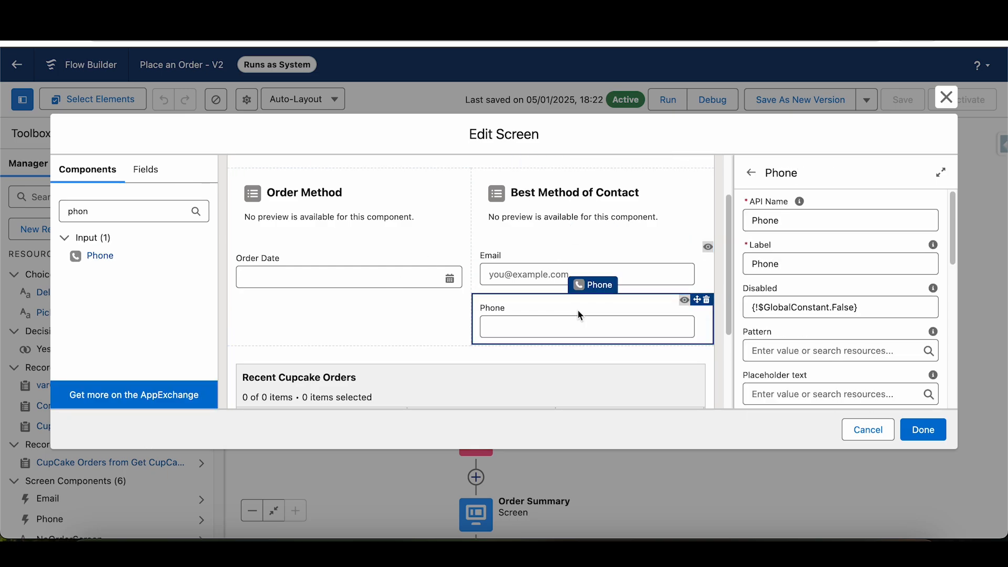
{"action": "left_click", "coordinate": [314, 217]}
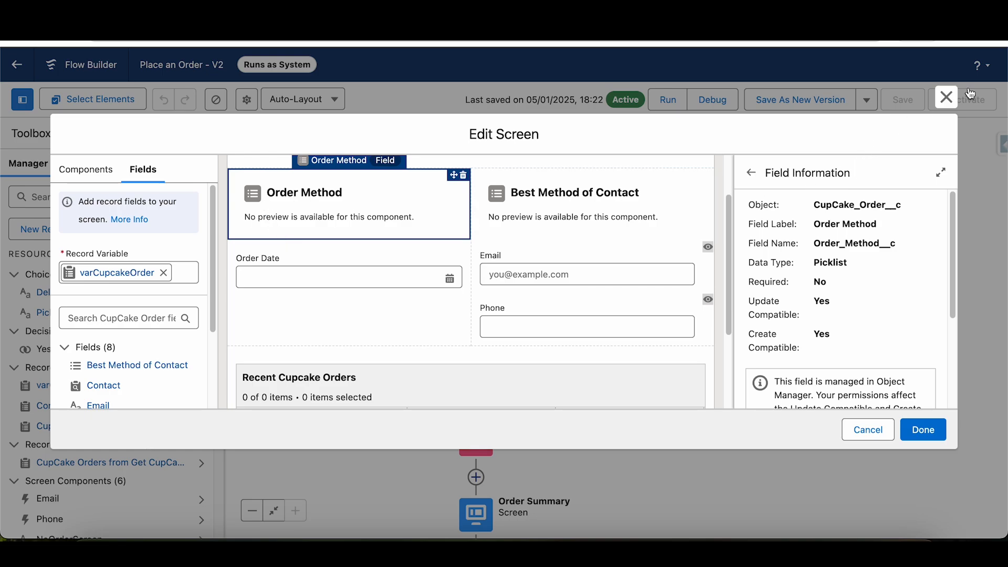
{"action": "left_click", "coordinate": [948, 102]}
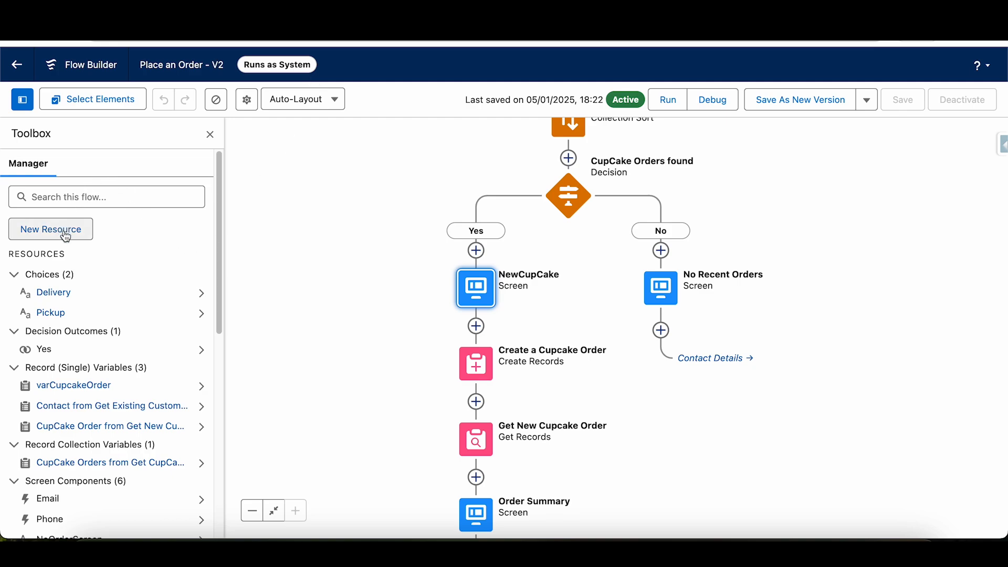
- Create a variable resource named testRec with data type Record and object CupCake Order, and check it in the resource list
{"action": "left_click", "coordinate": [65, 231]}
{"action": "left_click", "coordinate": [302, 239]}
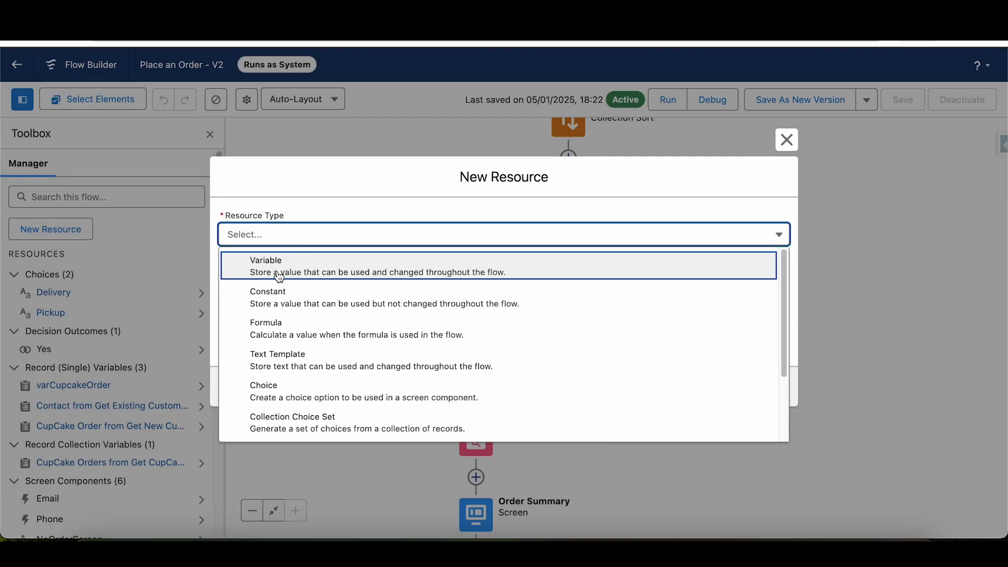
{"action": "left_click", "coordinate": [279, 274]}
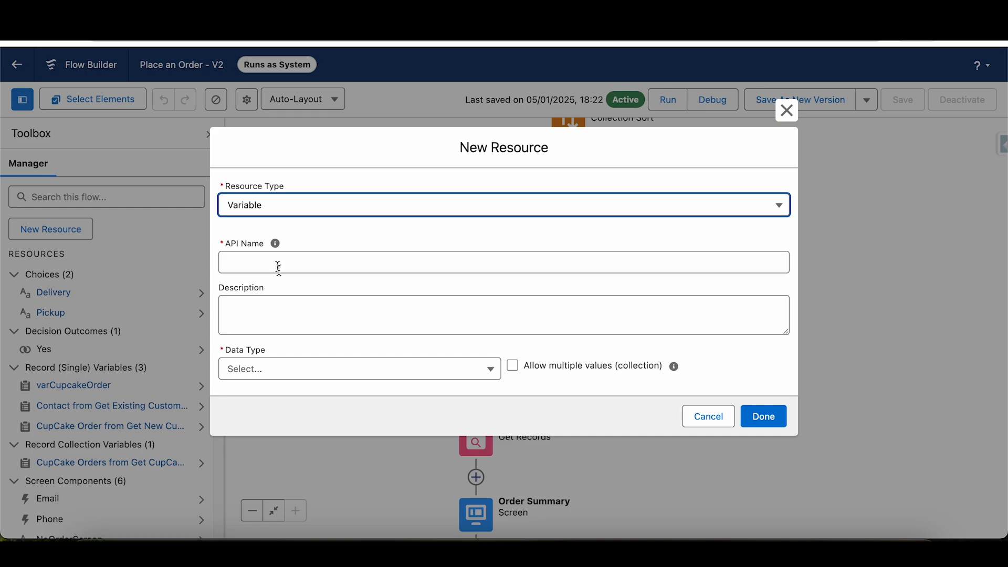
{"action": "left_click", "coordinate": [294, 368]}
{"action": "left_click", "coordinate": [300, 201]}
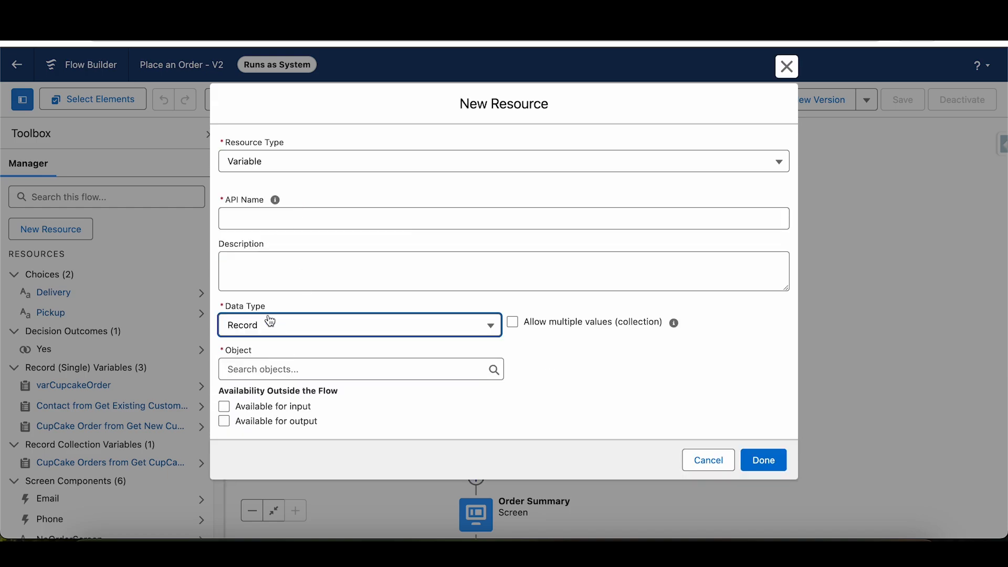
{"action": "left_click", "coordinate": [279, 367]}
{"action": "type", "text": "cup"}
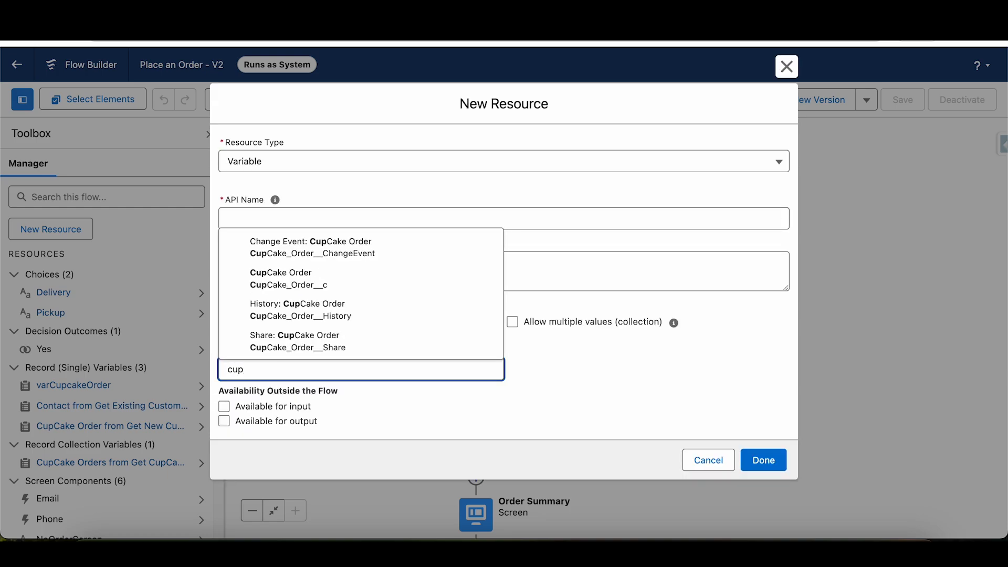
{"action": "left_click", "coordinate": [315, 278]}
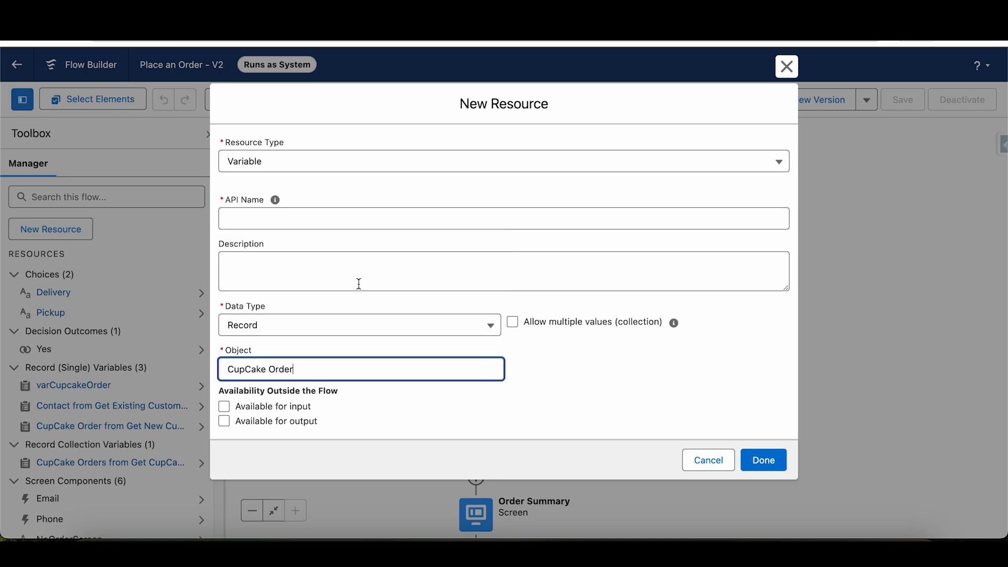
{"action": "left_click", "coordinate": [332, 225]}
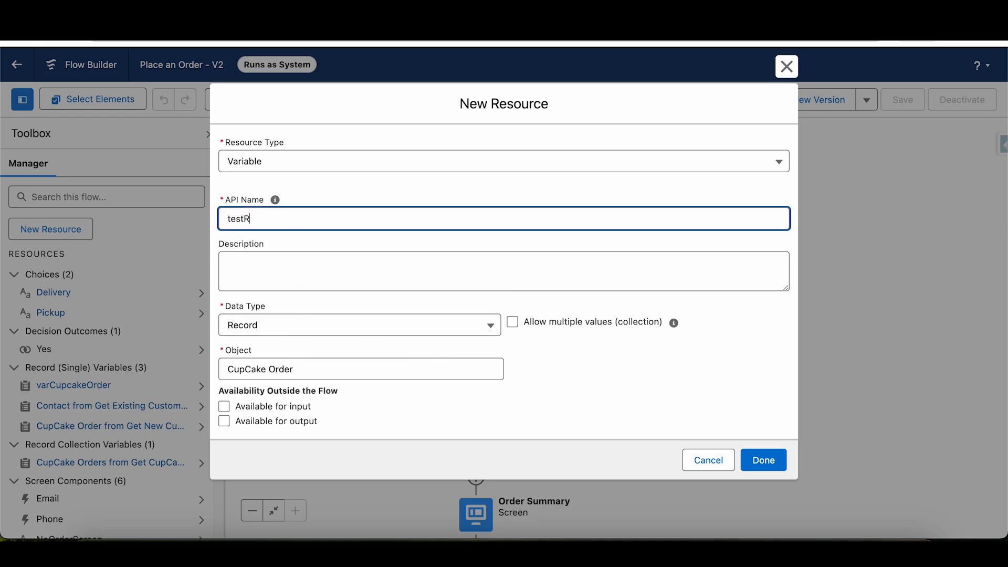
{"action": "left_click", "coordinate": [779, 466]}
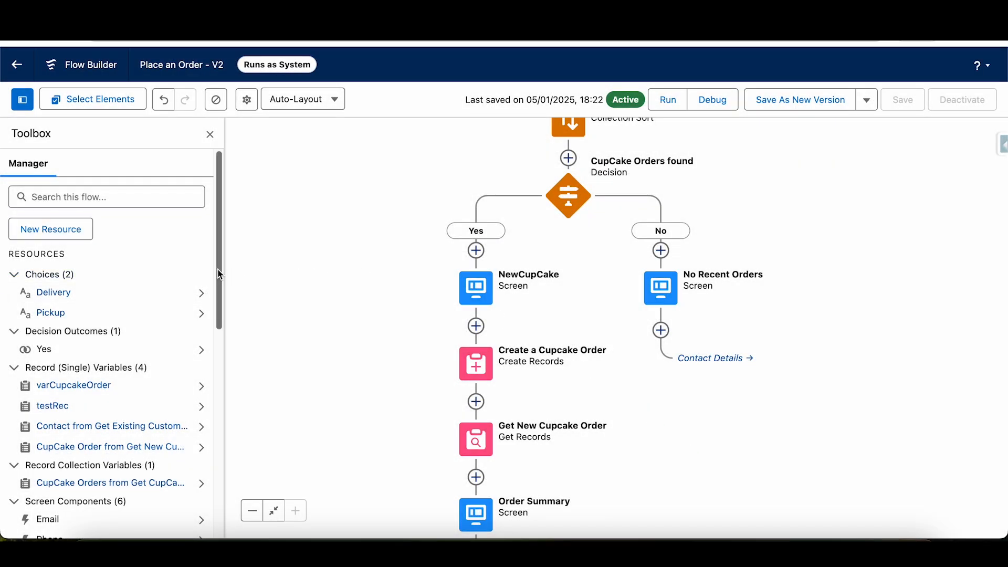
{"action": "scroll", "coordinate": [219, 274], "scroll_direction": "down", "scroll_amount": 2}
{"action": "scroll", "coordinate": [96, 313], "scroll_direction": "up", "scroll_amount": 2}
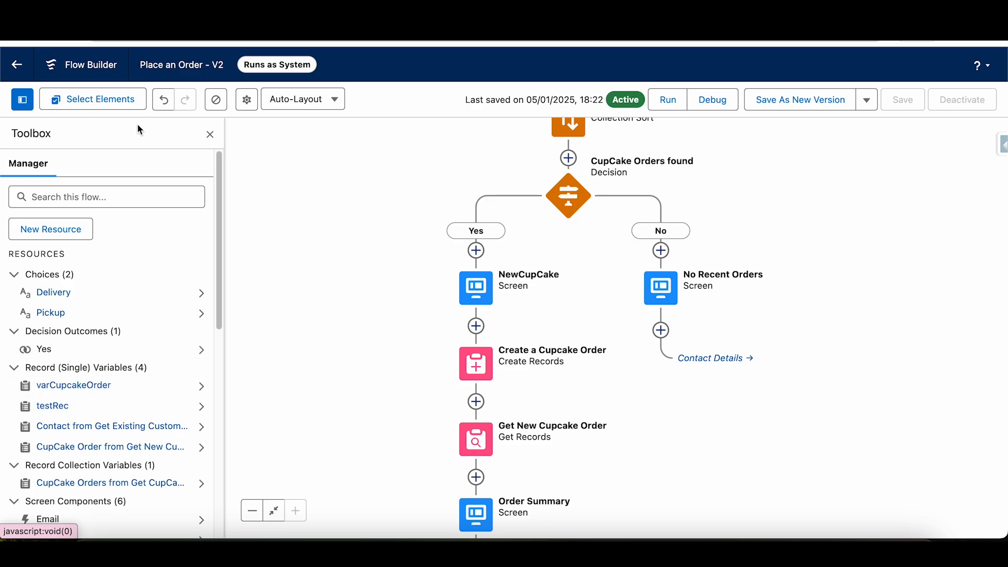
- Reopen the NewCupCake screen and select testRec as the record variable for its record fields
{"action": "double_click", "coordinate": [482, 289]}
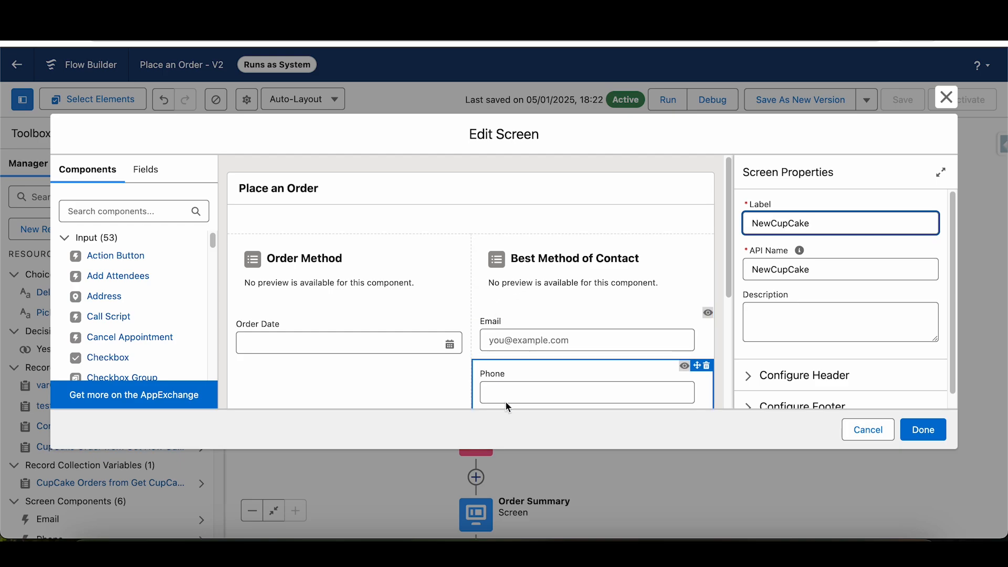
{"action": "left_click", "coordinate": [145, 169]}
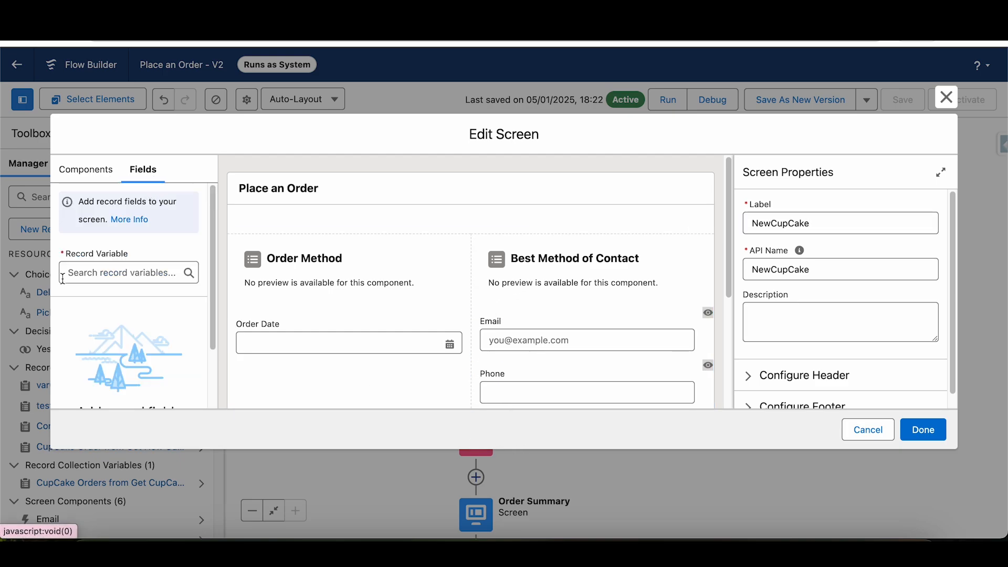
{"action": "left_click", "coordinate": [111, 274]}
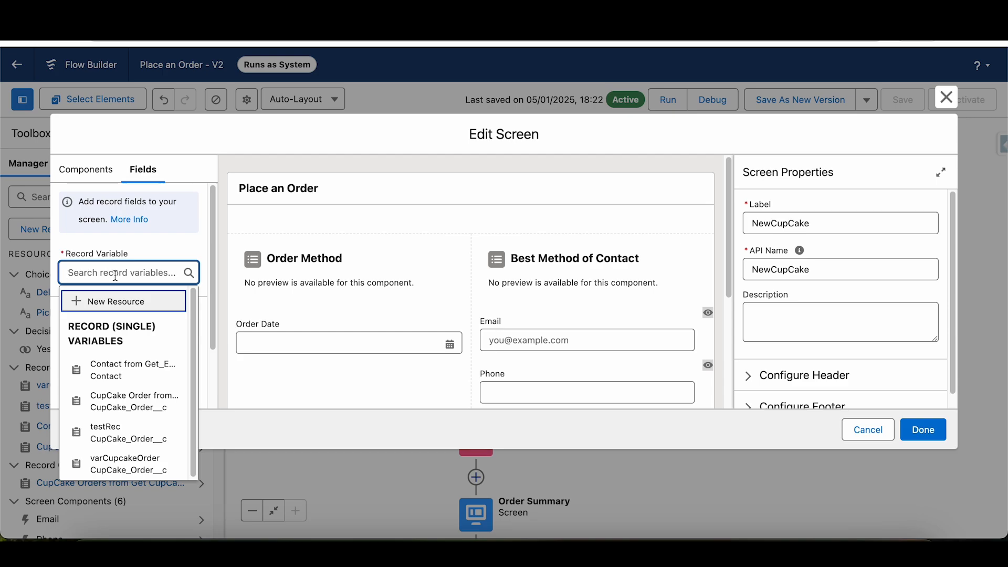
{"action": "left_click", "coordinate": [133, 439]}
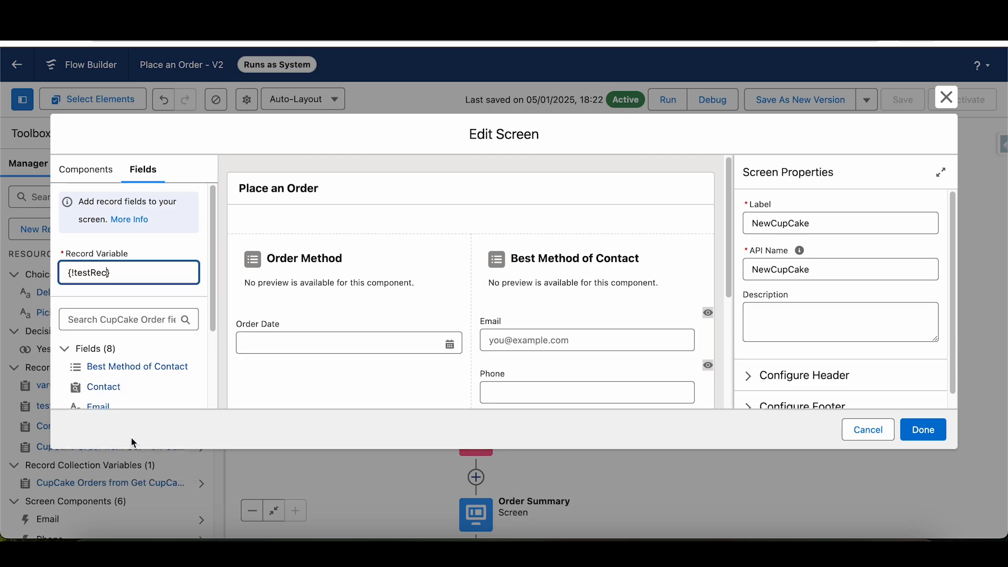
- Add the Contact record field below Order Date on the screen and highlight its field information
{"action": "scroll", "coordinate": [214, 311], "scroll_direction": "down", "scroll_amount": 3}
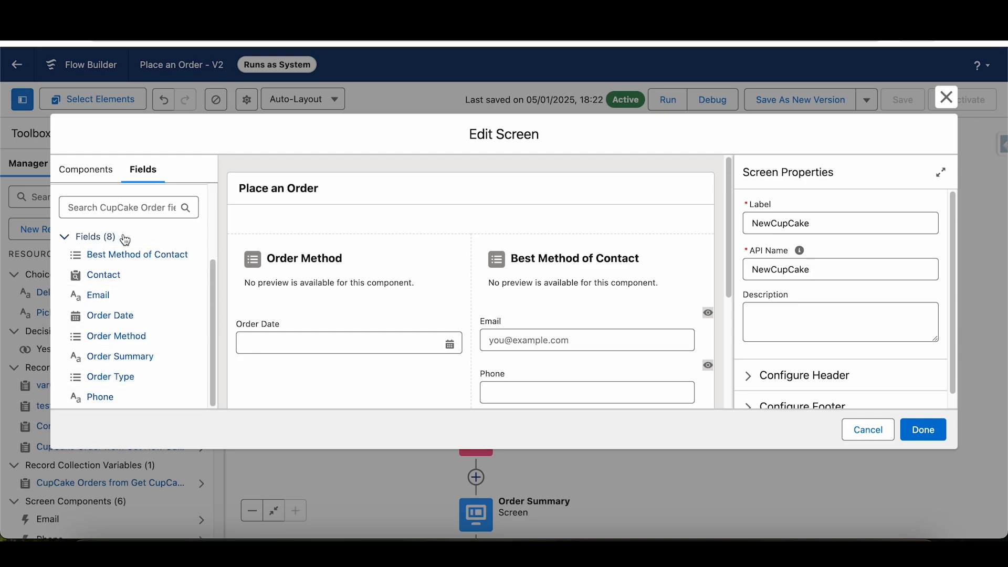
{"action": "left_click_drag", "start_coordinate": [103, 278], "coordinate": [319, 370]}
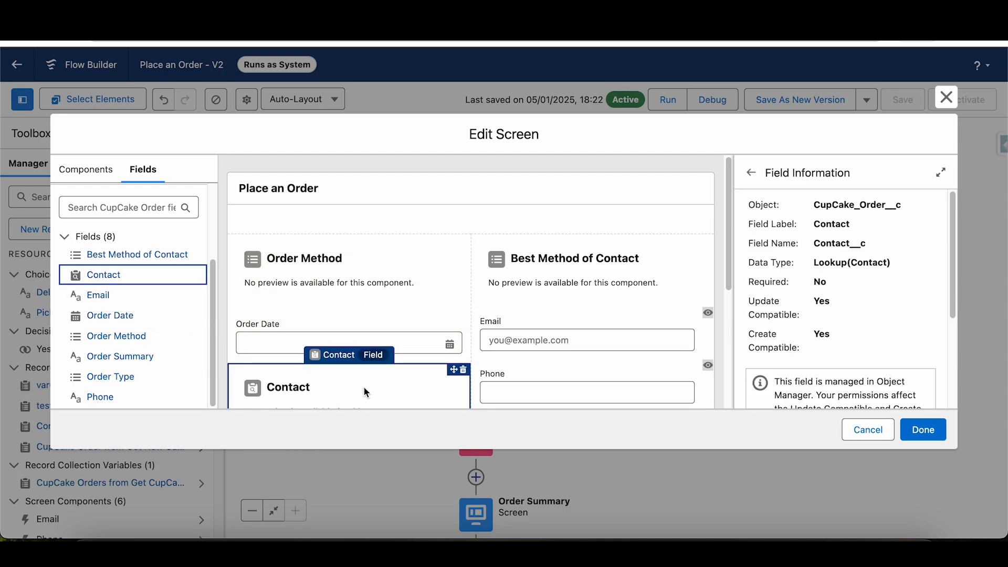
{"action": "left_click_drag", "start_coordinate": [856, 349], "coordinate": [814, 244]}
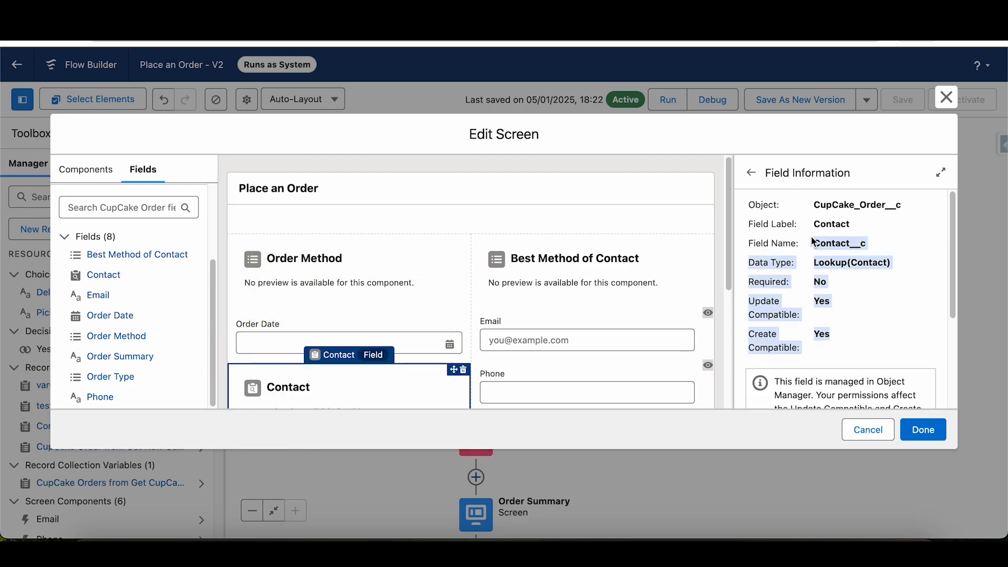
- Delete the Contact record field from the NewCupCake screen and clear testRec as the record variable
{"action": "left_click", "coordinate": [463, 370]}
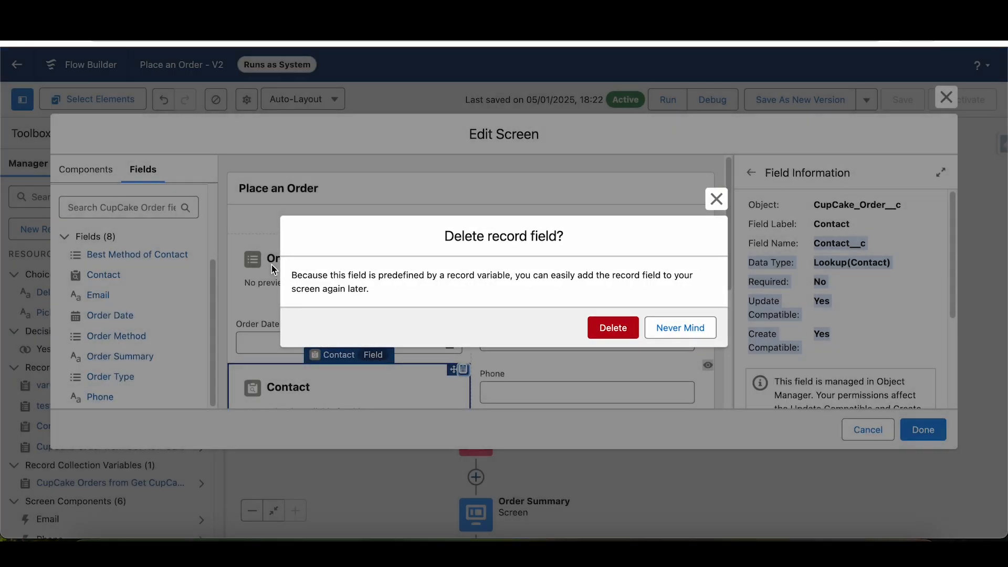
{"action": "left_click", "coordinate": [613, 331]}
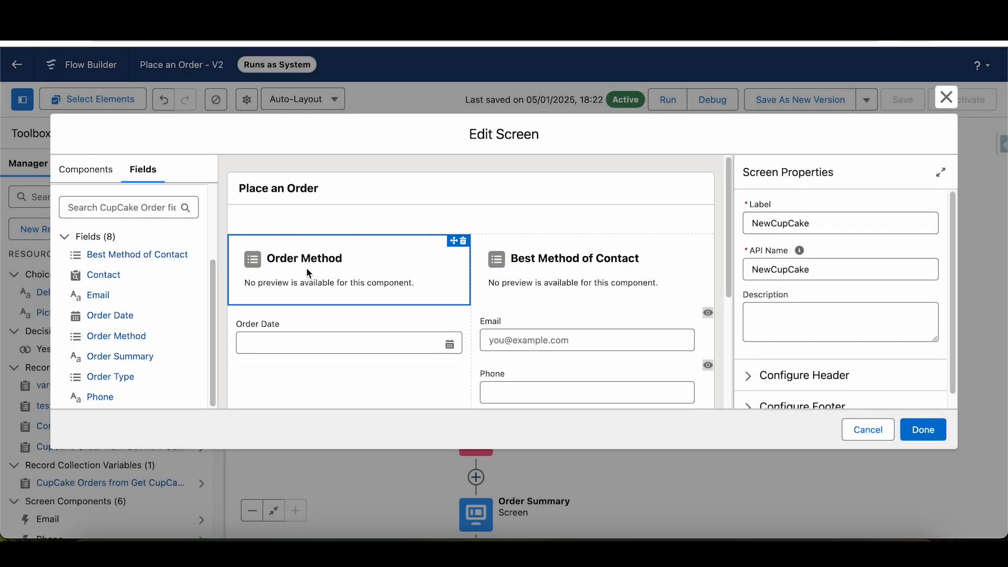
{"action": "scroll", "coordinate": [132, 276], "scroll_direction": "up", "scroll_amount": 3}
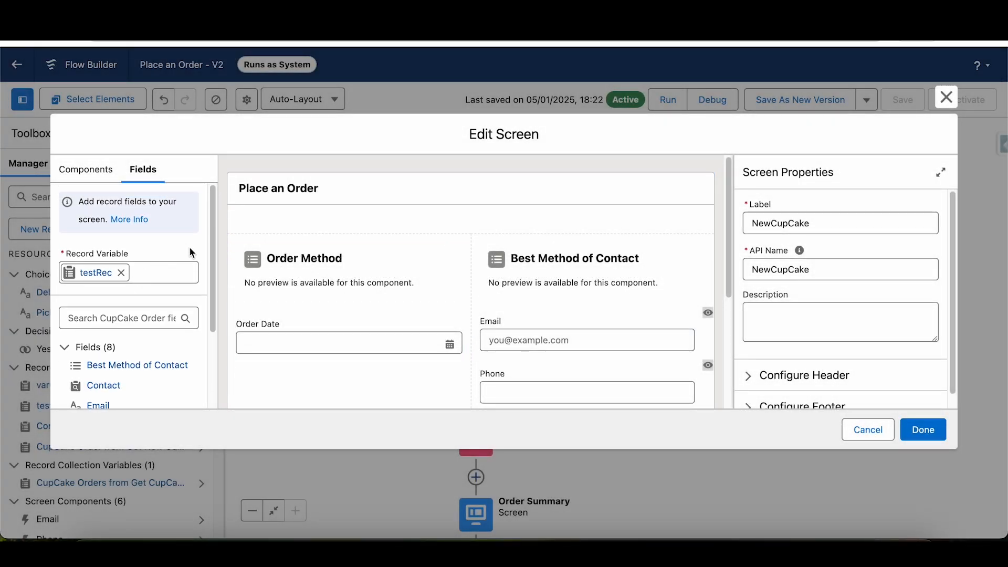
{"action": "left_click", "coordinate": [121, 273]}
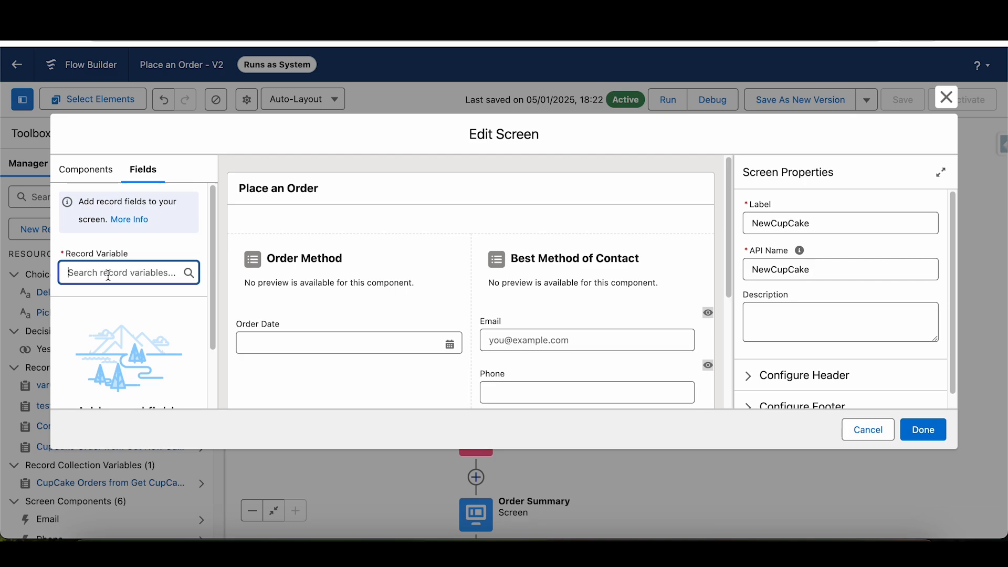
- Check the Order Method, Best Method of Contact and Order Date record fields, view the rest of the screen, and close the editor without saving
{"action": "left_click", "coordinate": [358, 272]}
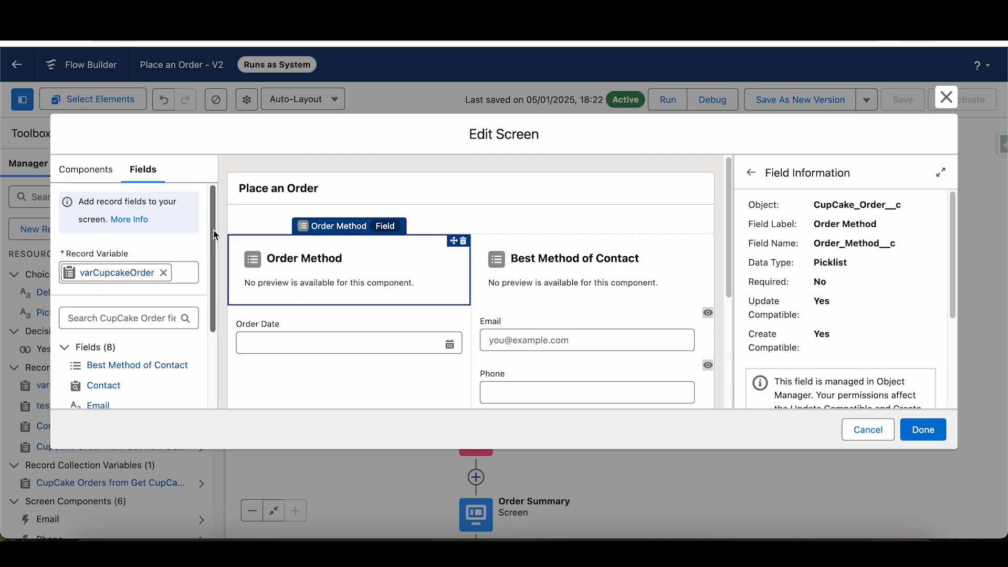
{"action": "left_click_drag", "start_coordinate": [215, 232], "coordinate": [185, 320]}
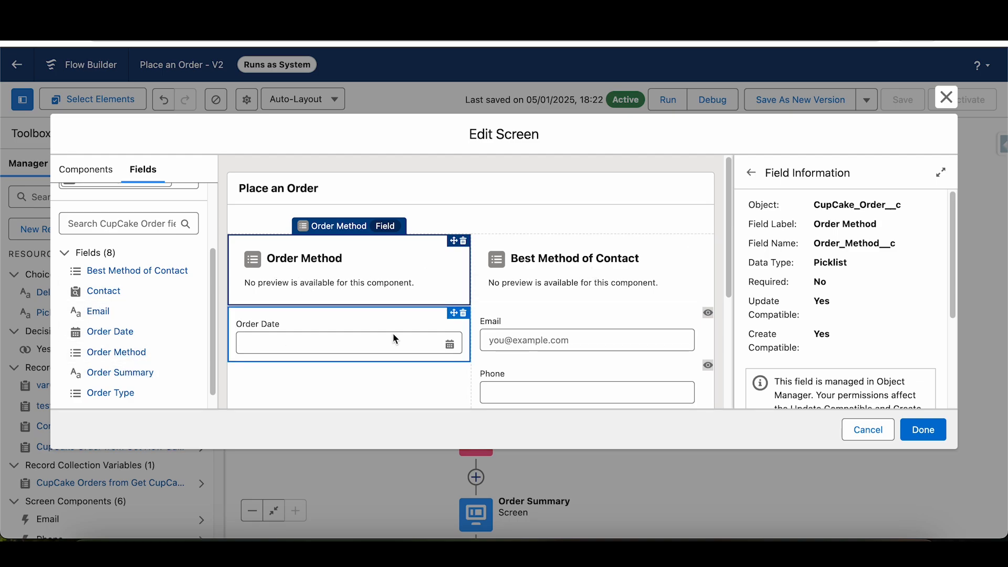
{"action": "left_click", "coordinate": [590, 281]}
{"action": "left_click", "coordinate": [287, 328]}
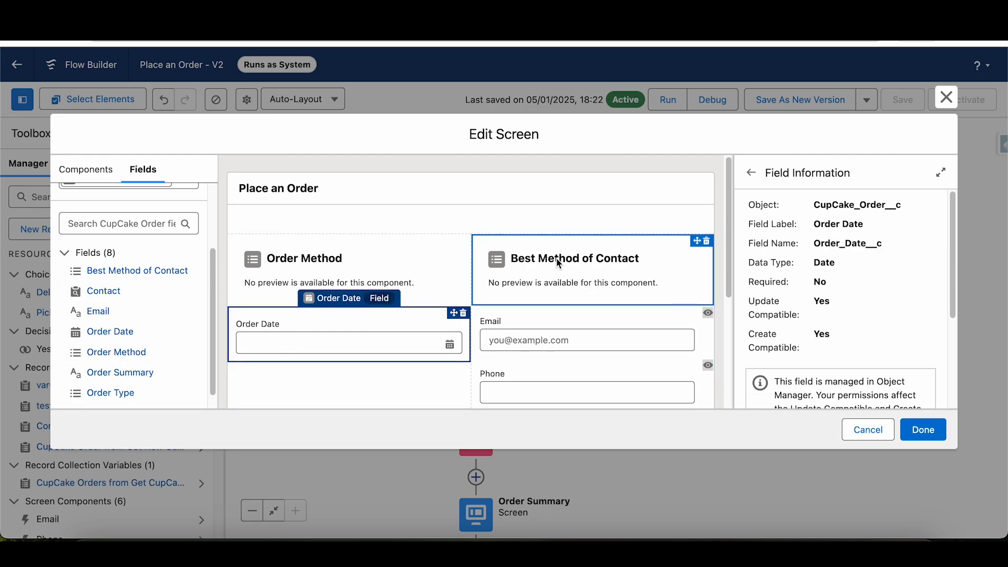
{"action": "left_click_drag", "start_coordinate": [726, 187], "coordinate": [729, 354]}
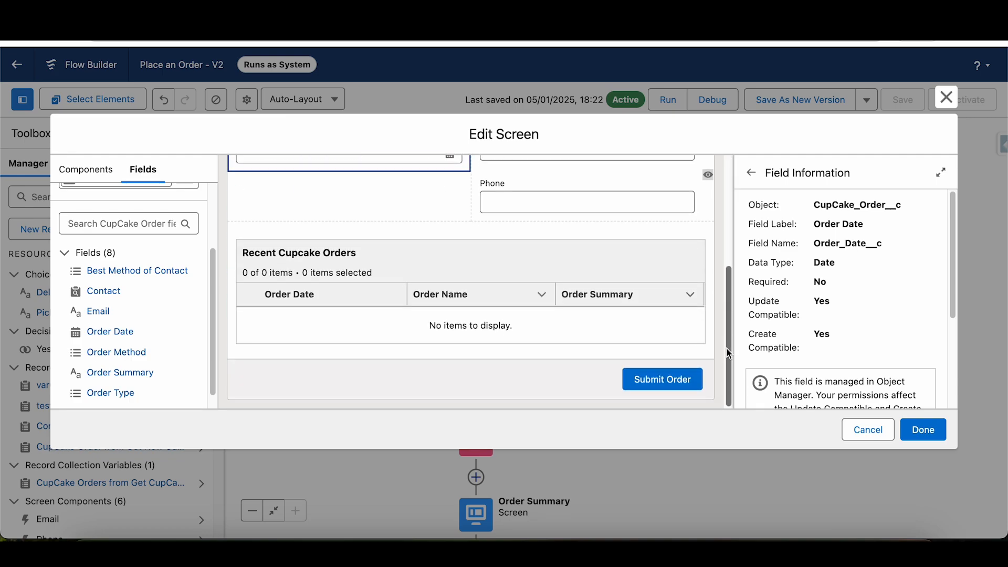
{"action": "left_click", "coordinate": [868, 430]}
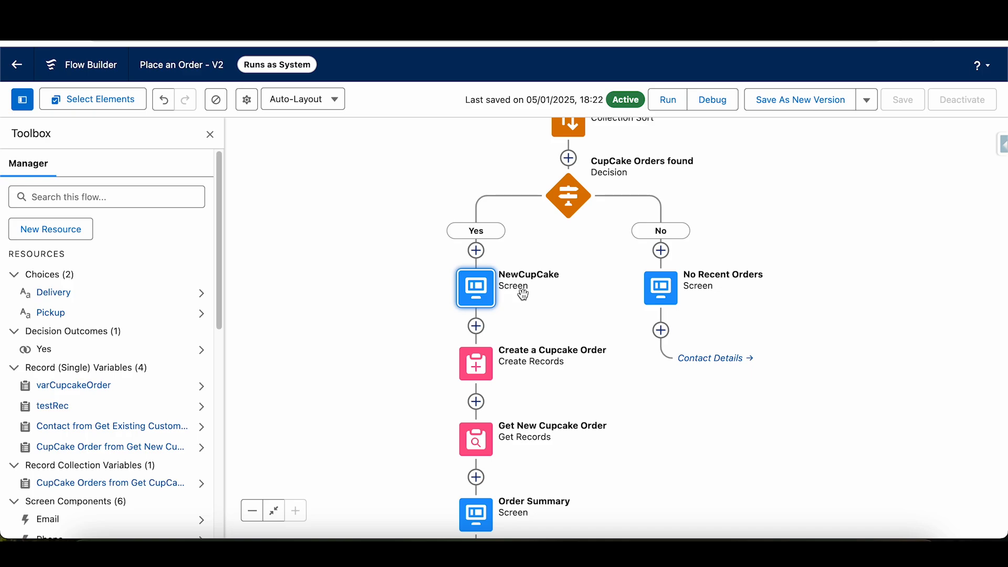
- Open the Create a Cupcake Order element and examine its object and the values set for the CupCake Order fields
{"action": "double_click", "coordinate": [474, 365]}
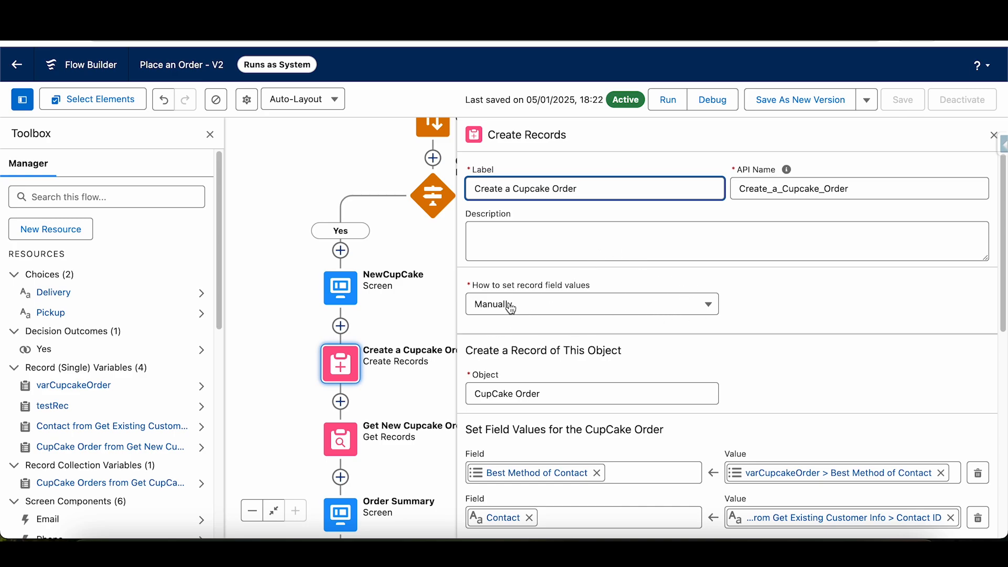
{"action": "scroll", "coordinate": [810, 320], "scroll_direction": "down", "scroll_amount": 1}
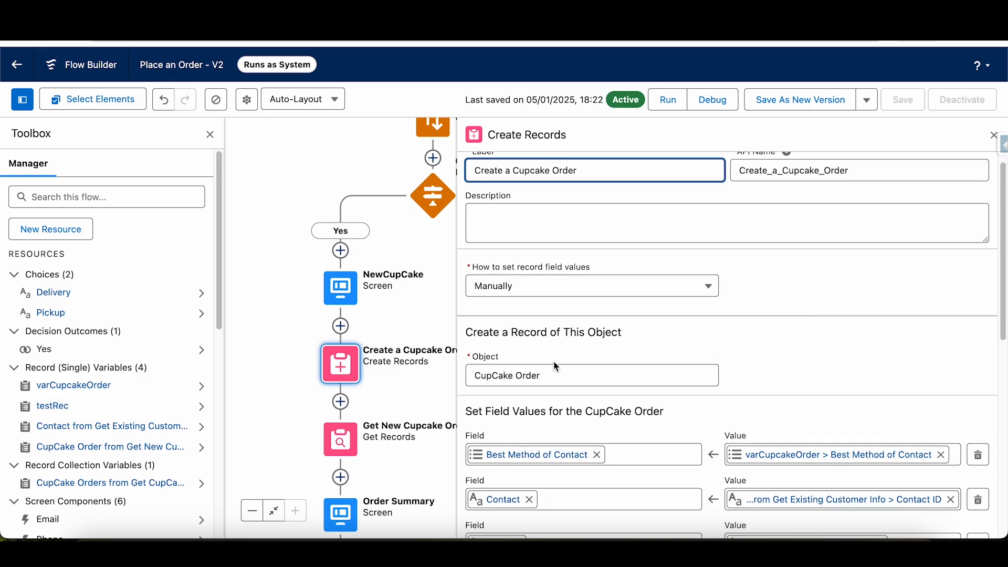
{"action": "left_click_drag", "start_coordinate": [556, 375], "coordinate": [480, 376]}
{"action": "left_click", "coordinate": [878, 353]}
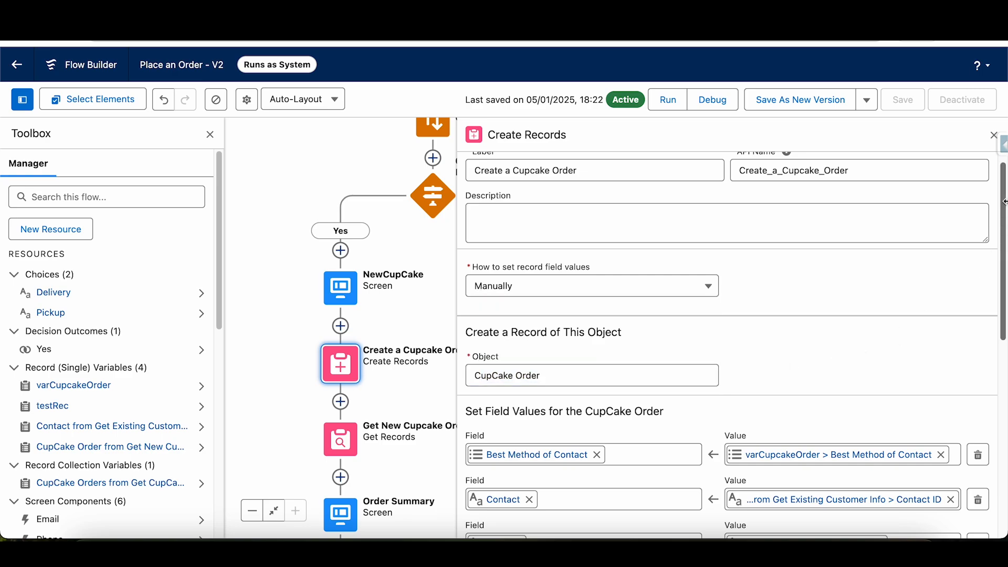
{"action": "scroll", "coordinate": [1004, 210], "scroll_direction": "down", "scroll_amount": 5}
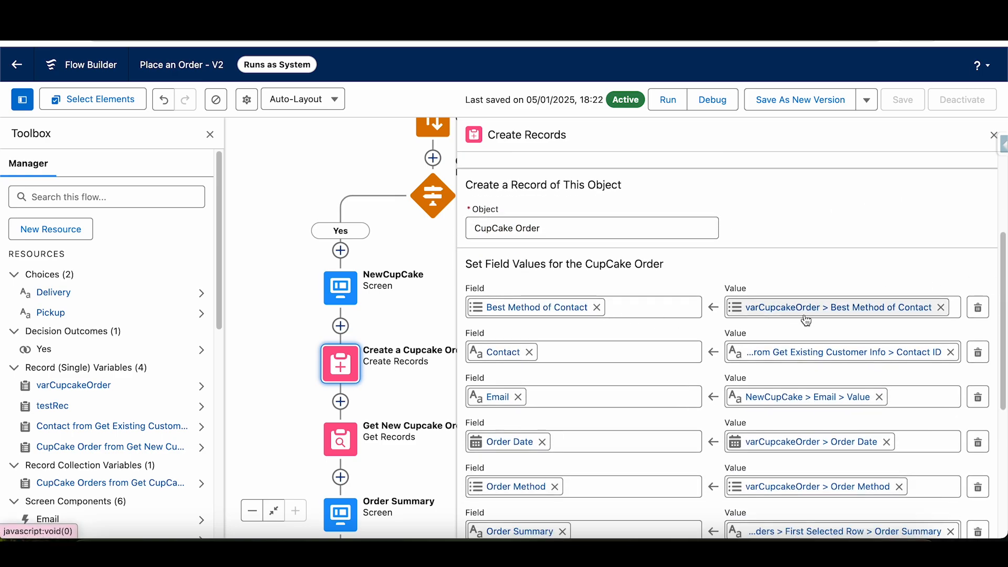
- Reopen the NewCupCake screen and check which record variable the Order Method, Order Date and Best Method of Contact fields use
{"action": "double_click", "coordinate": [334, 291]}
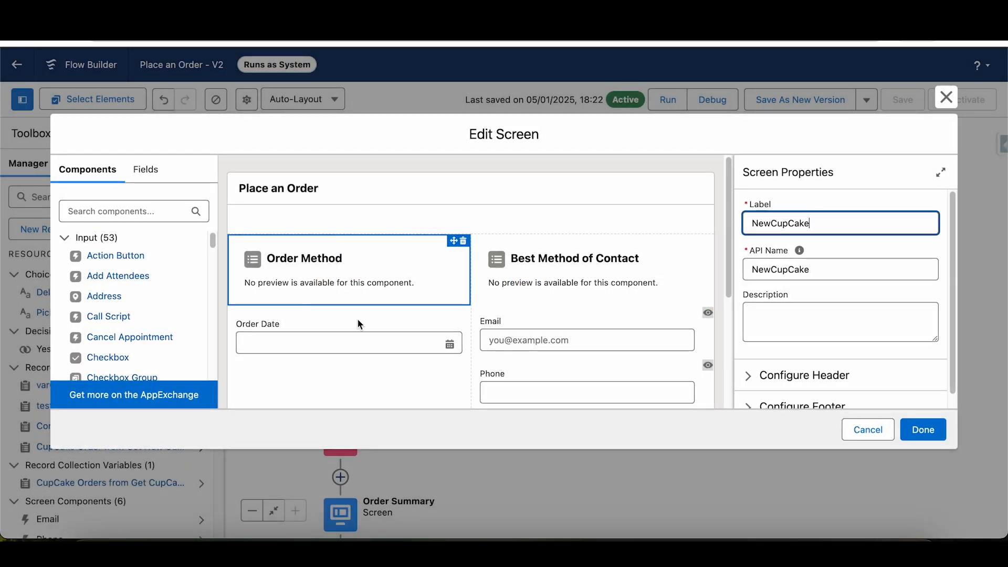
{"action": "left_click", "coordinate": [355, 323]}
{"action": "left_click", "coordinate": [346, 261]}
{"action": "left_click", "coordinate": [557, 277]}
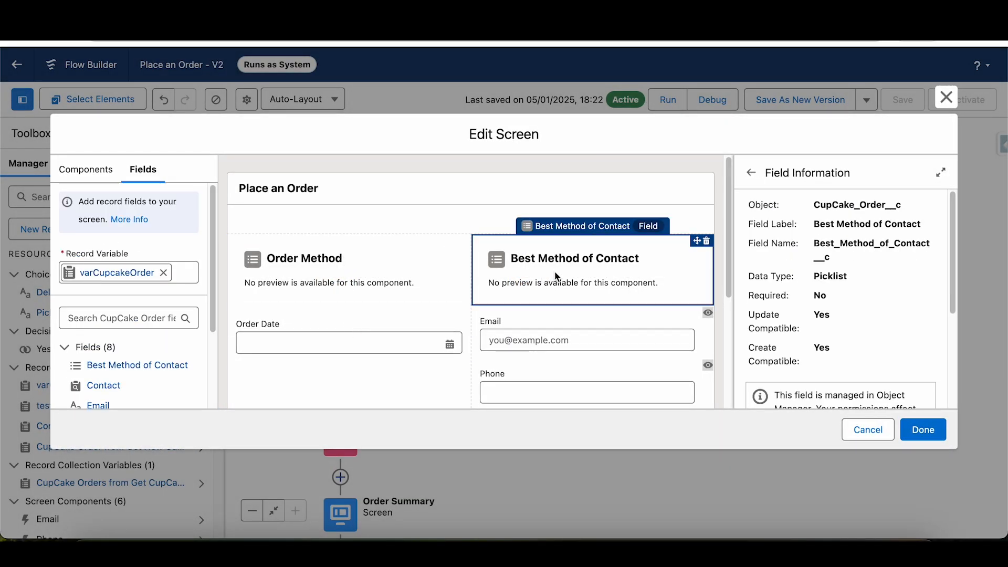
{"action": "left_click", "coordinate": [358, 284]}
{"action": "left_click", "coordinate": [359, 344]}
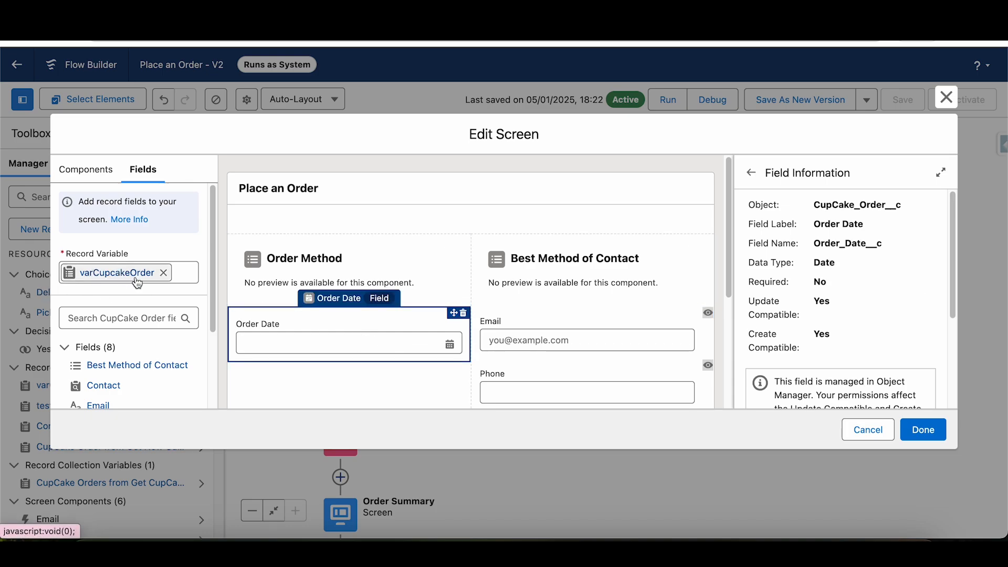
{"action": "left_click", "coordinate": [327, 269]}
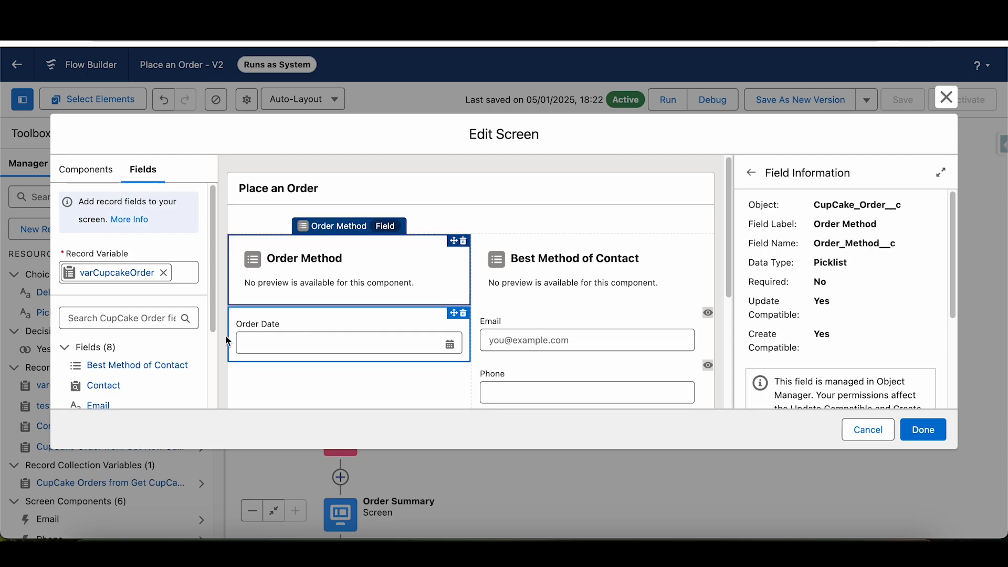
{"action": "left_click", "coordinate": [556, 275]}
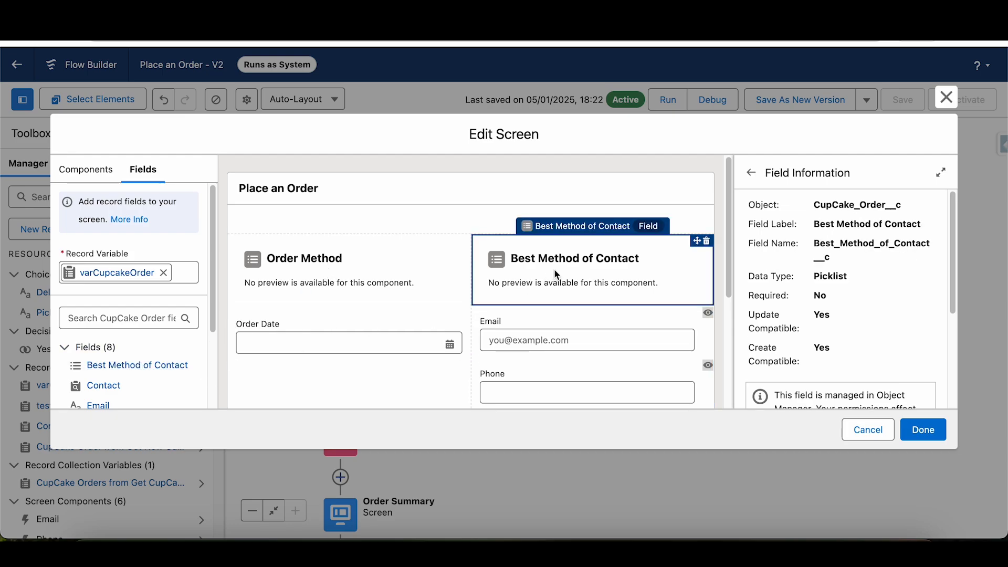
- Highlight the Email component's API name and the NewCupCake screen's label, and close the screen editor without saving
{"action": "left_click", "coordinate": [537, 353]}
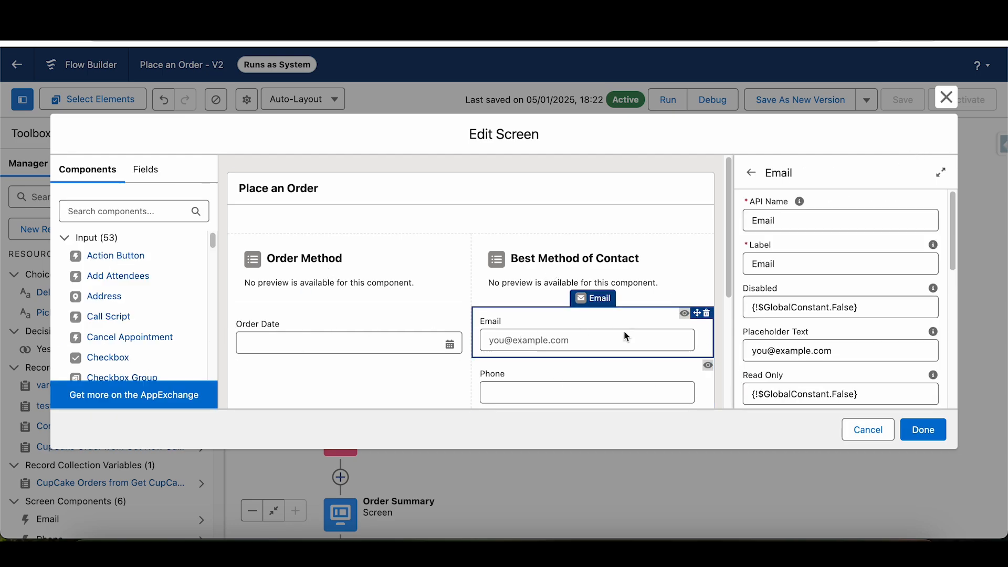
{"action": "double_click", "coordinate": [775, 223]}
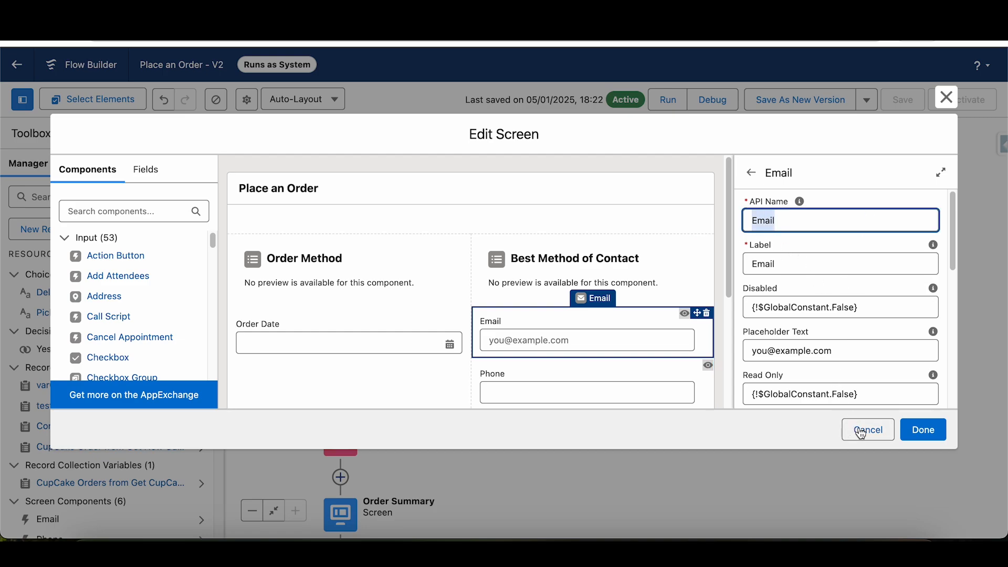
{"action": "left_click", "coordinate": [456, 178]}
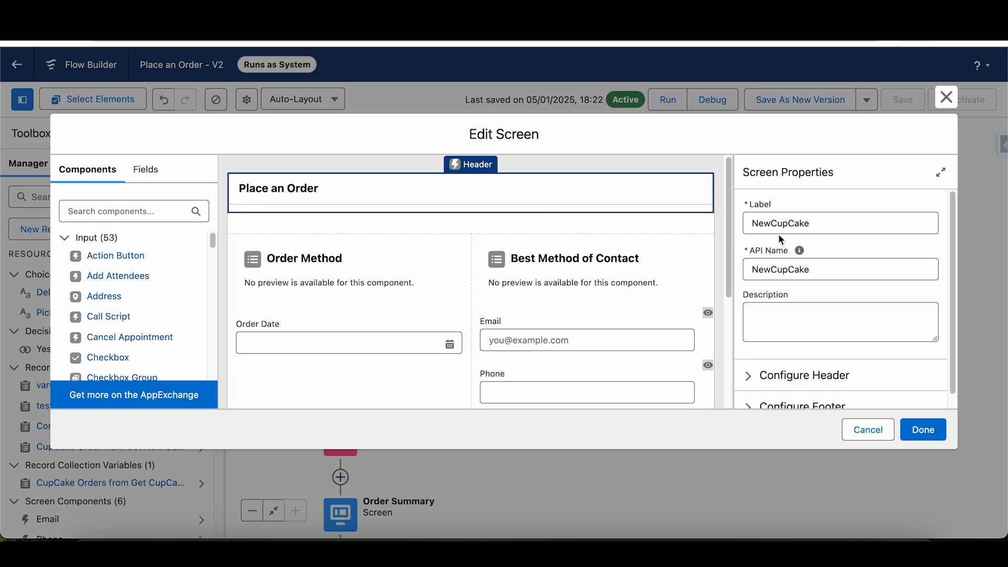
{"action": "double_click", "coordinate": [815, 219]}
{"action": "left_click", "coordinate": [867, 432]}
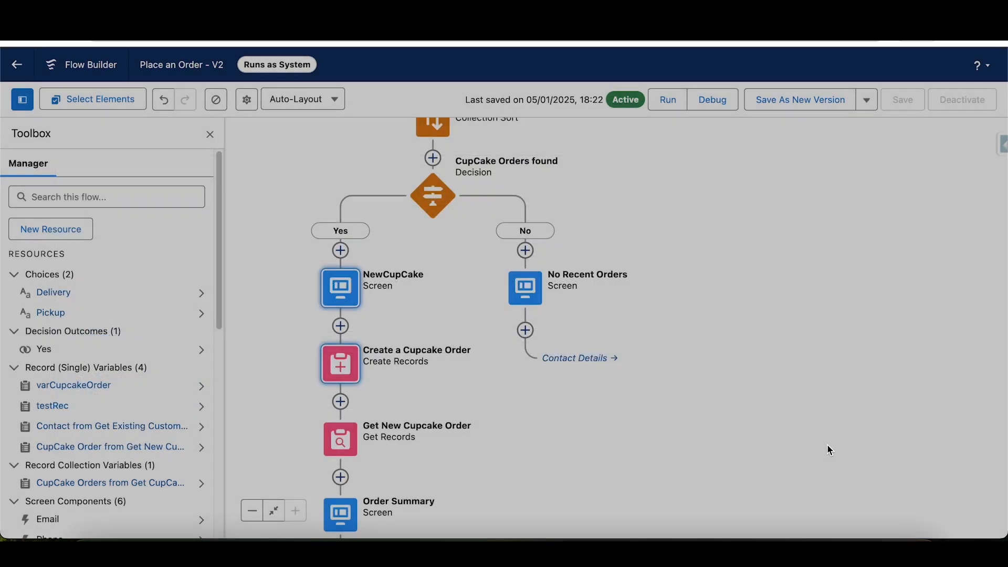
- Return to the Create a Cupcake Order element and review the values assigned to Best Method of Contact, Contact and Email
{"action": "left_click", "coordinate": [341, 366]}
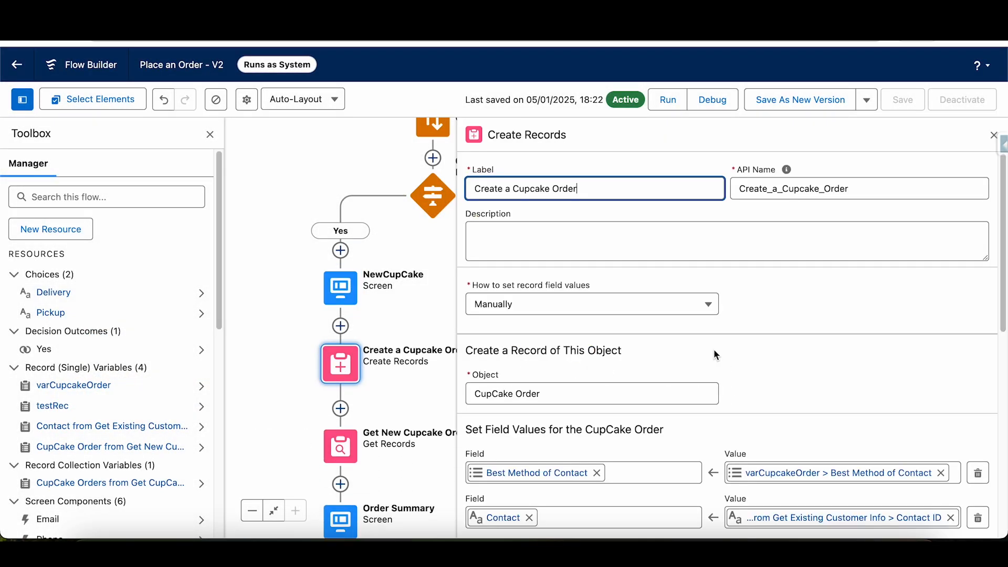
{"action": "scroll", "coordinate": [780, 316], "scroll_direction": "down", "scroll_amount": 2}
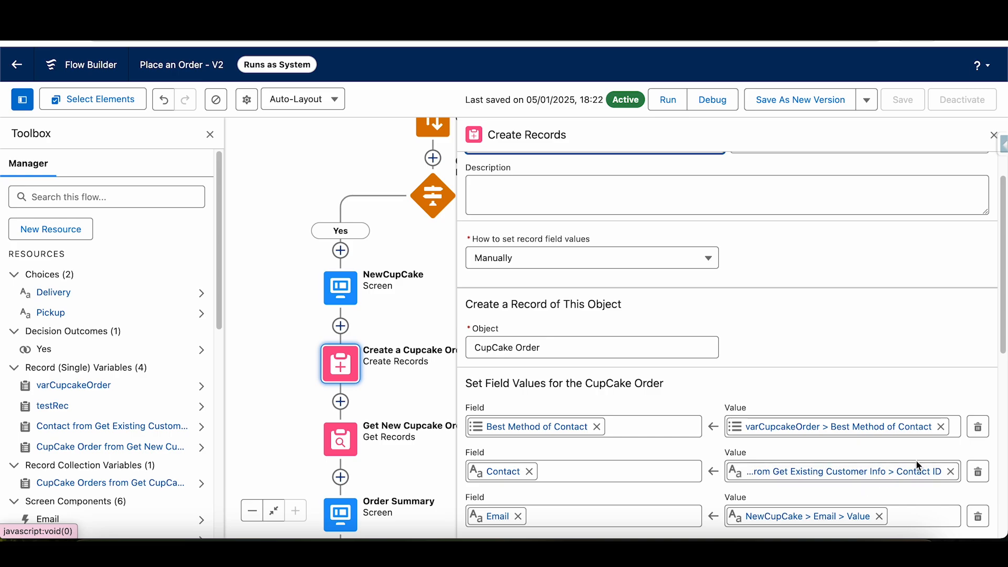
{"action": "scroll", "coordinate": [998, 316], "scroll_direction": "down", "scroll_amount": 3}
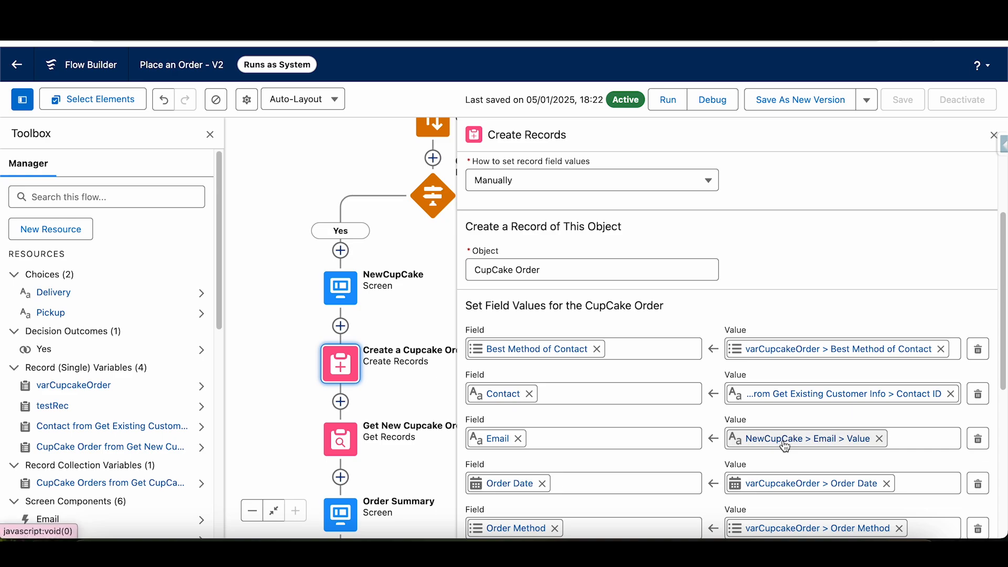
- Reassign the Email field's value to NewCupCake > Email > Value and review the remaining field assignments
{"action": "left_click", "coordinate": [879, 439]}
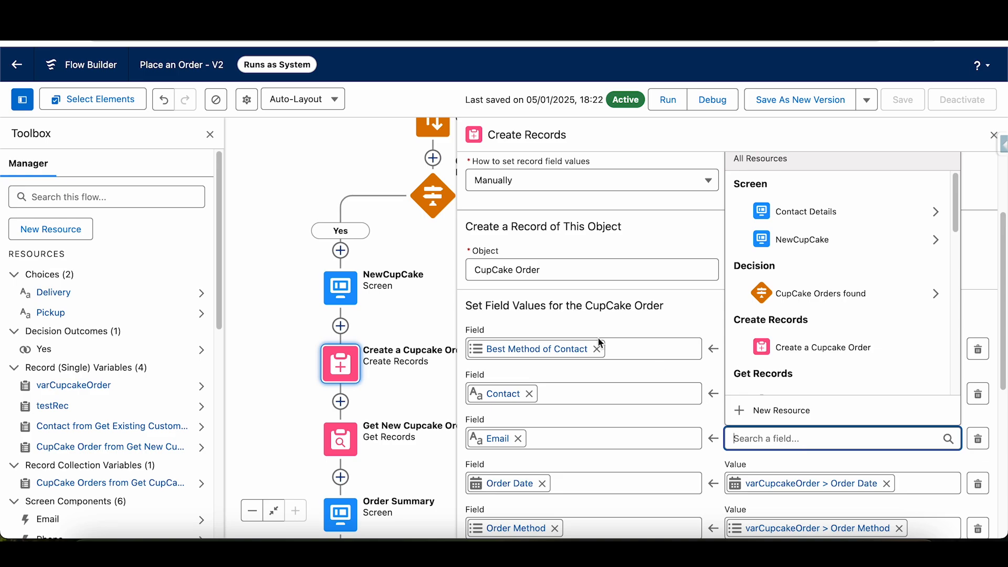
{"action": "left_click", "coordinate": [851, 243]}
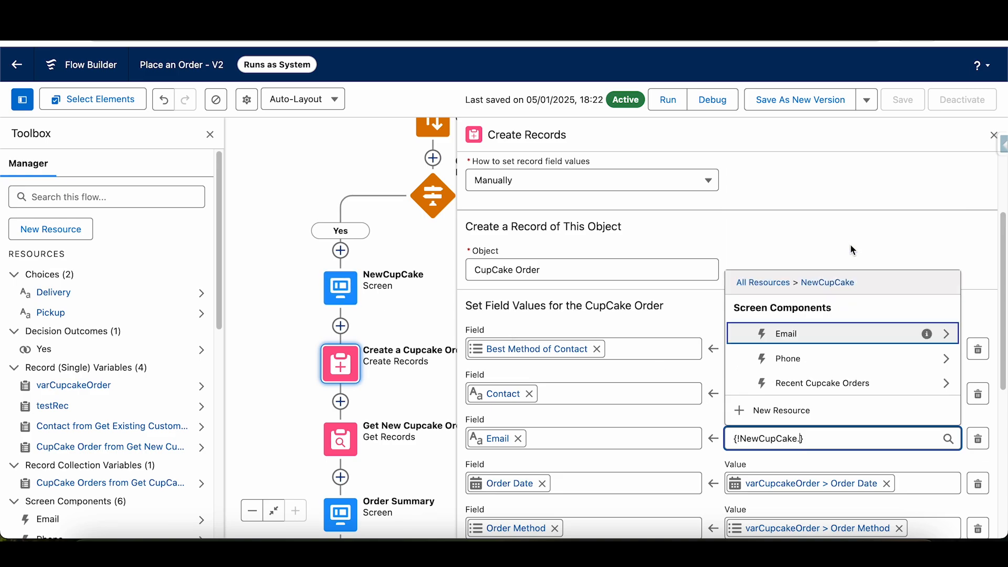
{"action": "left_click", "coordinate": [794, 339]}
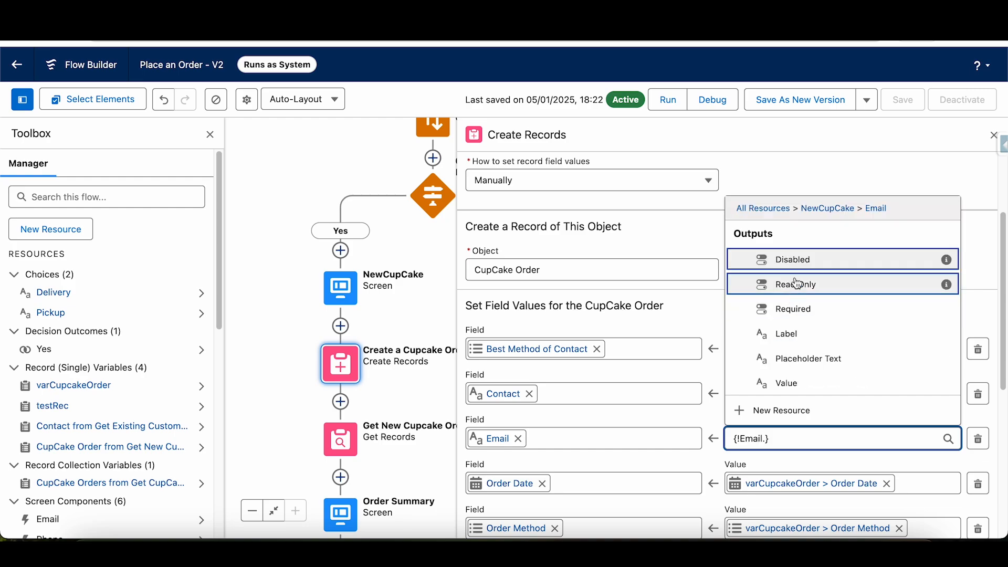
{"action": "left_click", "coordinate": [796, 384]}
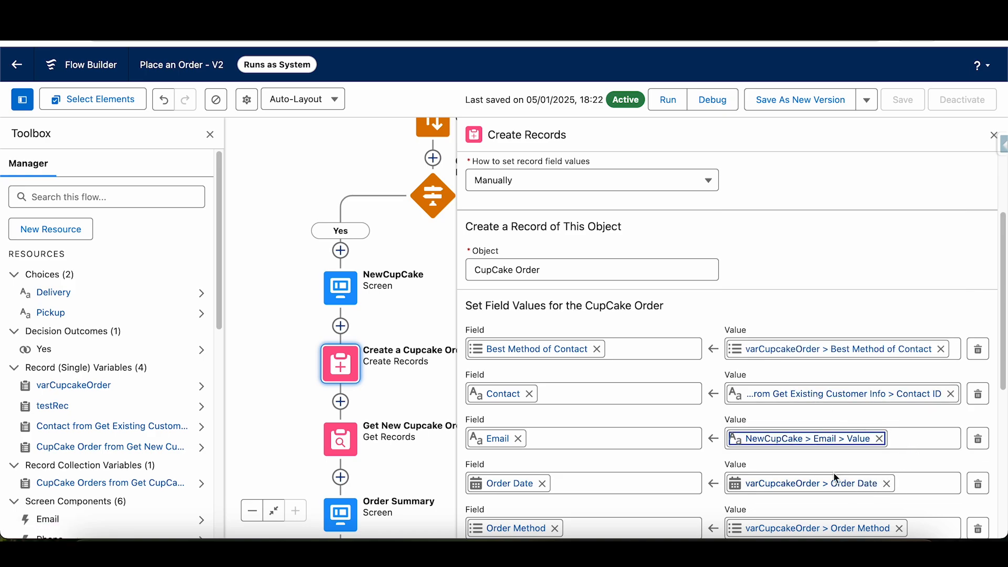
{"action": "scroll", "coordinate": [541, 482], "scroll_direction": "down", "scroll_amount": 5}
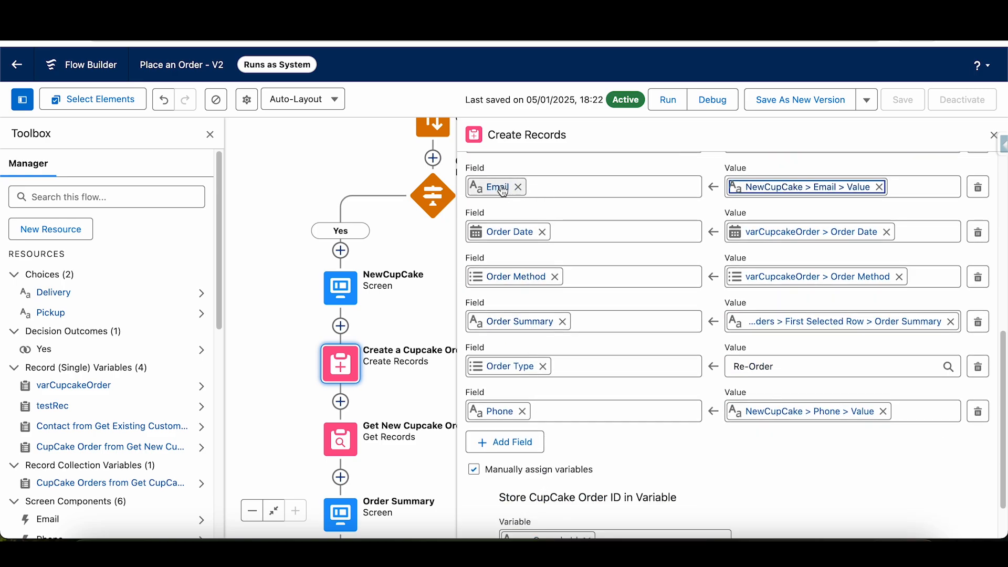
{"action": "scroll", "coordinate": [517, 251], "scroll_direction": "up", "scroll_amount": 1}
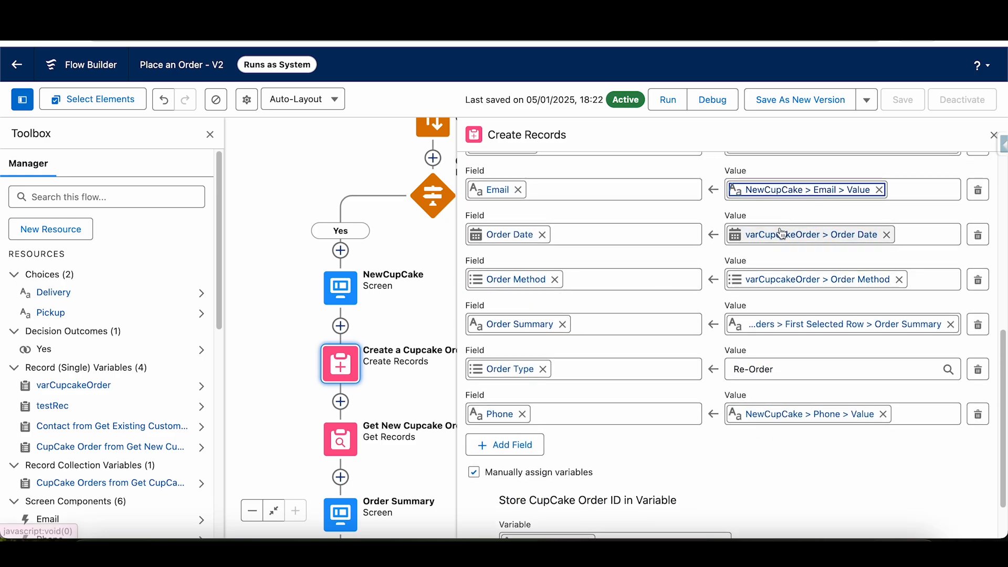
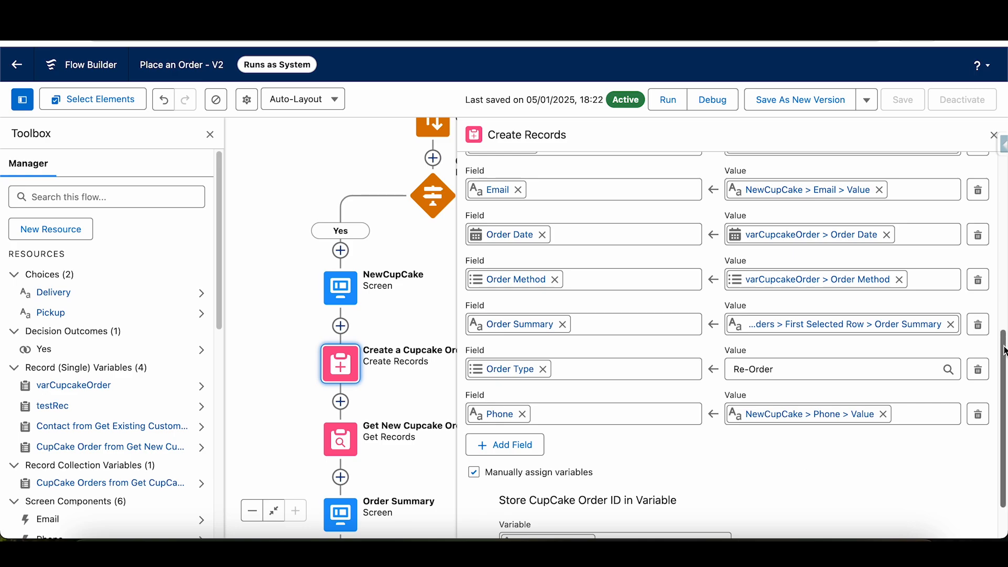
- Review the manual variable assignment that stores the CupCake Order ID, and dismiss the request to delete the manual assignments
{"action": "scroll", "coordinate": [1003, 347], "scroll_direction": "down", "scroll_amount": 3}
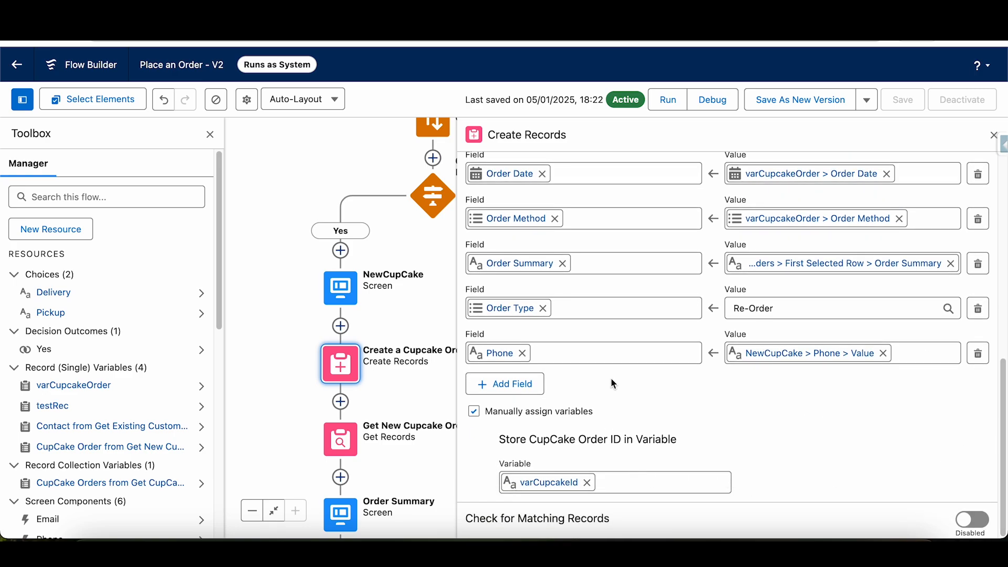
{"action": "left_click_drag", "start_coordinate": [486, 412], "coordinate": [571, 416]}
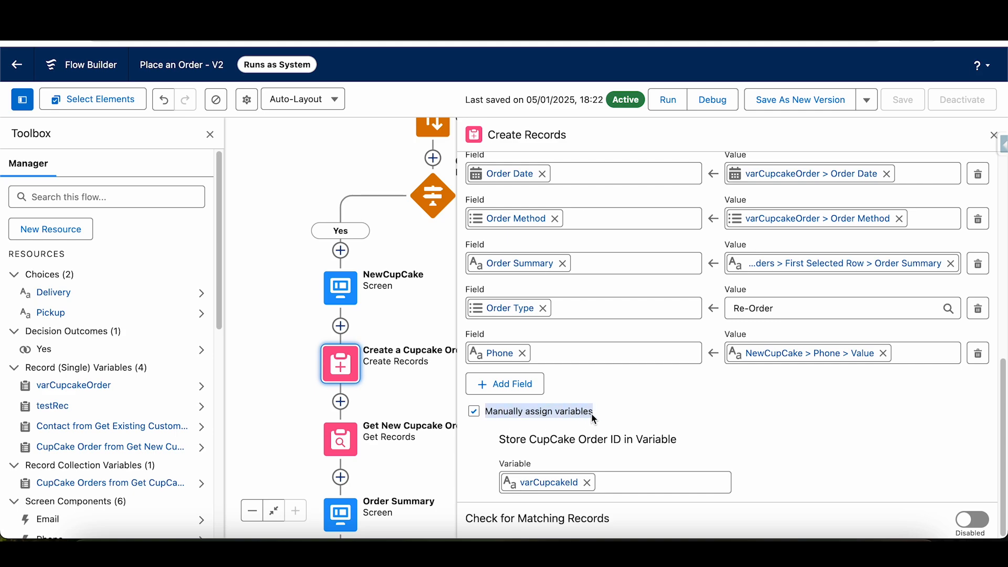
{"action": "left_click", "coordinate": [591, 414]}
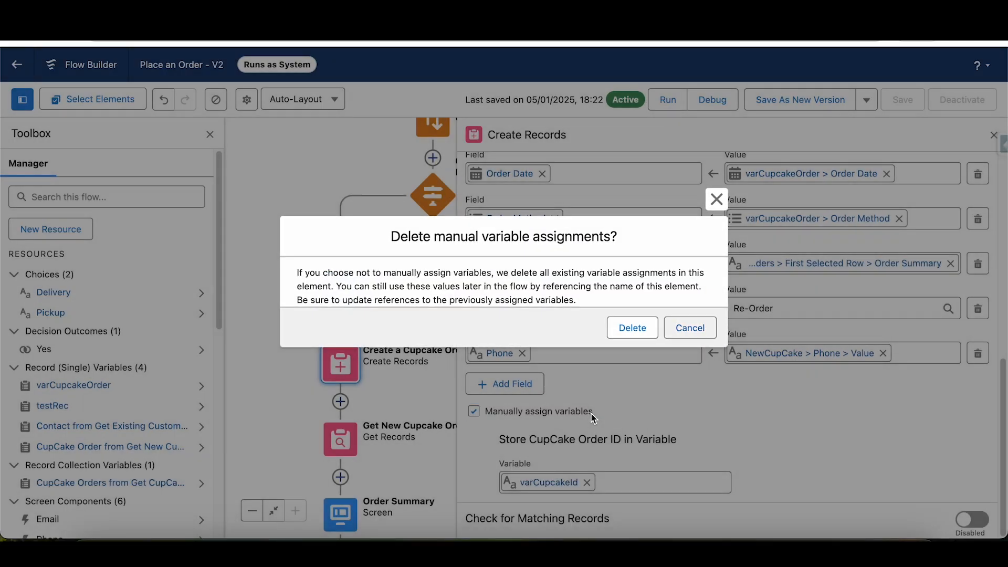
{"action": "left_click", "coordinate": [719, 199]}
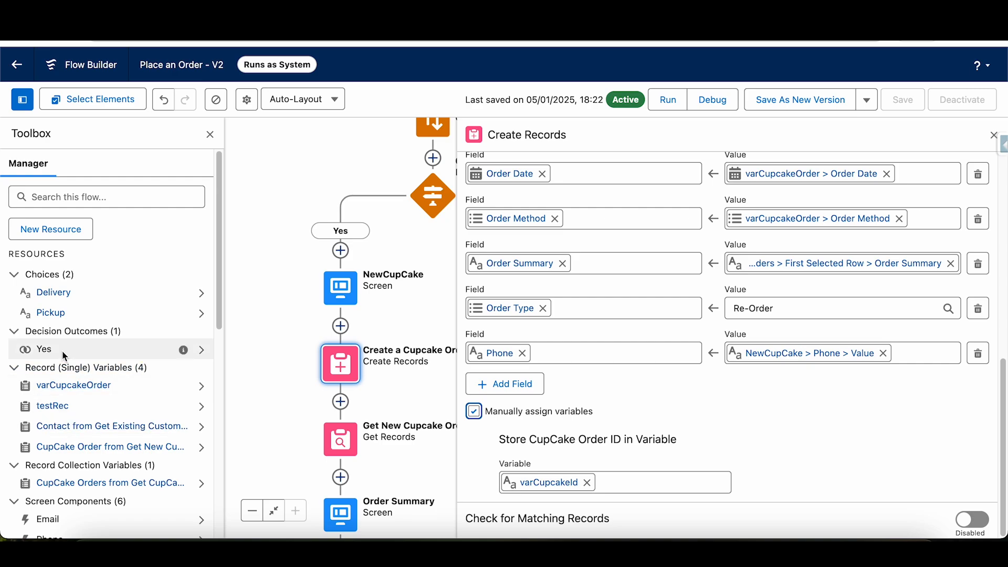
- Check the definition of the varCupcakeId variable without changing it, and close the Create a Cupcake Order element
{"action": "left_click_drag", "start_coordinate": [219, 253], "coordinate": [210, 378]}
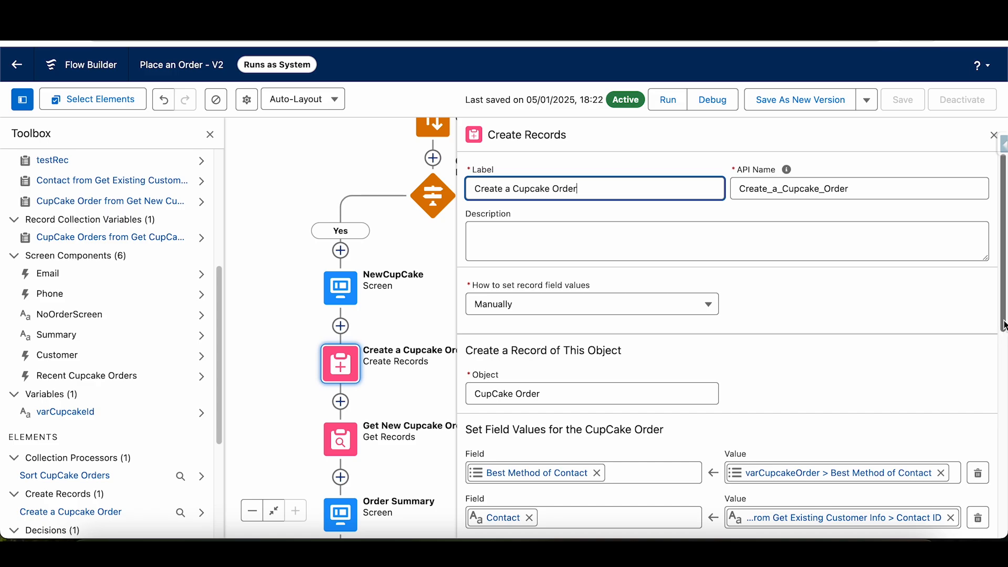
{"action": "scroll", "coordinate": [1004, 326], "scroll_direction": "down", "scroll_amount": 10}
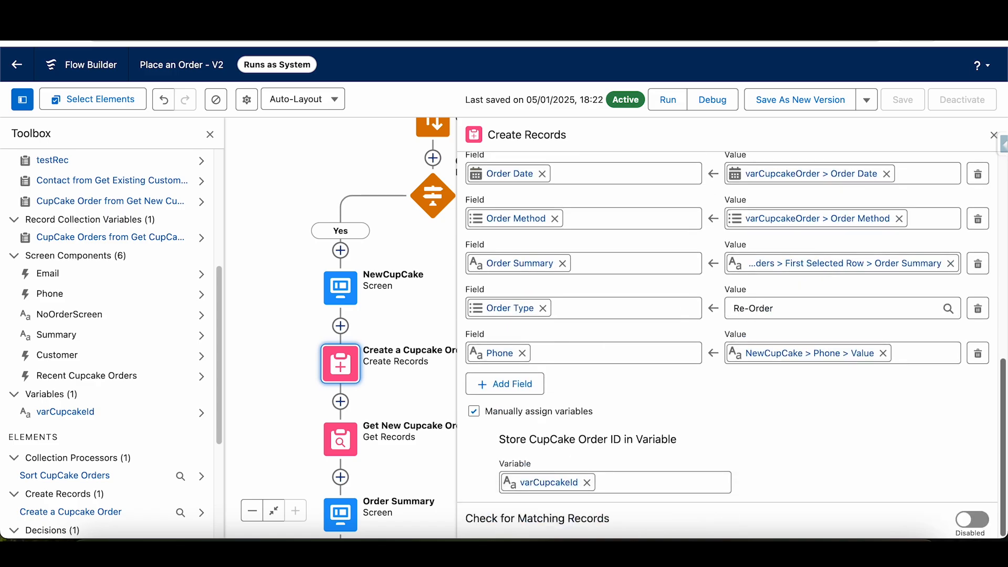
{"action": "left_click", "coordinate": [993, 136]}
- Review the filter, sort and record storage settings of the Get New Cupcake Order element and close it
{"action": "left_click_drag", "start_coordinate": [684, 408], "coordinate": [805, 312]}
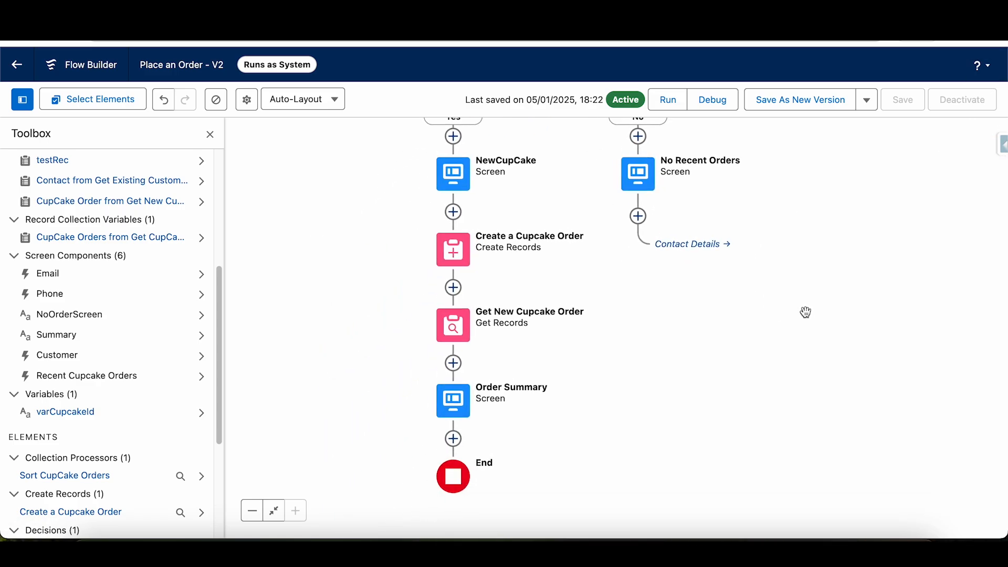
{"action": "double_click", "coordinate": [468, 331]}
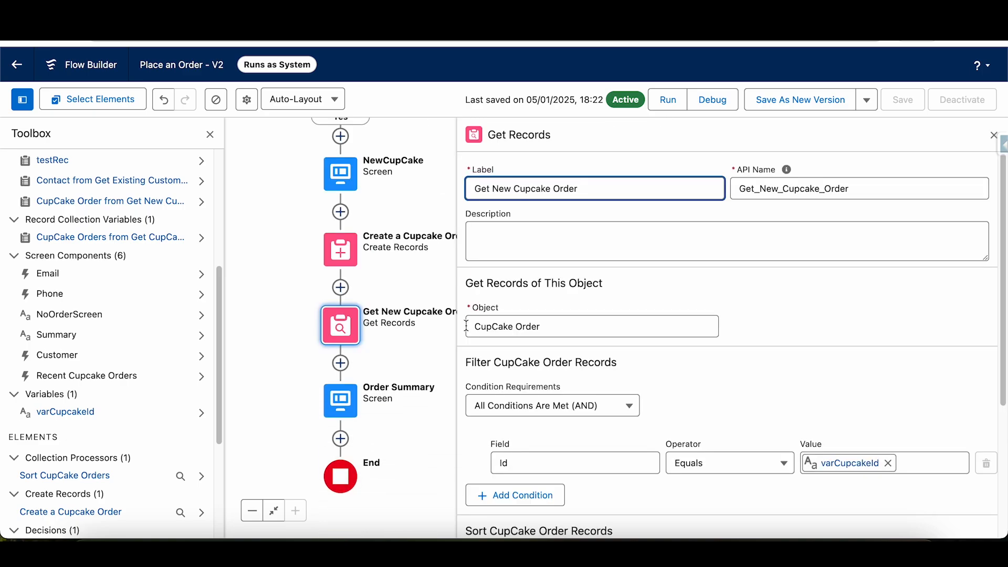
{"action": "scroll", "coordinate": [751, 391], "scroll_direction": "down", "scroll_amount": 1}
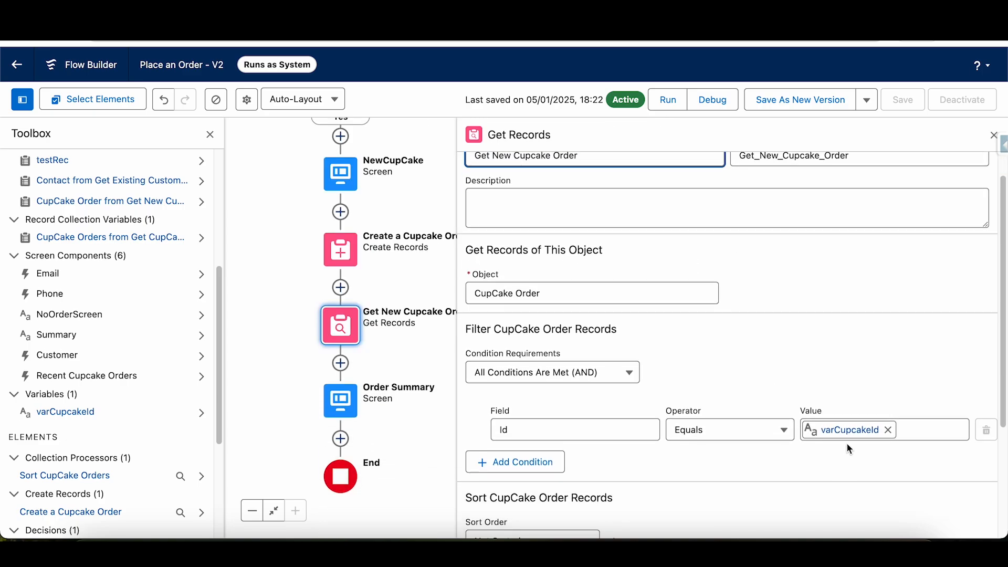
{"action": "scroll", "coordinate": [782, 450], "scroll_direction": "down", "scroll_amount": 4}
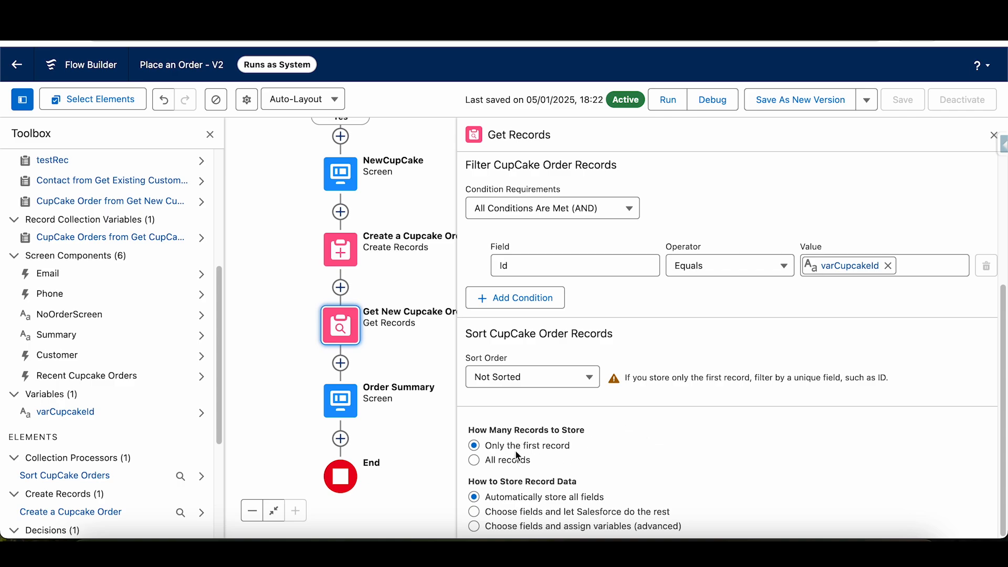
{"action": "left_click", "coordinate": [991, 137]}
- Open the Order Summary screen and review the merge fields in its Summary display text component
{"action": "left_click_drag", "start_coordinate": [712, 401], "coordinate": [745, 380]}
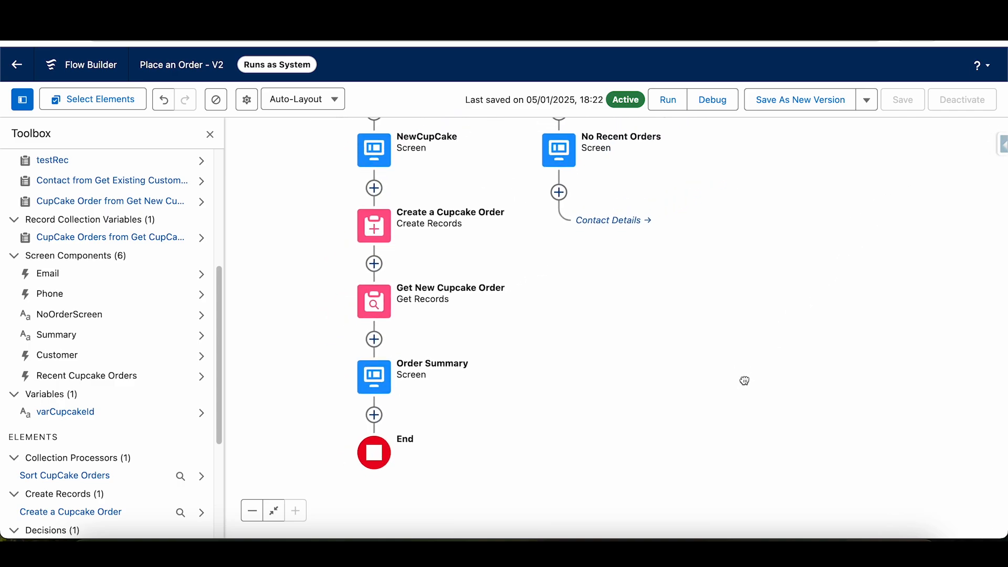
{"action": "left_click", "coordinate": [369, 382]}
{"action": "left_click", "coordinate": [371, 515]}
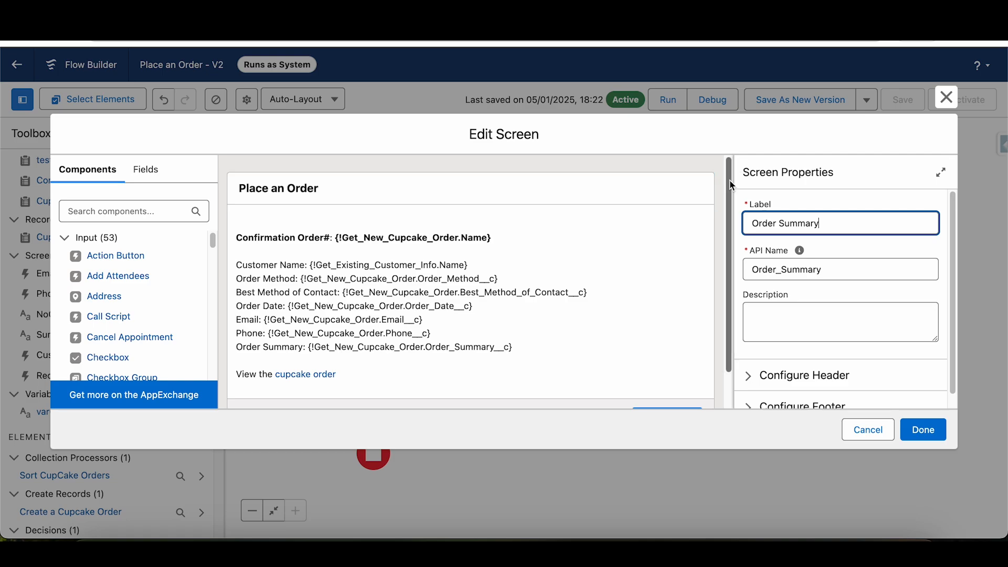
{"action": "left_click_drag", "start_coordinate": [733, 185], "coordinate": [730, 231]}
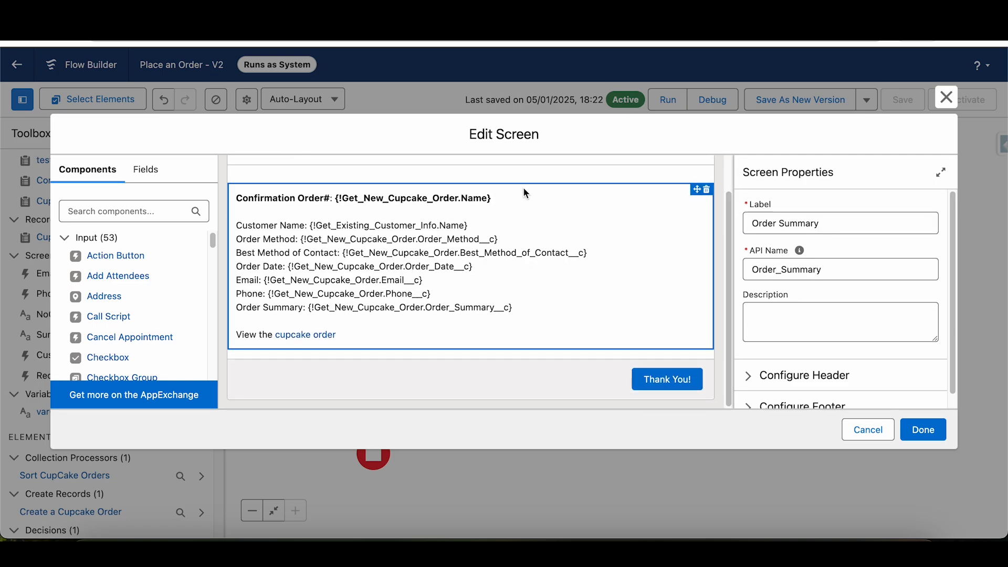
{"action": "left_click", "coordinate": [535, 215]}
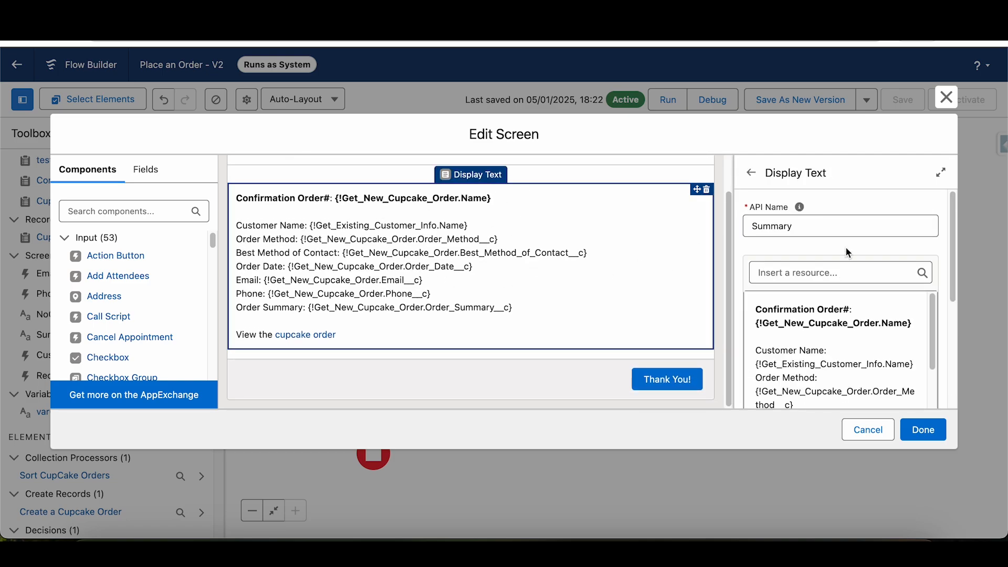
{"action": "scroll", "coordinate": [956, 229], "scroll_direction": "down", "scroll_amount": 2}
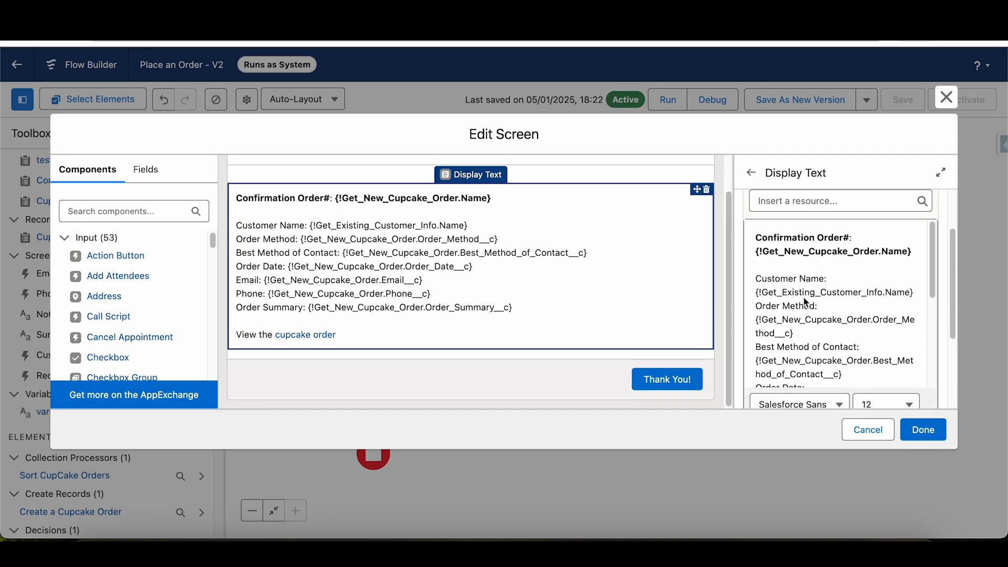
{"action": "scroll", "coordinate": [795, 295], "scroll_direction": "down", "scroll_amount": 3}
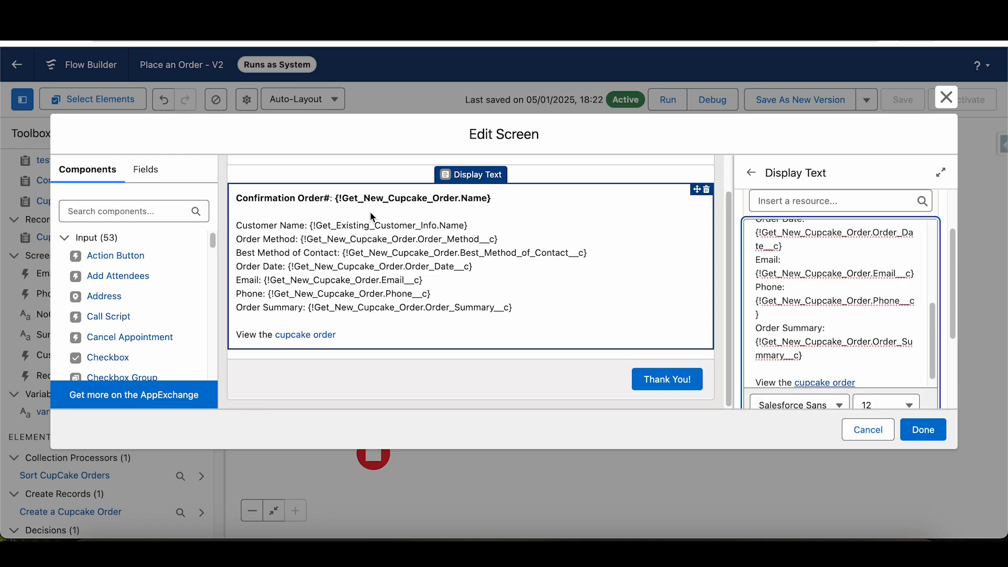
{"action": "left_click", "coordinate": [311, 229]}
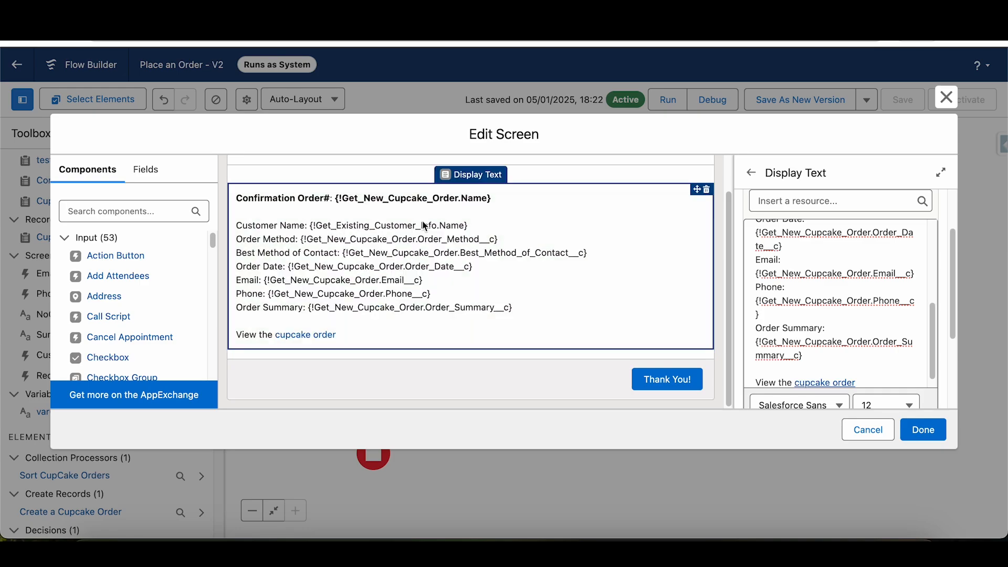
- Search the resources for "get" in the Summary display text and close the list without inserting anything
{"action": "left_click", "coordinate": [806, 201]}
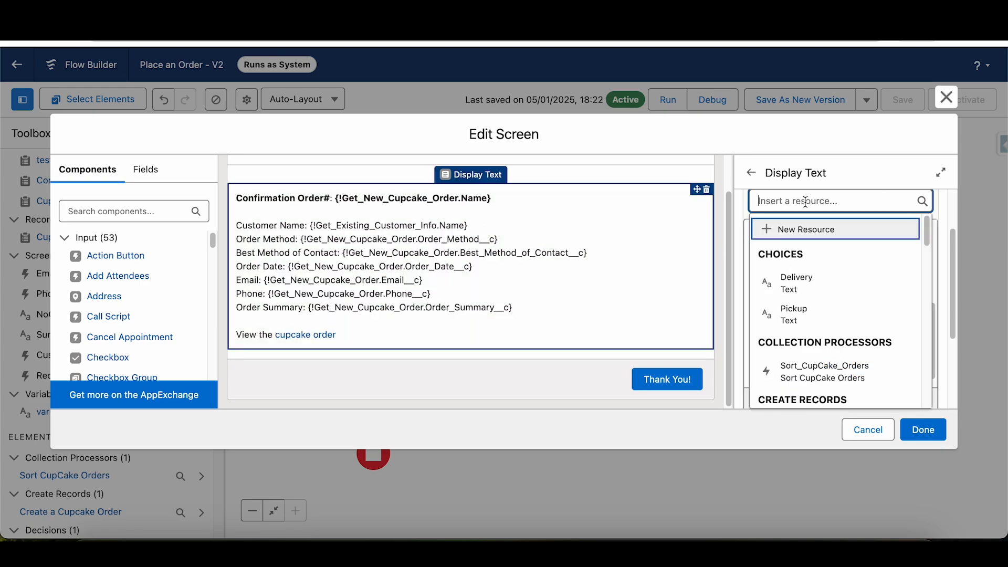
{"action": "type", "text": "get"}
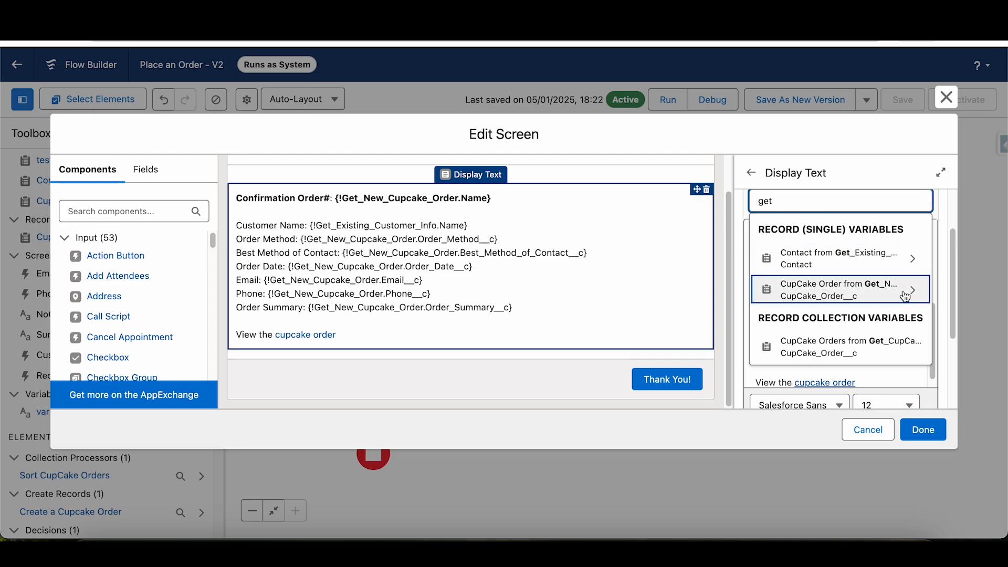
{"action": "left_click", "coordinate": [461, 238]}
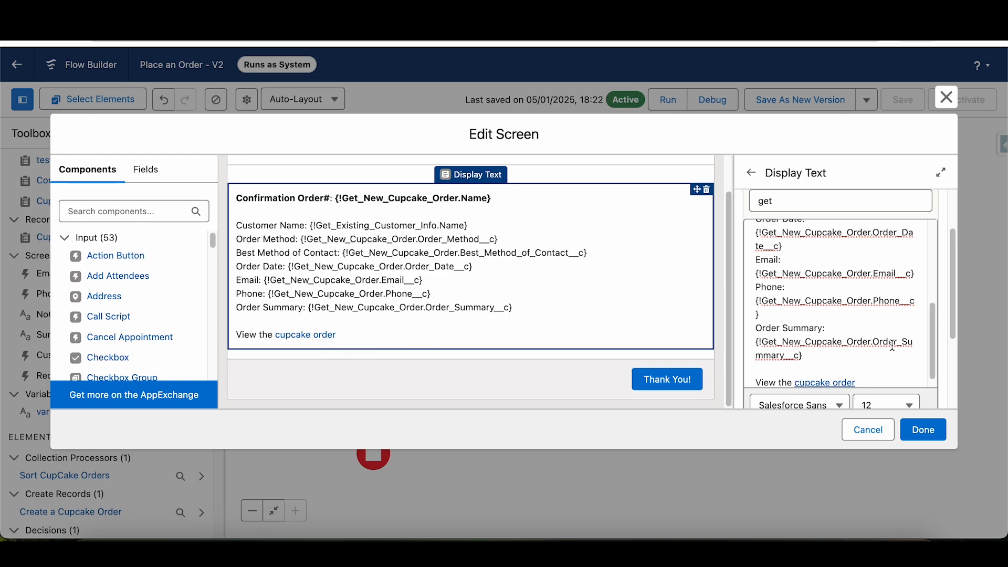
- Inspect the cupcake order link in the Summary text, open the link settings for the word "View" and cancel them
{"action": "scroll", "coordinate": [893, 347], "scroll_direction": "down", "scroll_amount": 1}
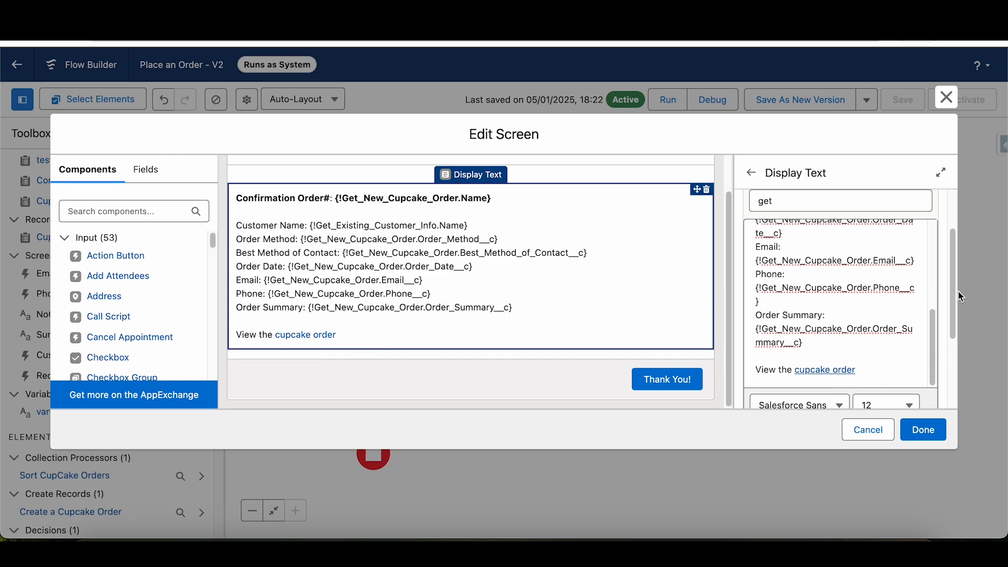
{"action": "scroll", "coordinate": [929, 330], "scroll_direction": "down", "scroll_amount": 3}
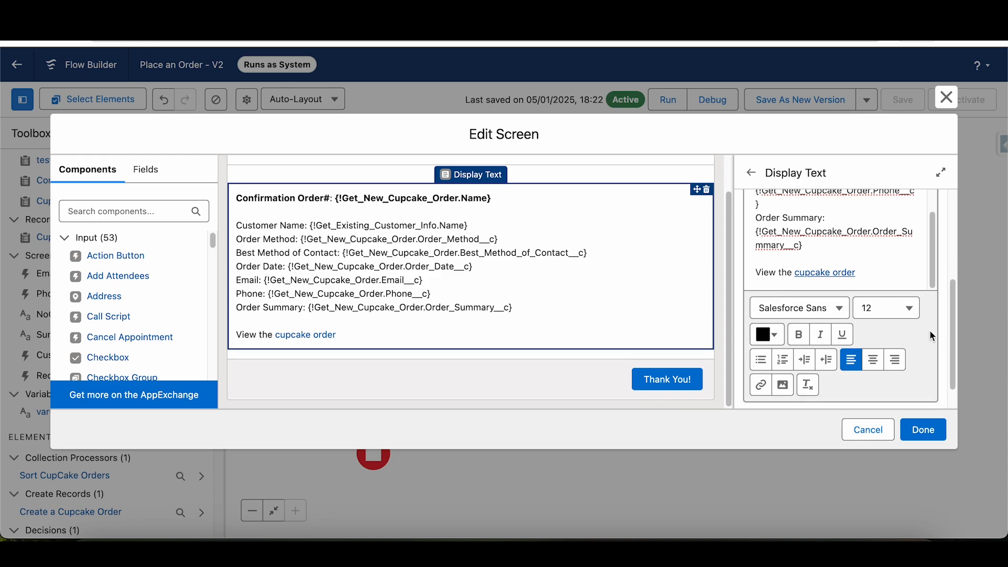
{"action": "left_click", "coordinate": [819, 278]}
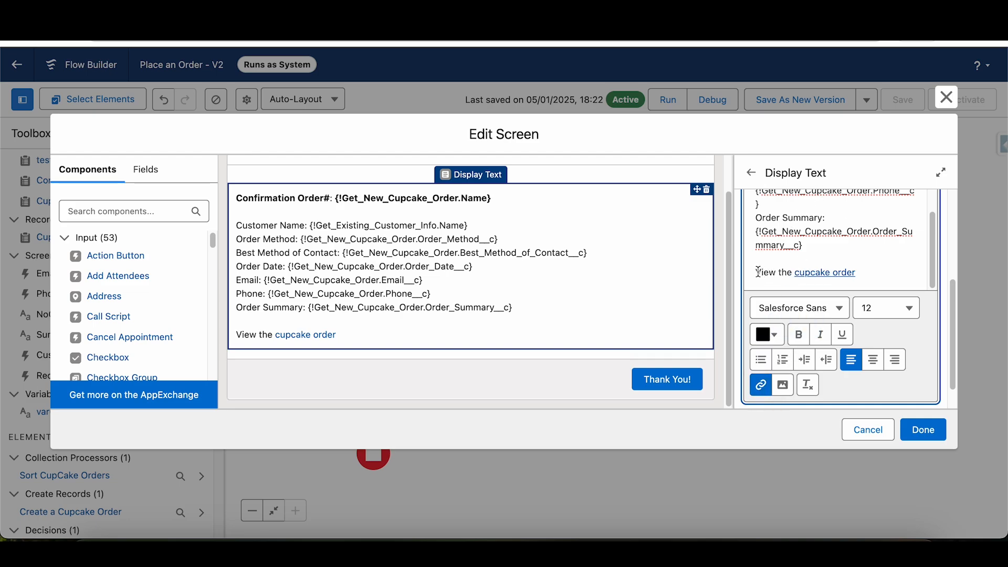
{"action": "left_click_drag", "start_coordinate": [759, 272], "coordinate": [771, 270]}
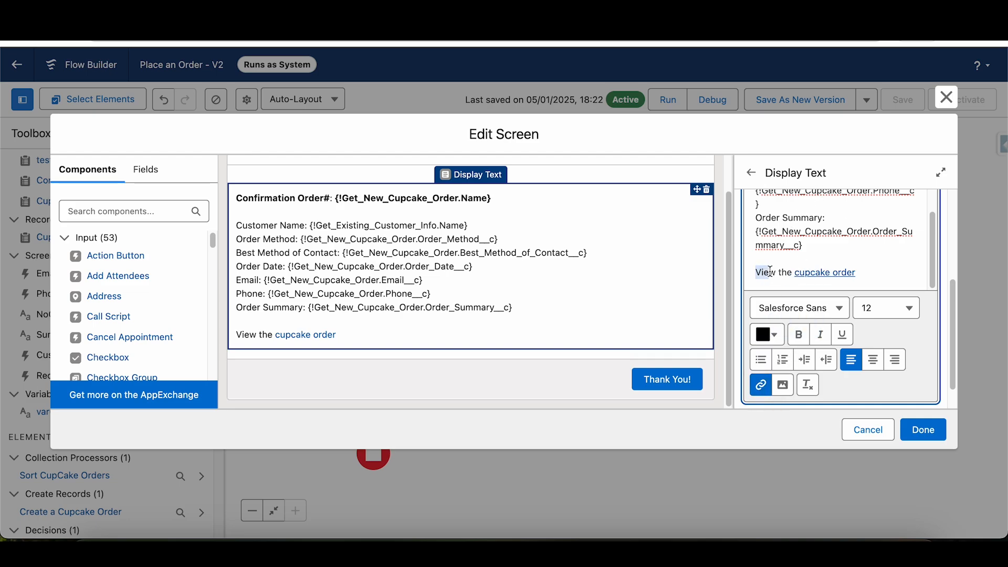
{"action": "left_click", "coordinate": [761, 385]}
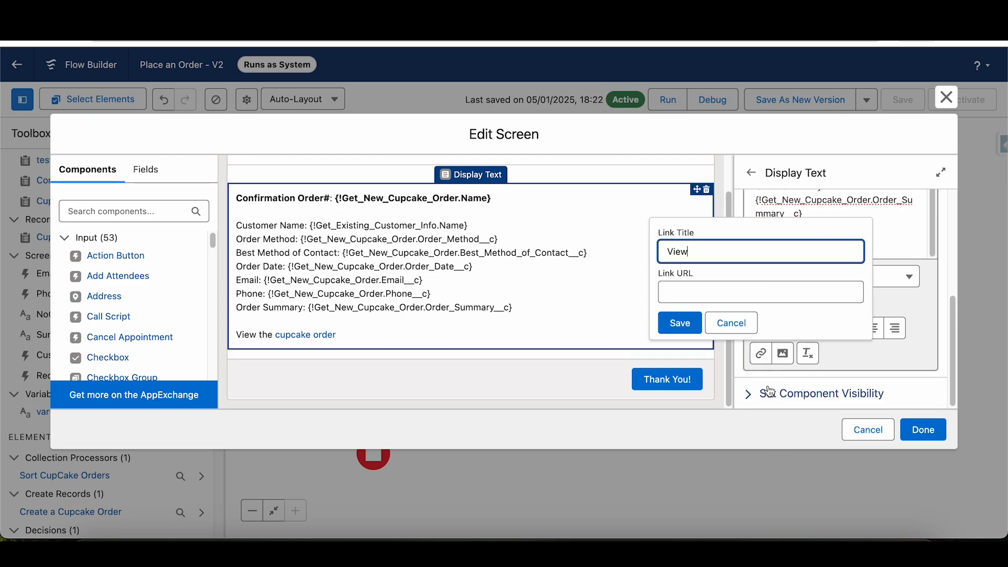
{"action": "left_click", "coordinate": [691, 288]}
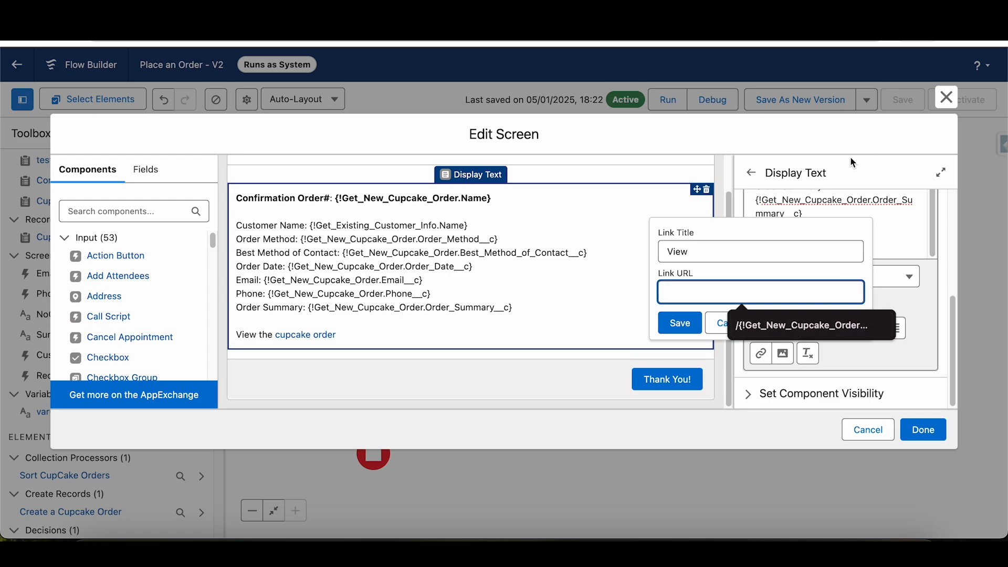
{"action": "left_click", "coordinate": [714, 326]}
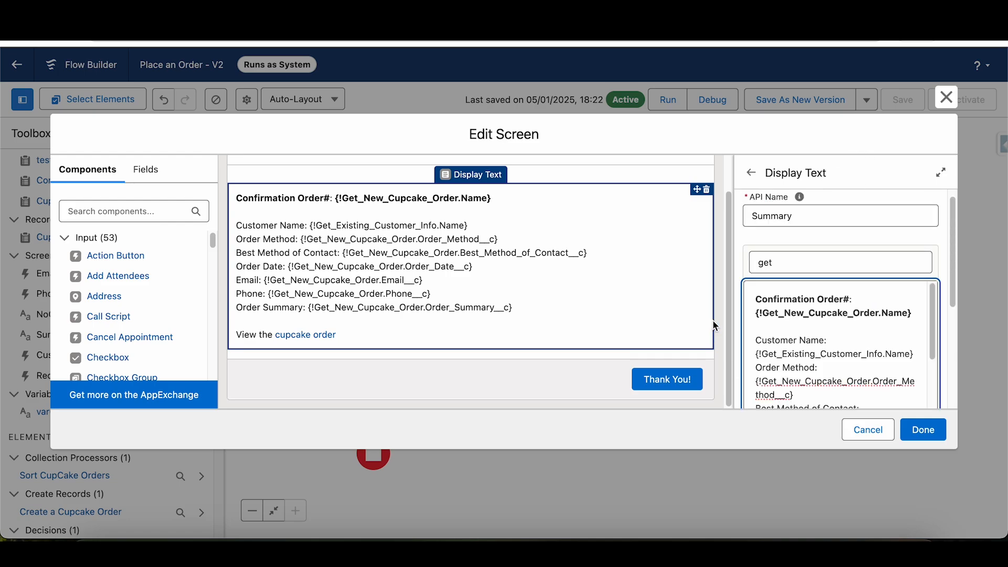
{"action": "scroll", "coordinate": [952, 221], "scroll_direction": "down", "scroll_amount": 5}
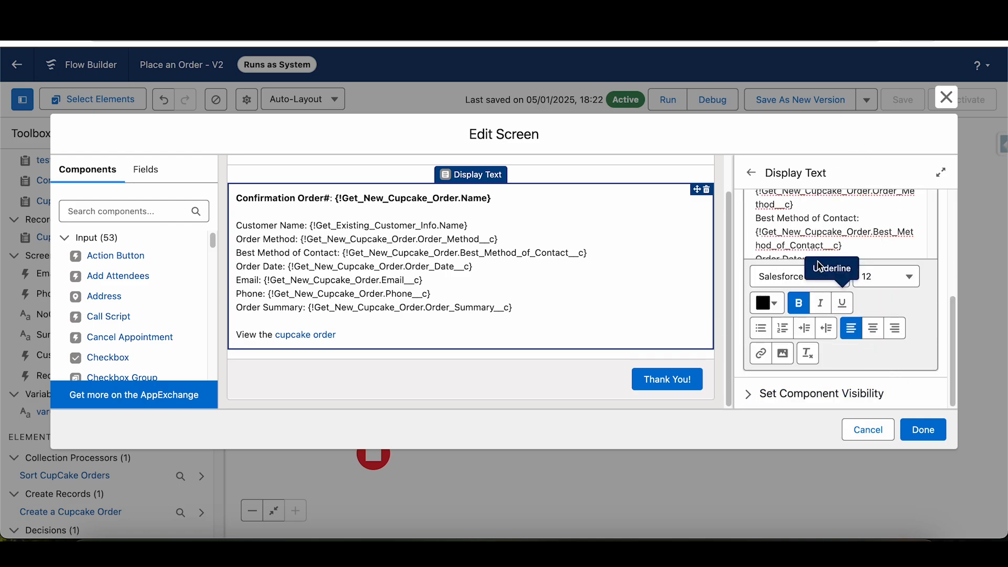
{"action": "scroll", "coordinate": [932, 301], "scroll_direction": "up", "scroll_amount": 2}
{"action": "left_click_drag", "start_coordinate": [932, 268], "coordinate": [930, 352]}
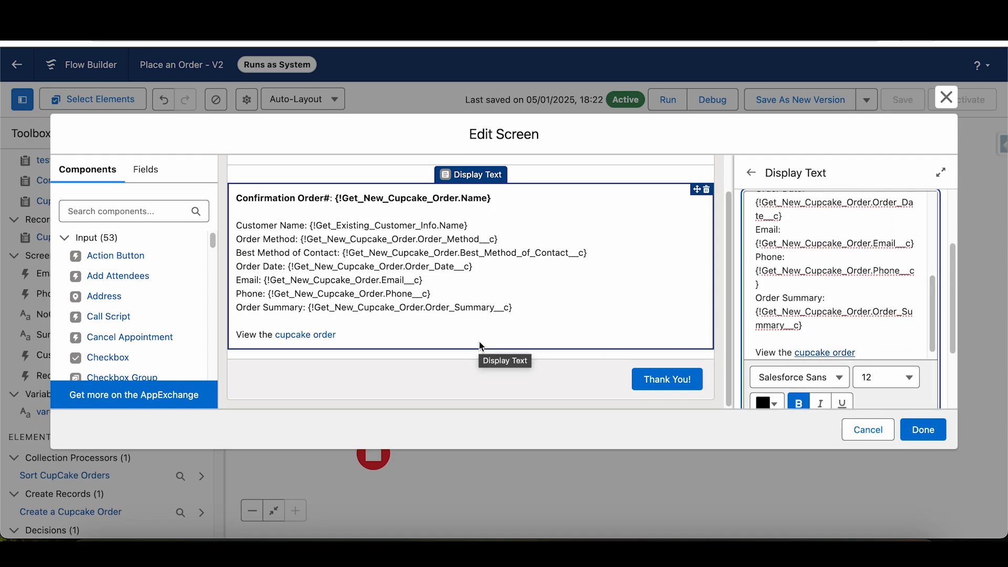
- Review the Order Summary screen's footer settings and its custom Next or Finish button label, and close the screen without saving
{"action": "left_click", "coordinate": [674, 380]}
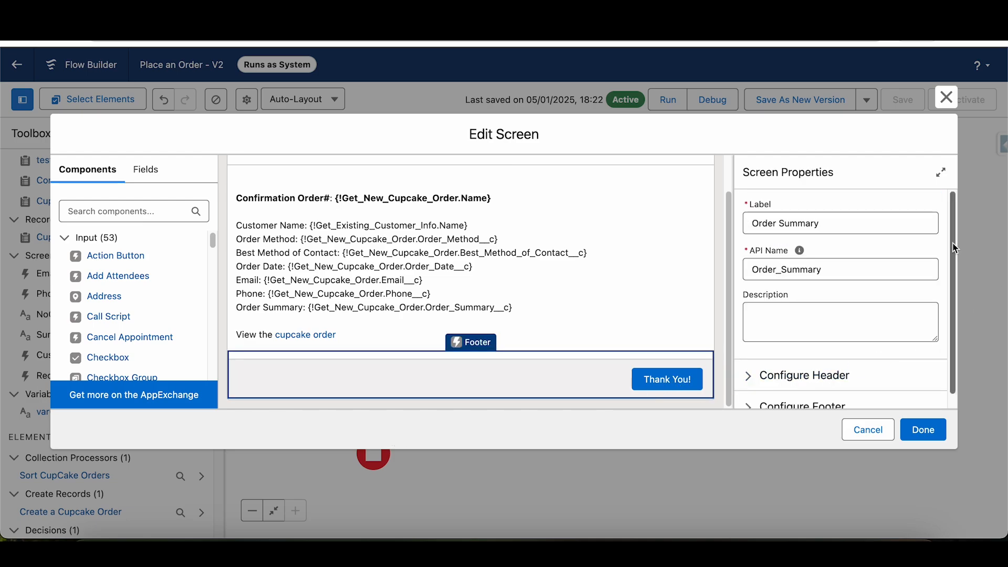
{"action": "scroll", "coordinate": [952, 251], "scroll_direction": "down", "scroll_amount": 1}
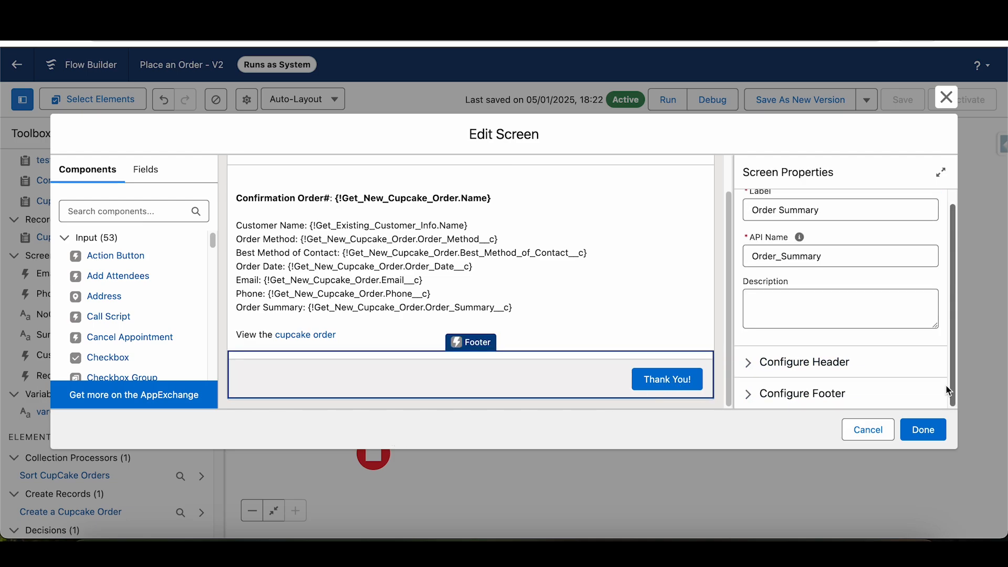
{"action": "left_click", "coordinate": [748, 394]}
{"action": "scroll", "coordinate": [954, 259], "scroll_direction": "down", "scroll_amount": 4}
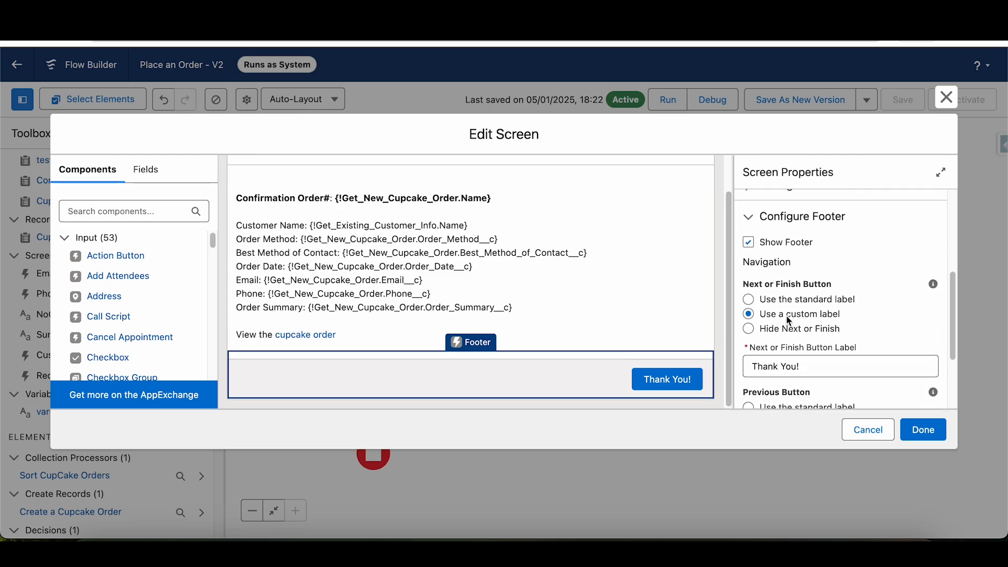
{"action": "left_click_drag", "start_coordinate": [819, 362], "coordinate": [752, 364]}
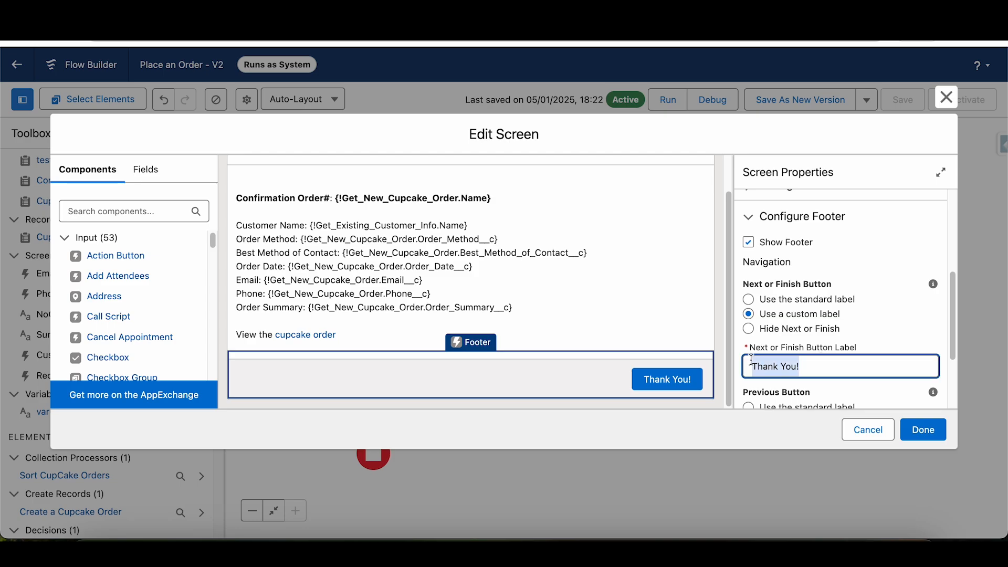
{"action": "left_click", "coordinate": [946, 98]}
- Open the NewCupCake screen and review its input components and footer
{"action": "double_click", "coordinate": [378, 152]}
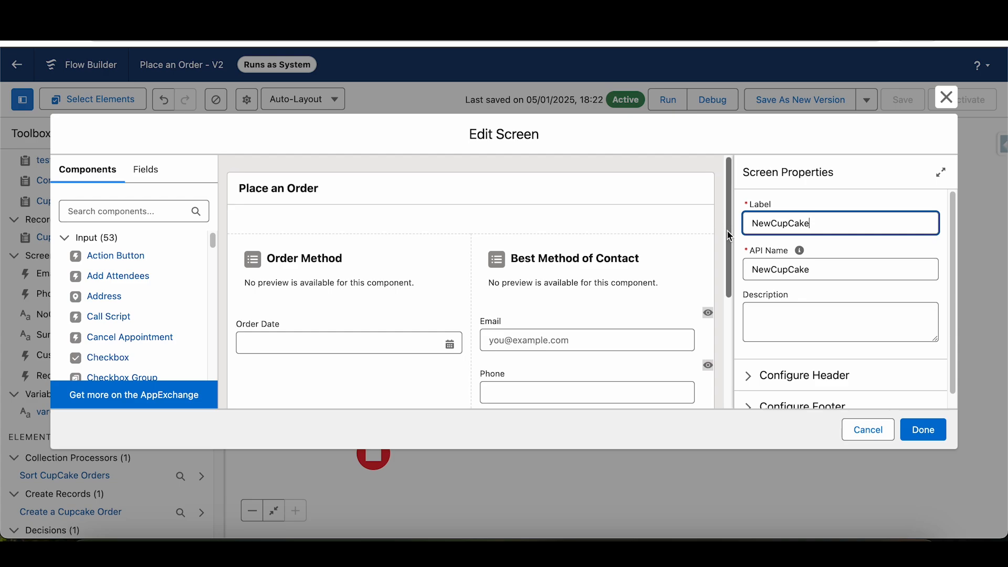
{"action": "scroll", "coordinate": [714, 315], "scroll_direction": "down", "scroll_amount": 5}
{"action": "left_click", "coordinate": [675, 387]}
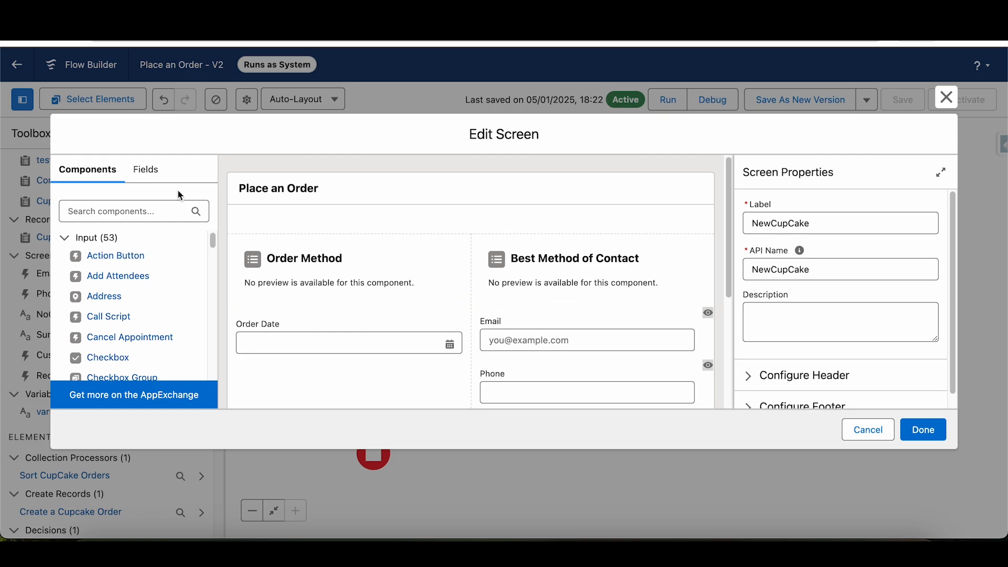
- Search the screen components for "sec", review the NewCupCake layout down to its footer, and close the screen without saving
{"action": "left_click", "coordinate": [135, 204]}
{"action": "type", "text": "sec"}
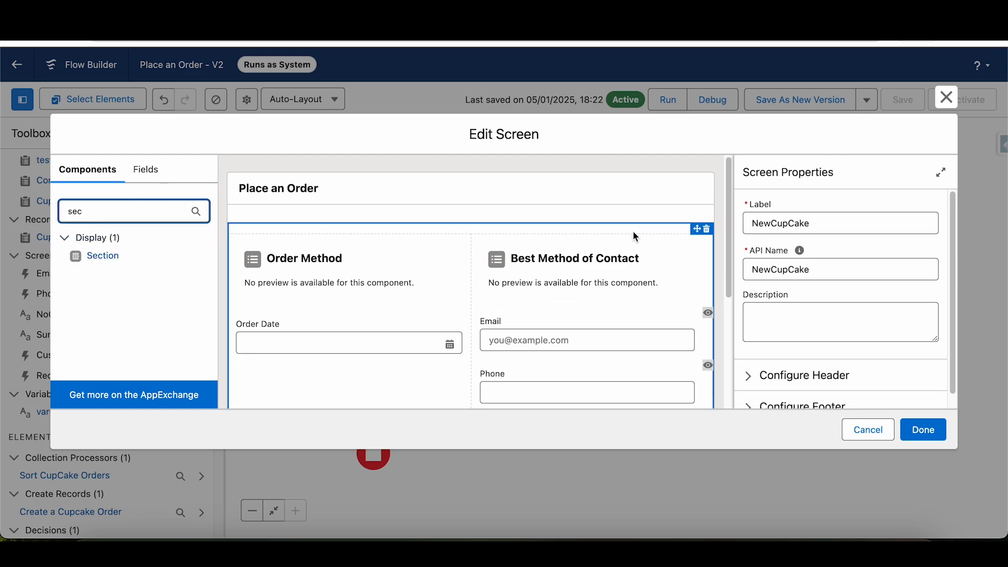
{"action": "left_click_drag", "start_coordinate": [730, 229], "coordinate": [734, 338]}
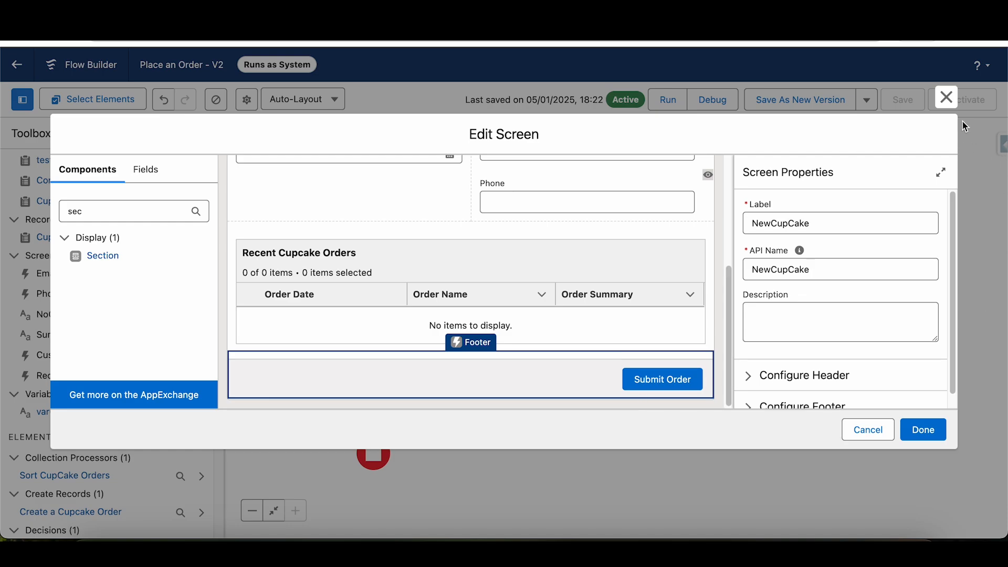
{"action": "left_click", "coordinate": [946, 97]}
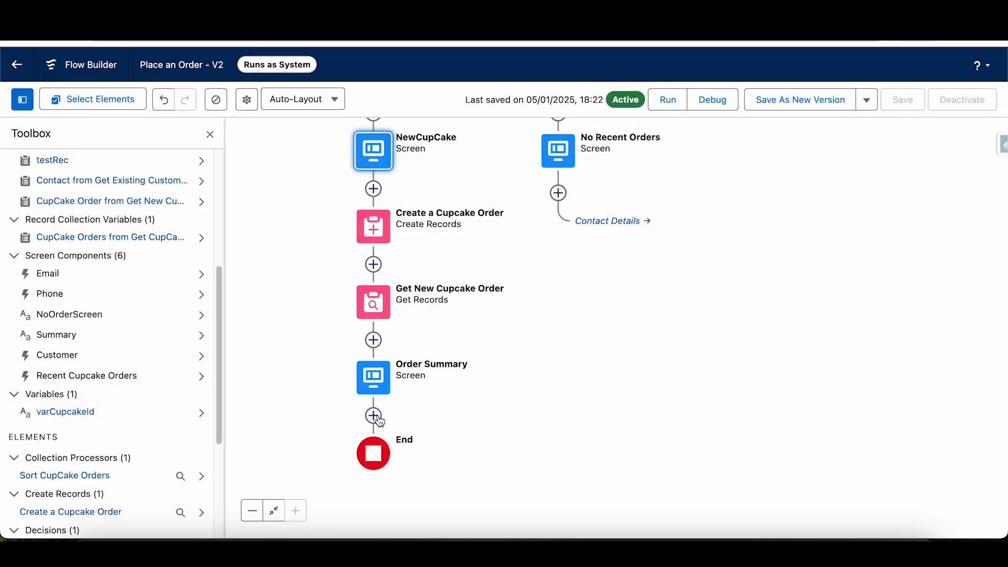
- Add a new Screen element after Order Summary and place a Section component on its canvas
{"action": "left_click", "coordinate": [373, 415]}
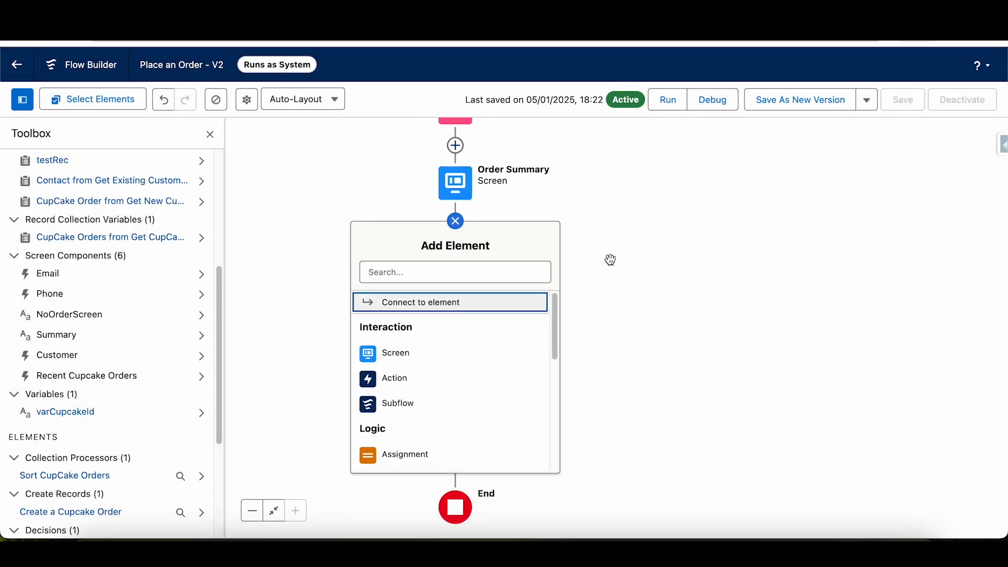
{"action": "left_click", "coordinate": [439, 353]}
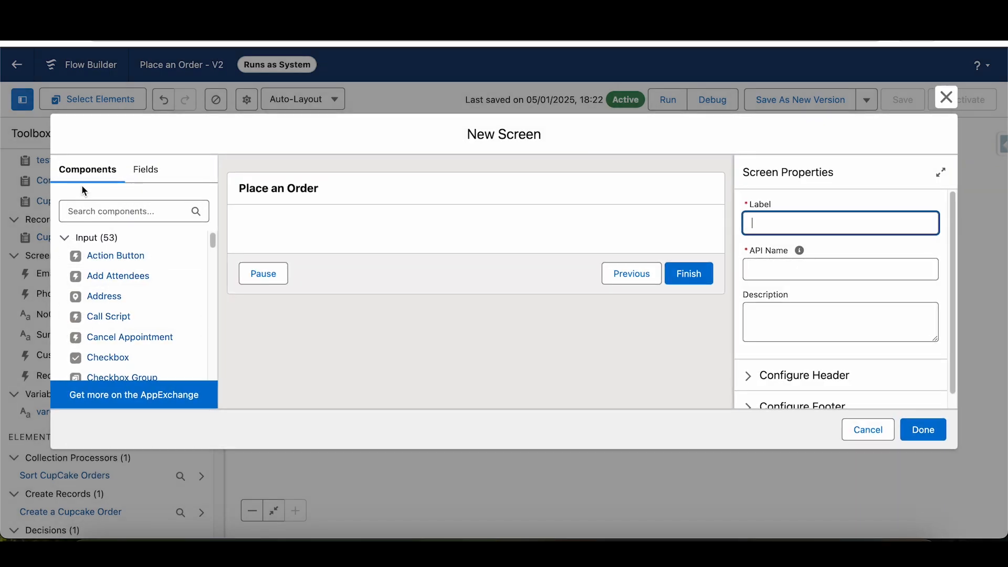
{"action": "left_click", "coordinate": [93, 218]}
{"action": "type", "text": "scr"}
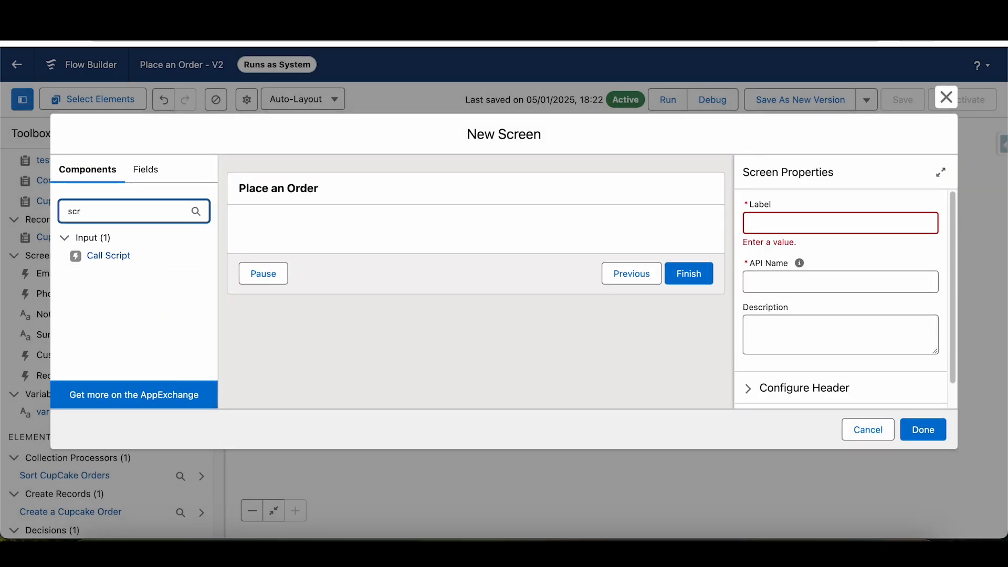
{"action": "key", "text": "BackSpace"}
{"action": "type", "text": "ec"}
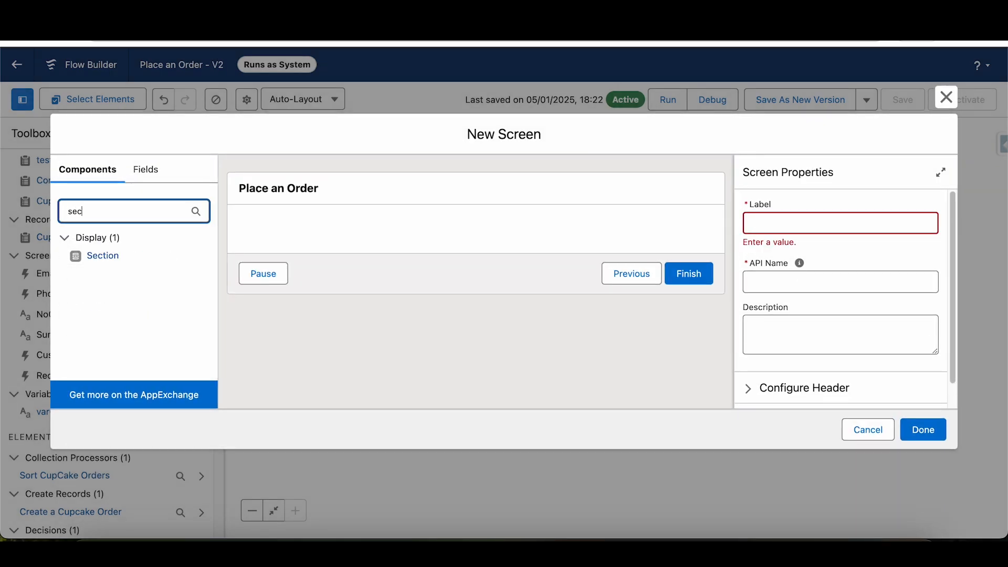
{"action": "type", "text": "t"}
{"action": "left_click_drag", "start_coordinate": [97, 257], "coordinate": [344, 225]}
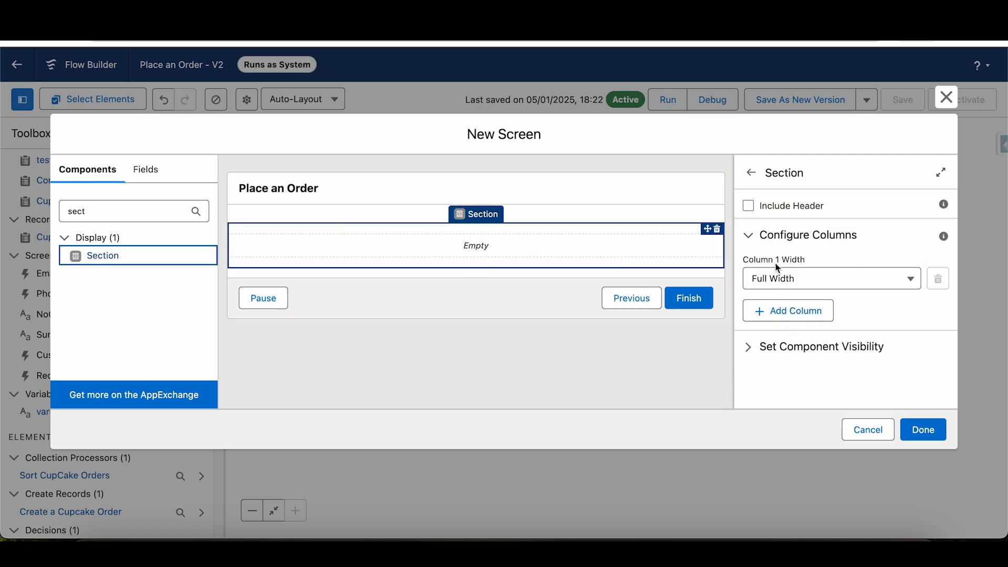
- Try a three-column layout in the section, delete the third column, and discard the new screen
{"action": "left_click", "coordinate": [793, 280]}
{"action": "left_click", "coordinate": [817, 279]}
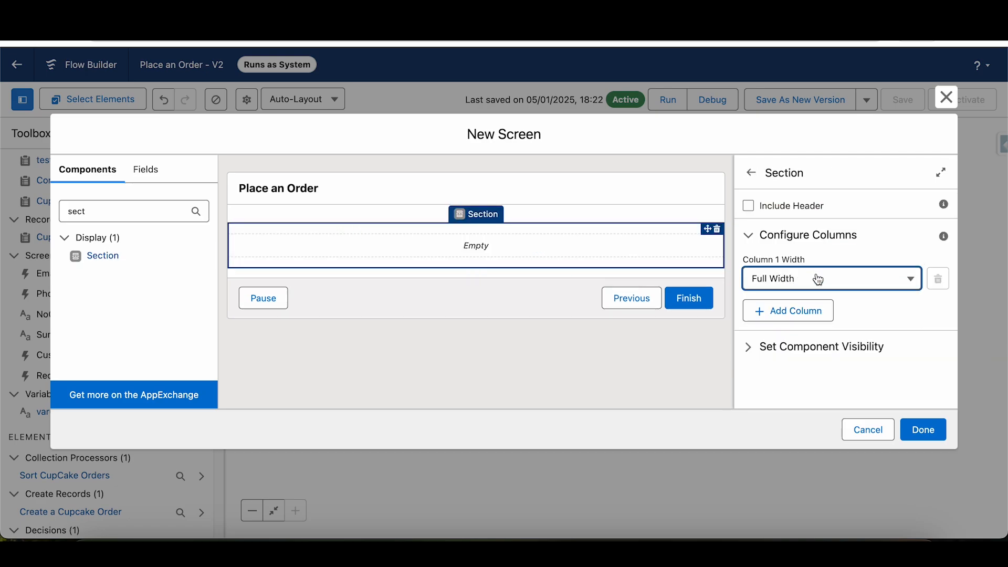
{"action": "left_click", "coordinate": [799, 310]}
{"action": "left_click", "coordinate": [812, 361]}
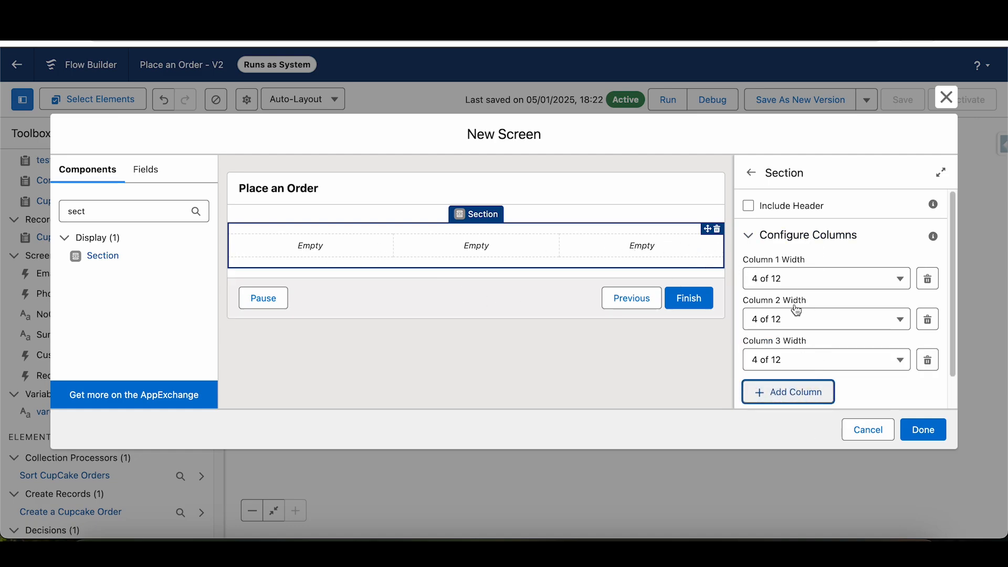
{"action": "left_click", "coordinate": [928, 360]}
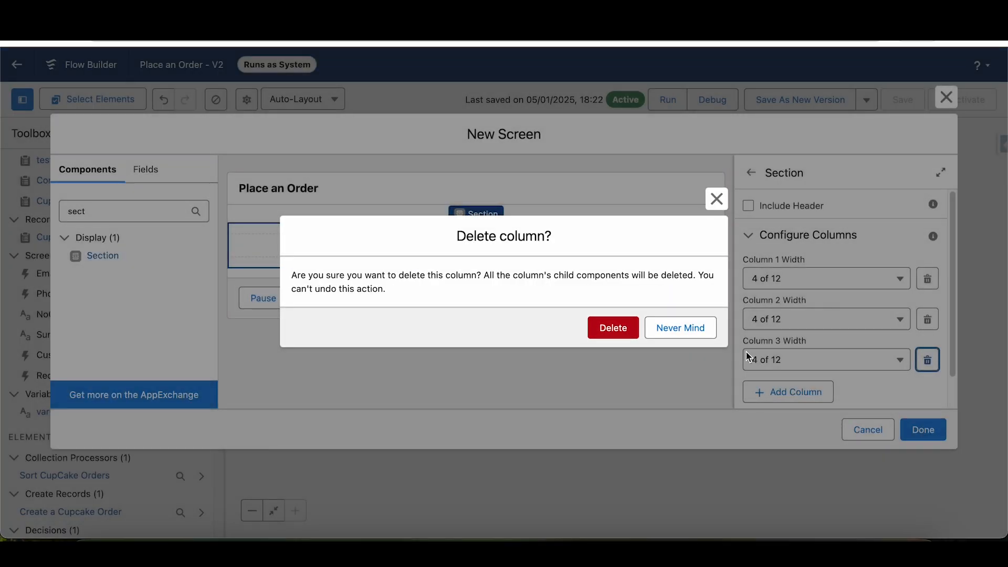
{"action": "left_click", "coordinate": [612, 330]}
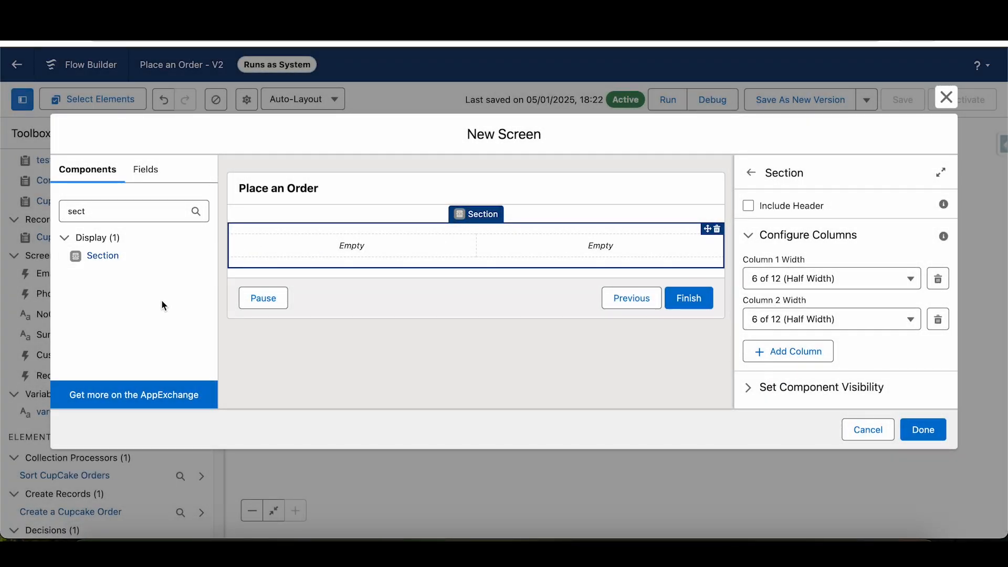
{"action": "left_click", "coordinate": [879, 425]}
- Reopen the NewCupCake screen, inspect the column widths of its Section component, and close it without saving
{"action": "scroll", "coordinate": [680, 405], "scroll_direction": "up", "scroll_amount": 3}
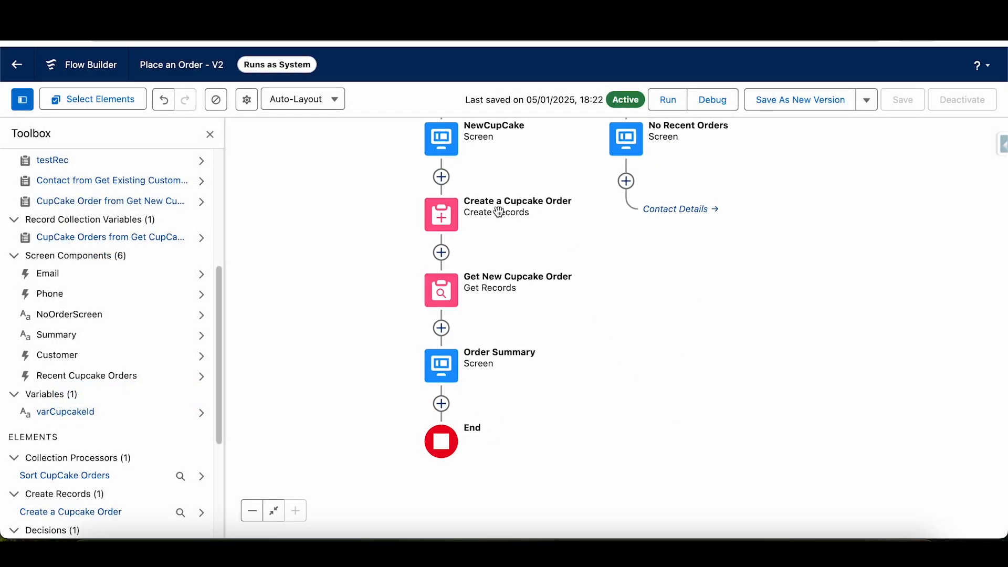
{"action": "left_click", "coordinate": [442, 150]}
{"action": "left_click", "coordinate": [420, 275]}
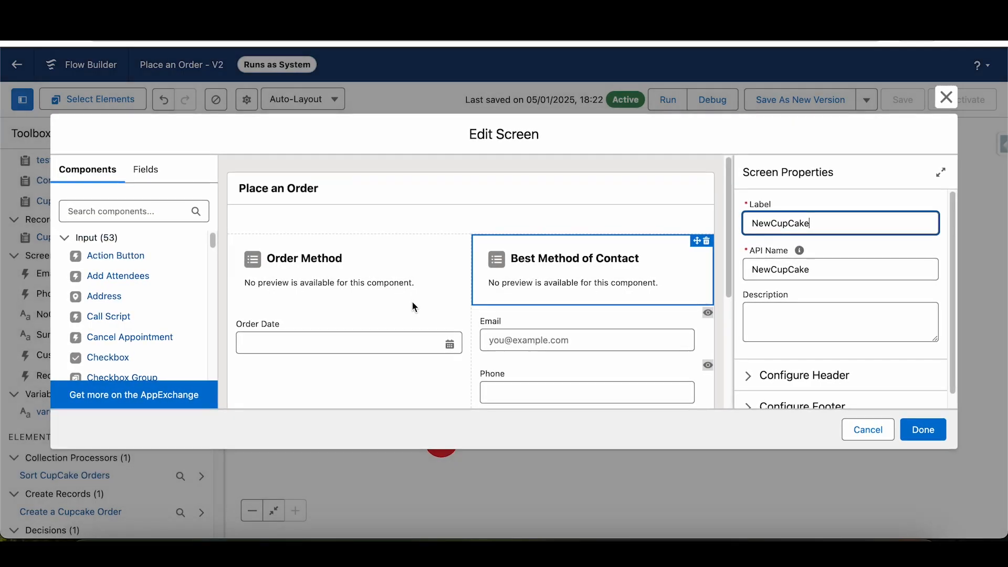
{"action": "left_click", "coordinate": [376, 237]}
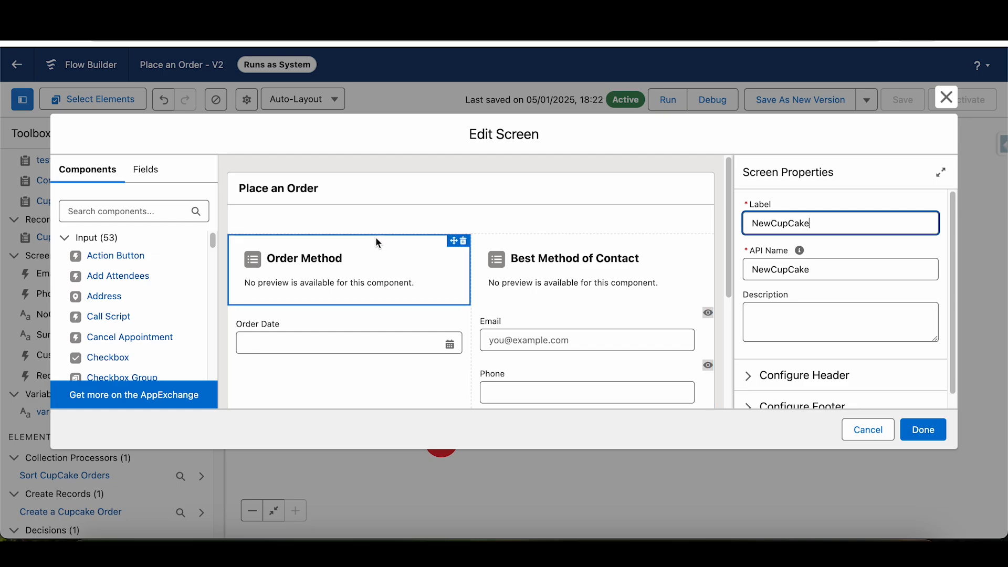
{"action": "left_click", "coordinate": [379, 226]}
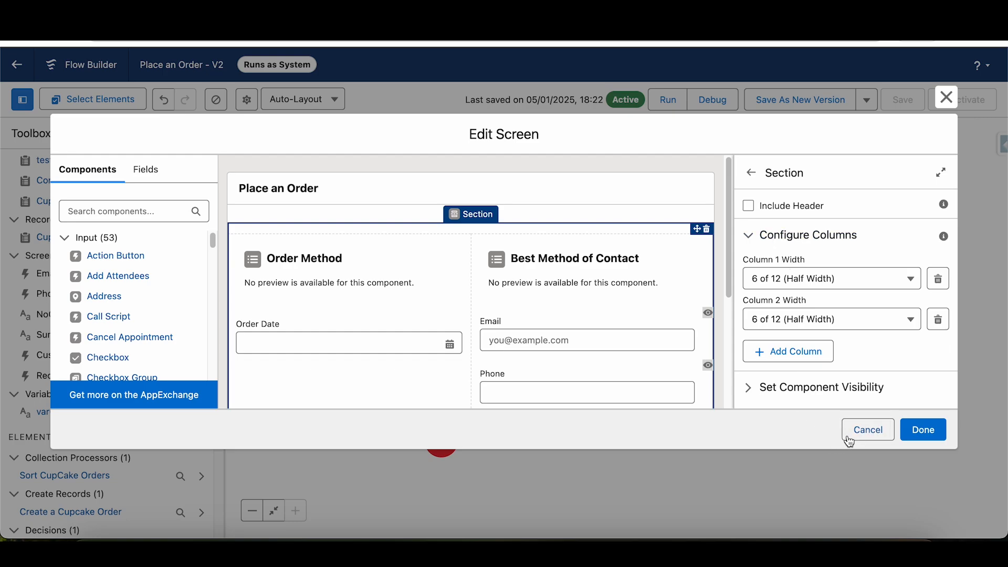
{"action": "left_click", "coordinate": [868, 429]}
- Check the contact search on the Sales Console home page, and review the flow path from Get CupCake Orders to End in Flow Builder
{"action": "left_click_drag", "start_coordinate": [821, 248], "coordinate": [867, 415]}
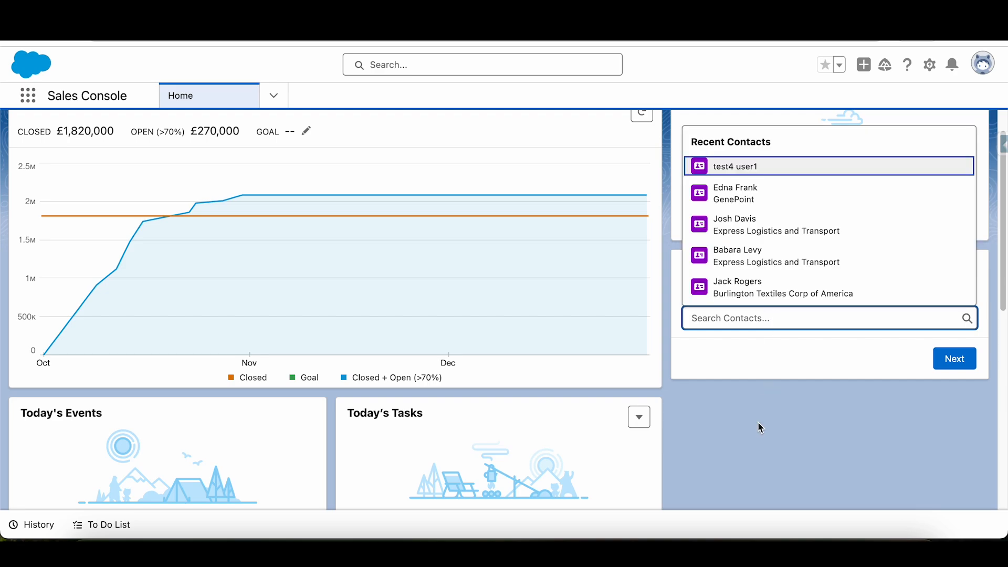
{"action": "left_click", "coordinate": [770, 390]}
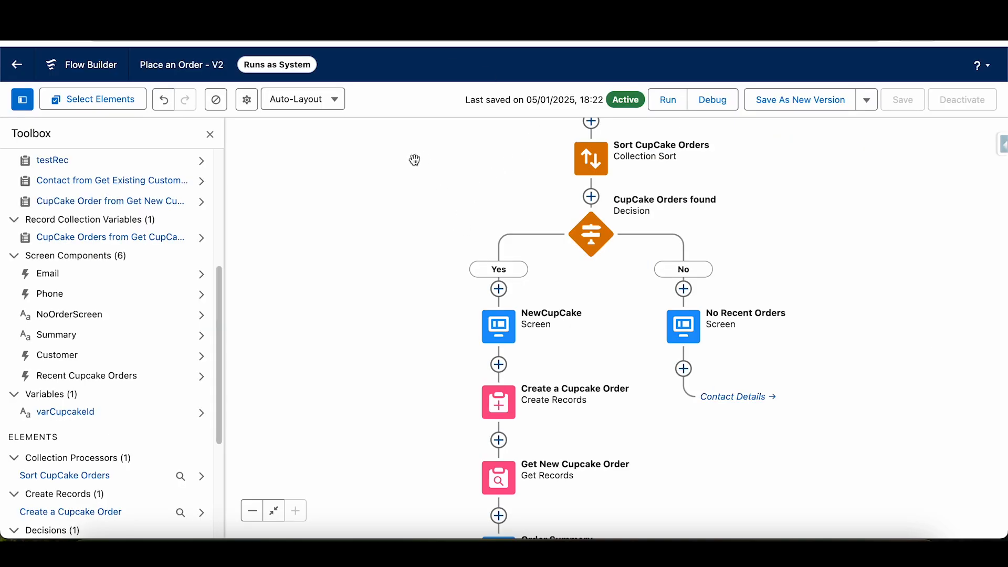
{"action": "left_click_drag", "start_coordinate": [443, 180], "coordinate": [430, 268]}
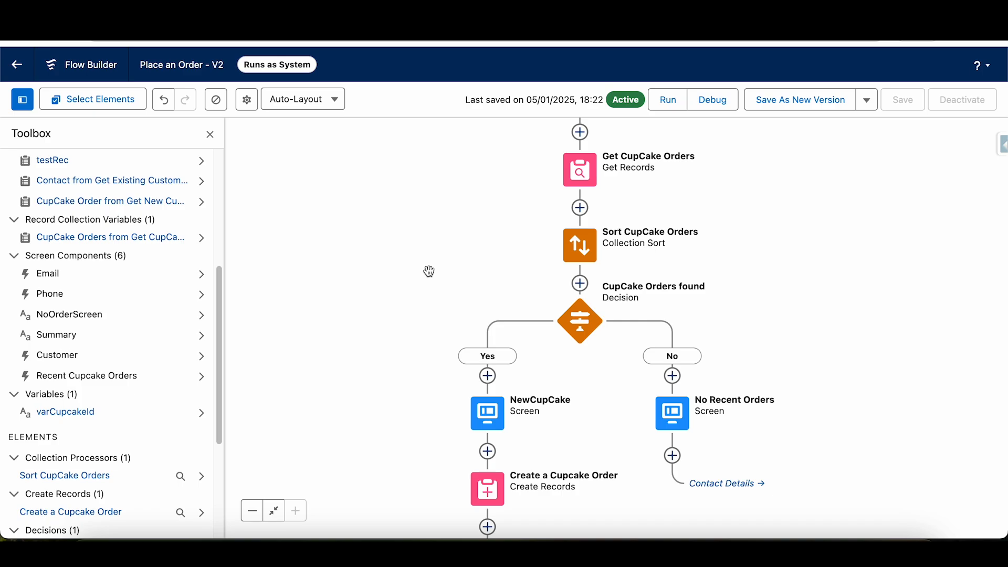
{"action": "left_click_drag", "start_coordinate": [801, 329], "coordinate": [723, 121]}
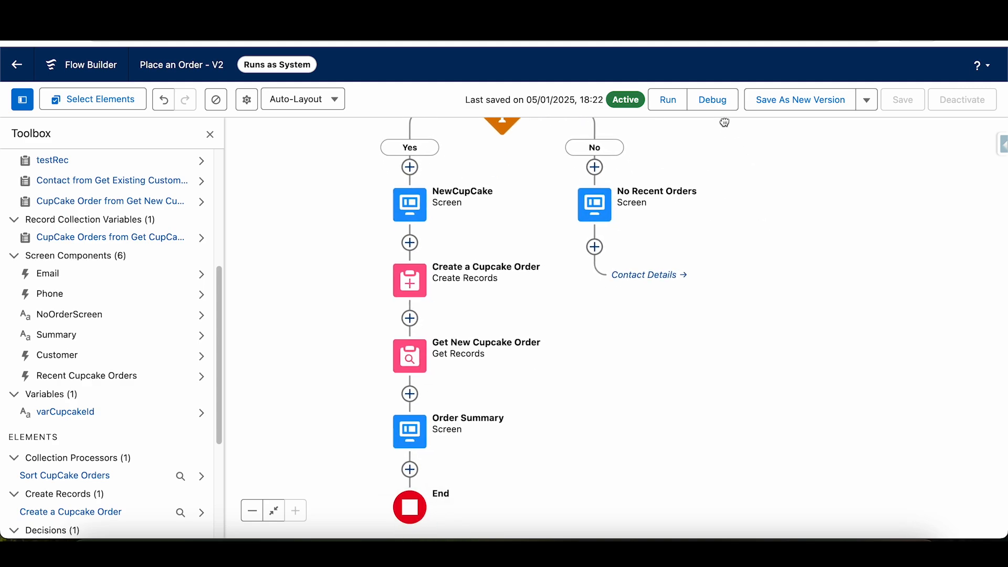
{"action": "left_click_drag", "start_coordinate": [716, 326], "coordinate": [752, 470]}
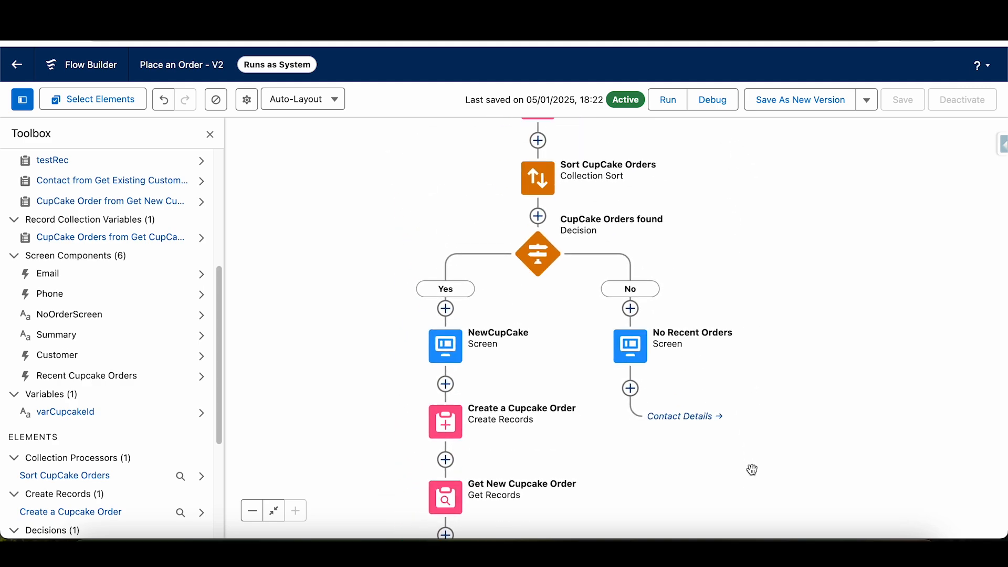